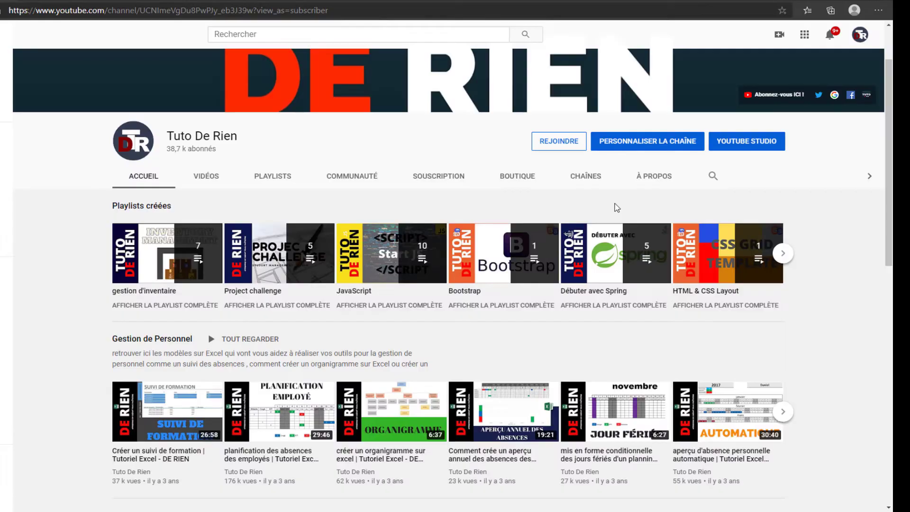
Open the YouTube channel's REJOINDRE membership offer dialog.
{"action": "left_click", "coordinate": [565, 148]}
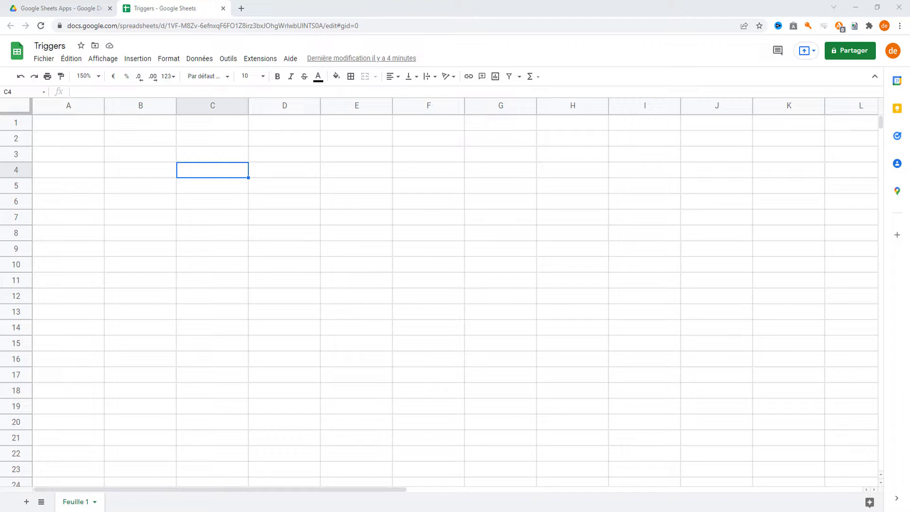
{"action": "left_click", "coordinate": [356, 249]}
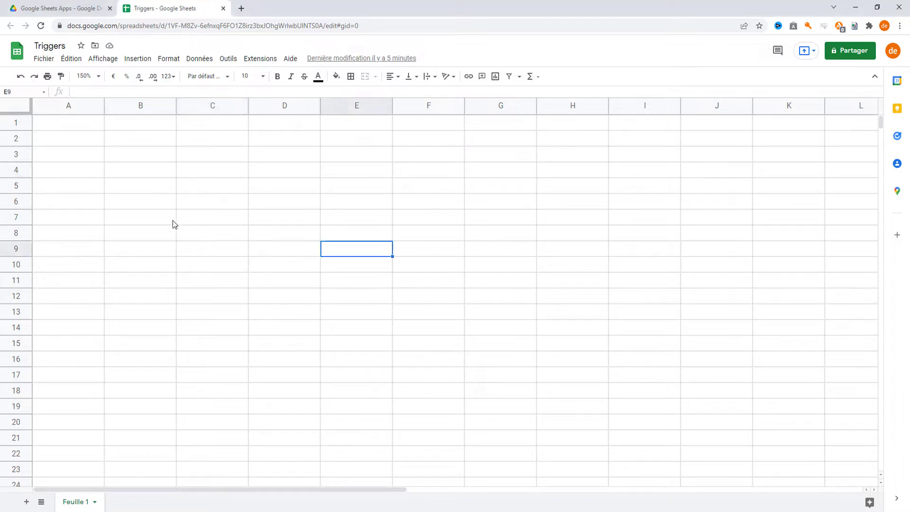
{"action": "left_click", "coordinate": [170, 222]}
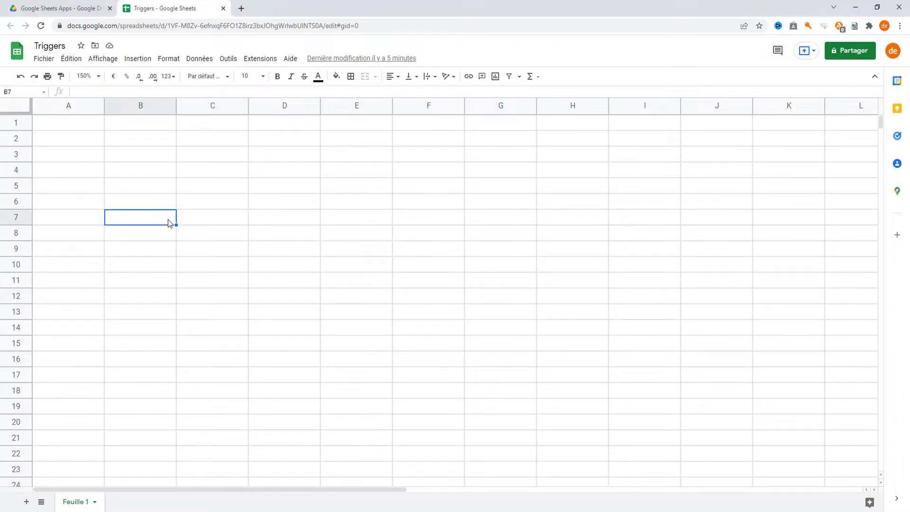
{"action": "left_click", "coordinate": [332, 174]}
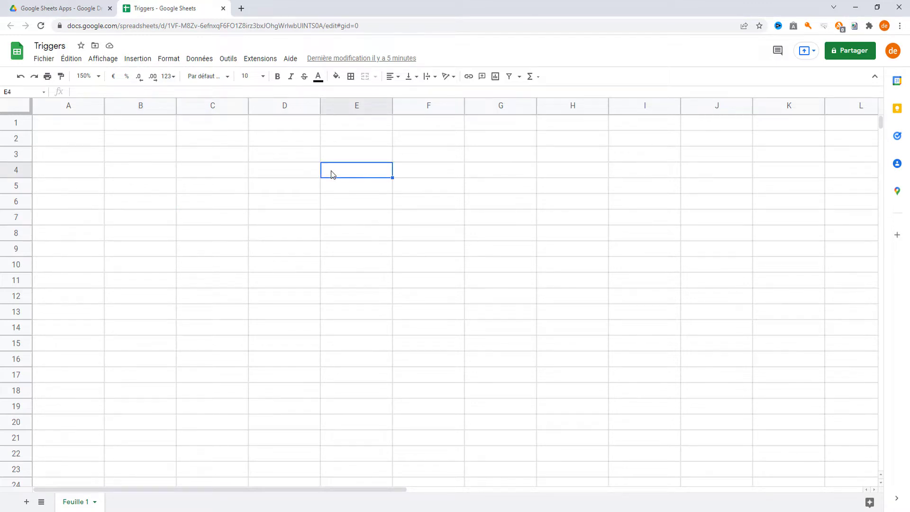
{"action": "left_click", "coordinate": [181, 166]}
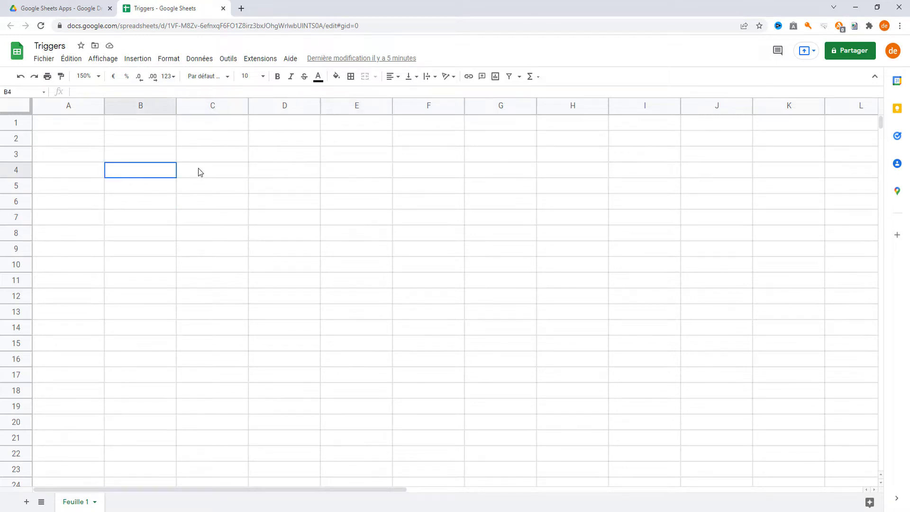
{"action": "left_click_drag", "start_coordinate": [170, 172], "coordinate": [314, 255]}
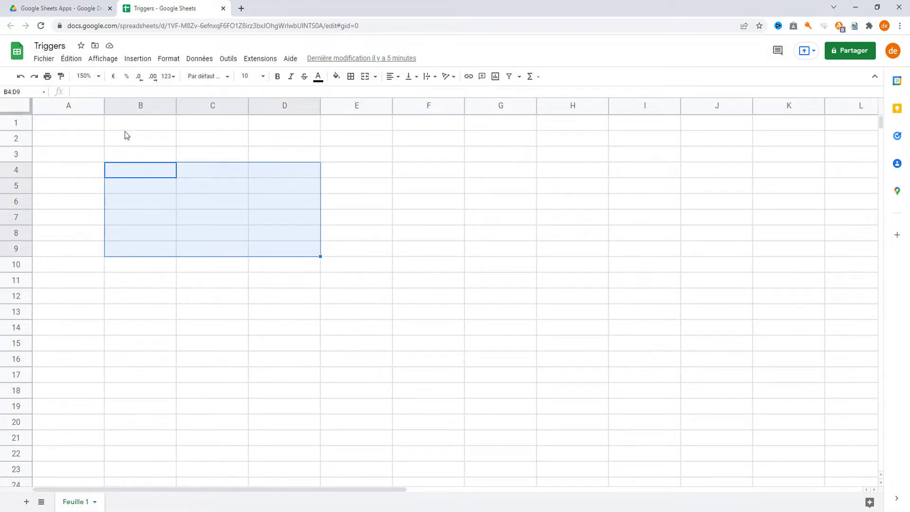
{"action": "left_click", "coordinate": [266, 128]}
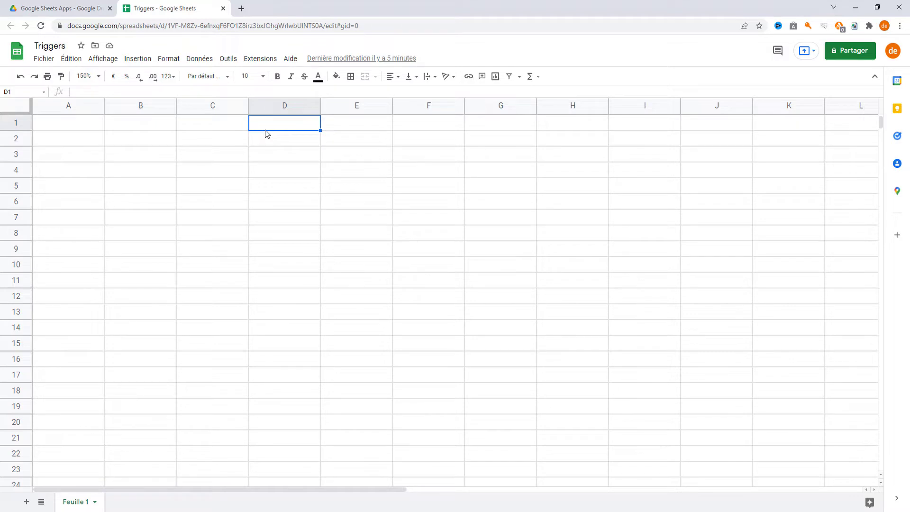
Create a bound Apps Script project from the Triggers sheet via Extensions > Apps Script.
{"action": "left_click", "coordinate": [262, 59]}
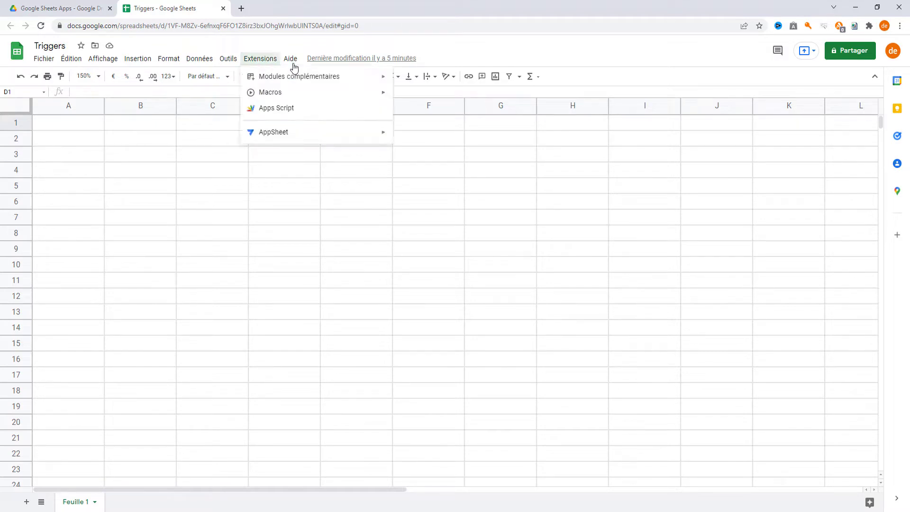
{"action": "left_click", "coordinate": [266, 114]}
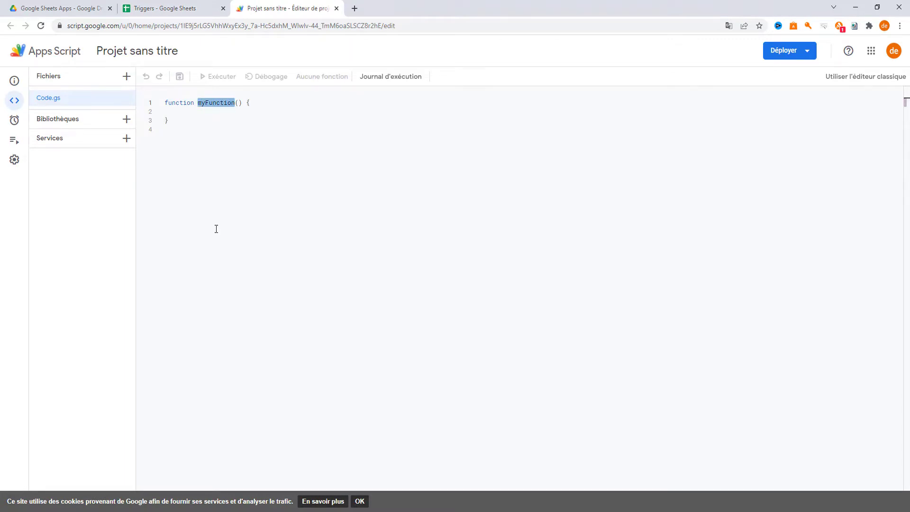
{"action": "left_click", "coordinate": [150, 8]}
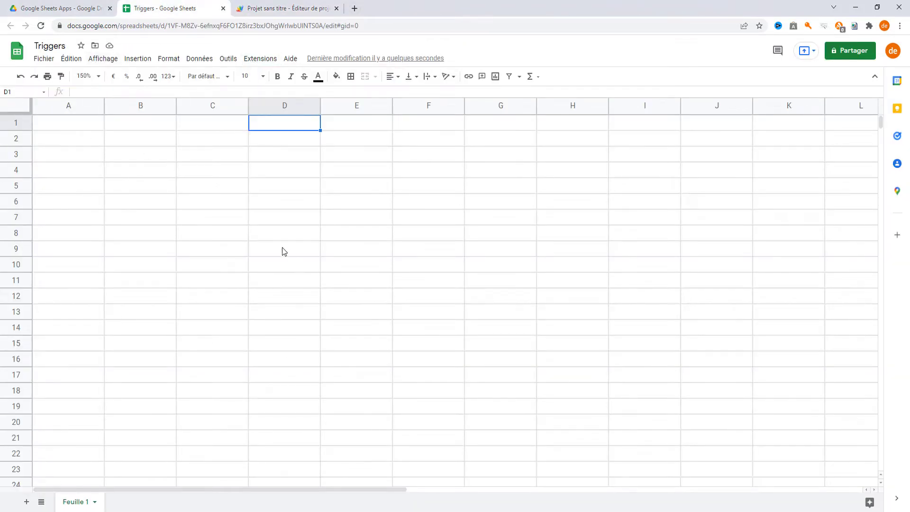
{"action": "left_click", "coordinate": [71, 127]}
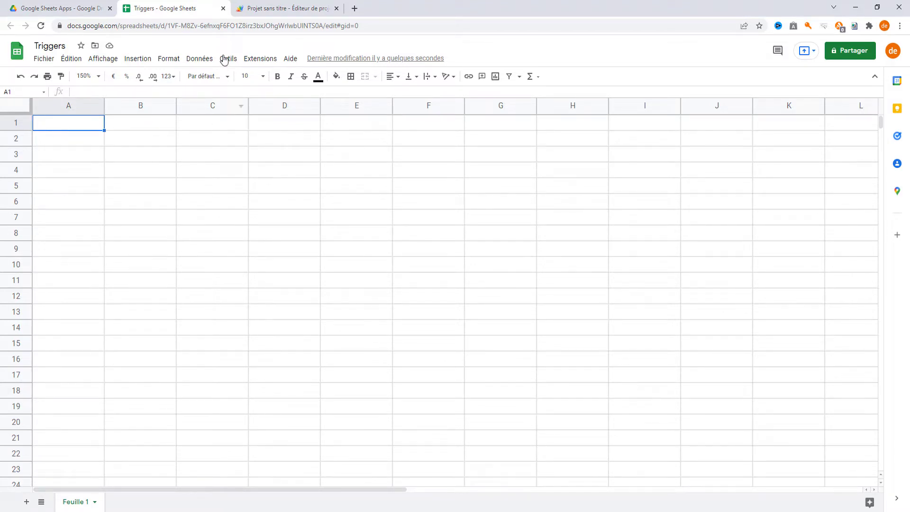
{"action": "left_click", "coordinate": [247, 14]}
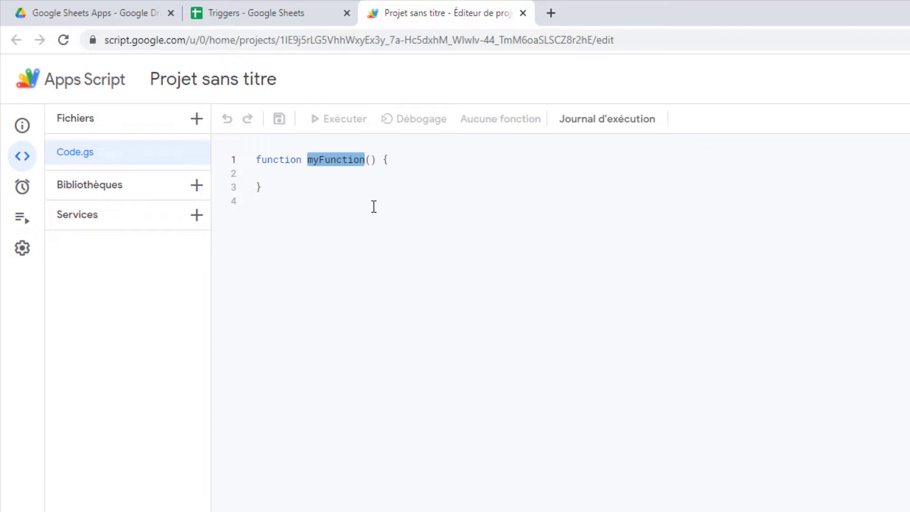
Rename myFunction to onOpen, add the A1 setValue(new Date()) line, save and run it.
{"action": "type", "text": "onOpen"}
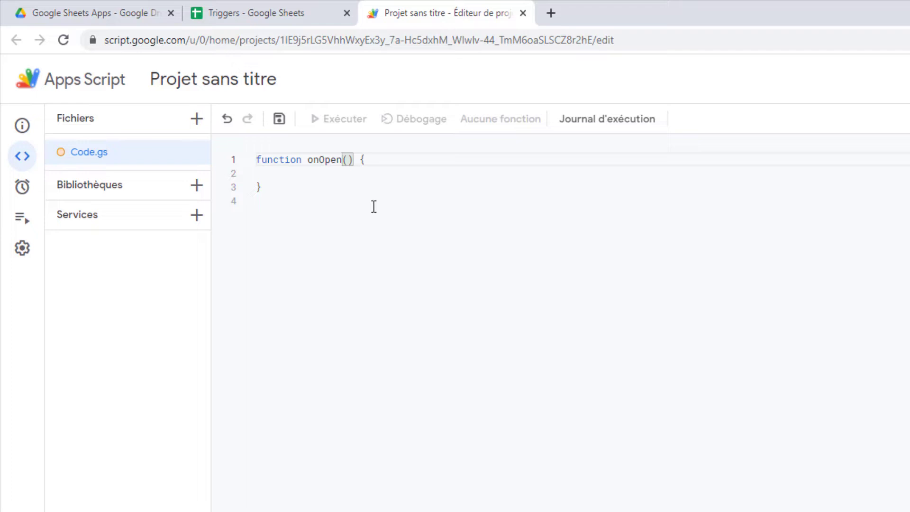
{"action": "left_click", "coordinate": [279, 169]}
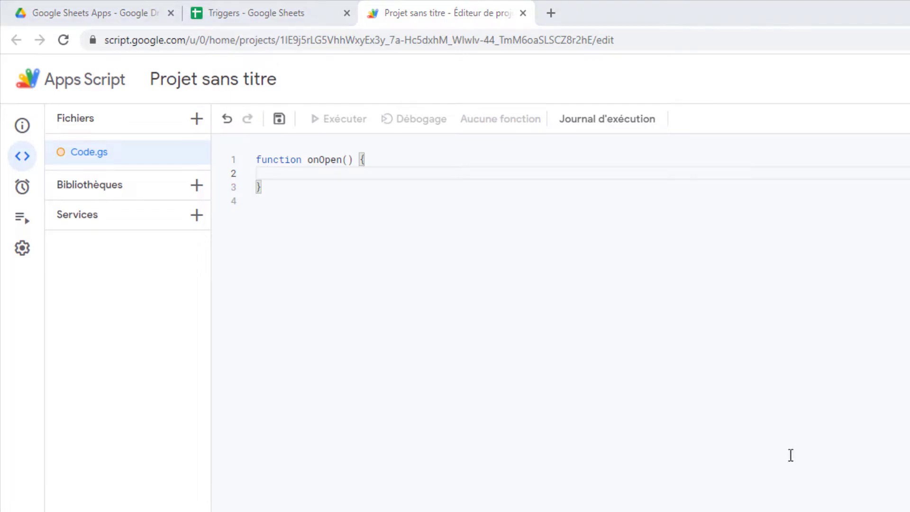
{"action": "type", "text": "SpreadsheetApp.getActive().getRange('A1').setValue(new Date());"}
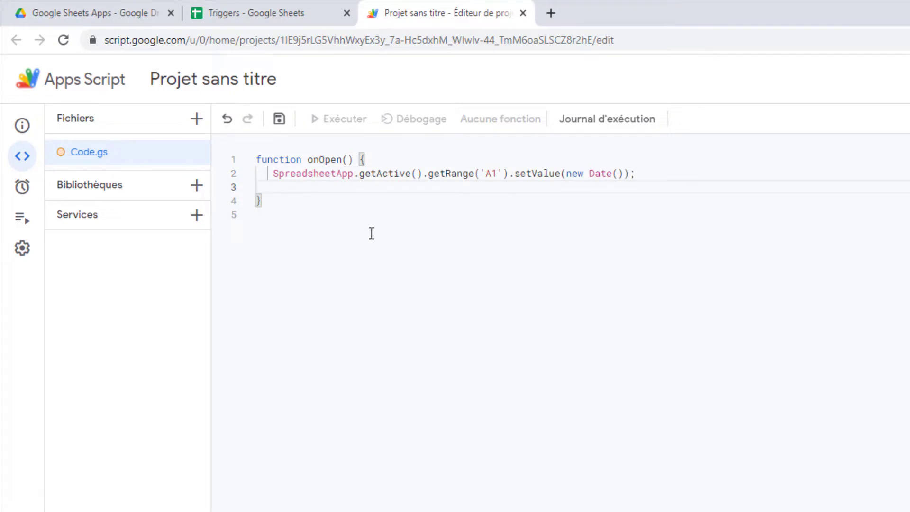
{"action": "left_click", "coordinate": [280, 120]}
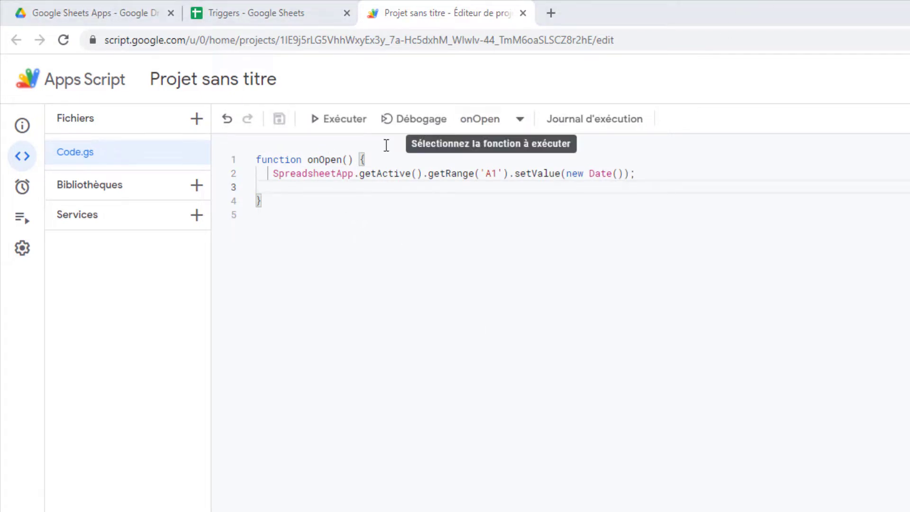
{"action": "left_click", "coordinate": [337, 122]}
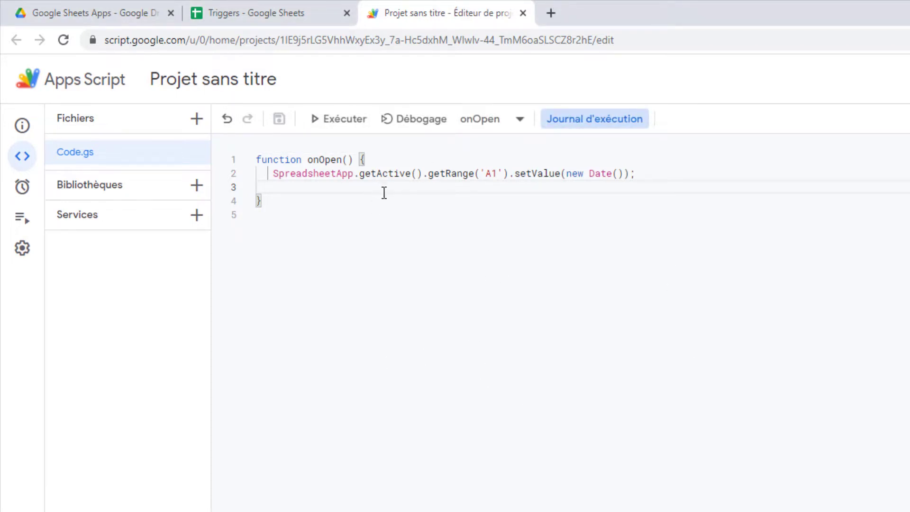
{"action": "left_click", "coordinate": [297, 12]}
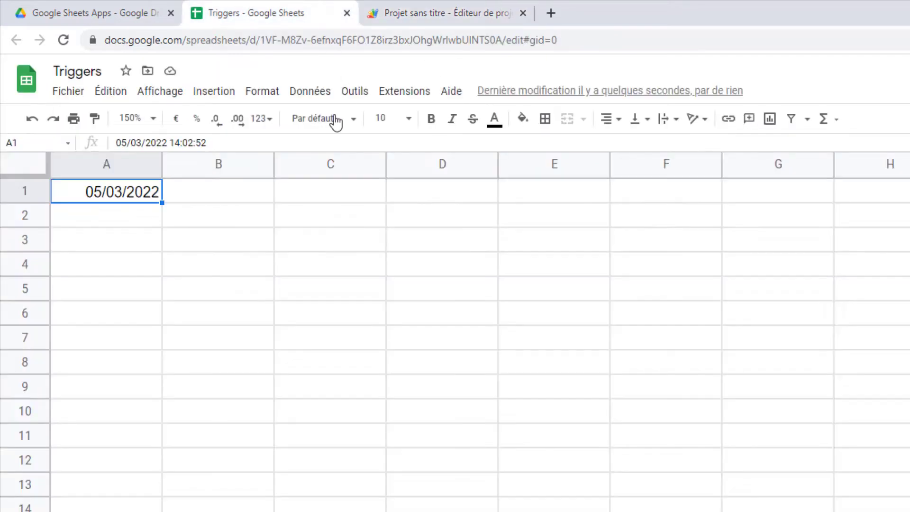
Format A1 as Date heure and widen column A to fit the date-time.
{"action": "left_click", "coordinate": [156, 237]}
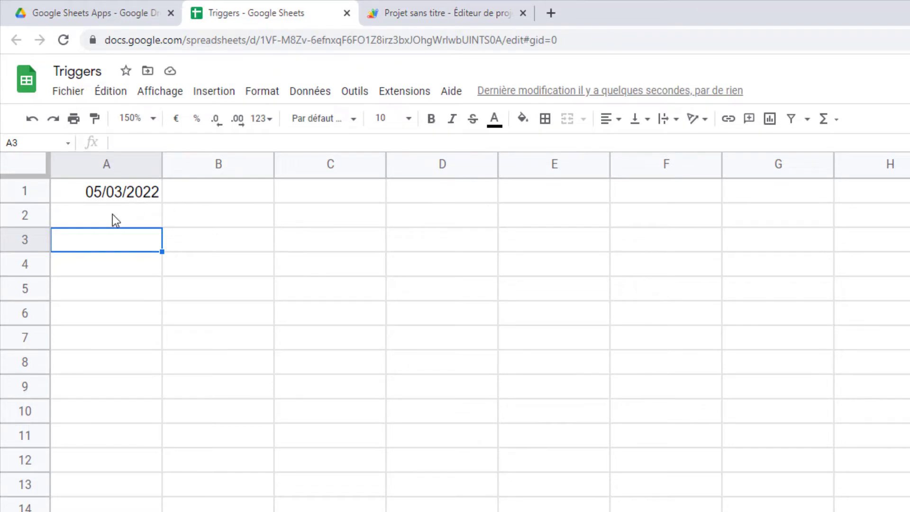
{"action": "left_click", "coordinate": [128, 197]}
{"action": "left_click", "coordinate": [262, 91]}
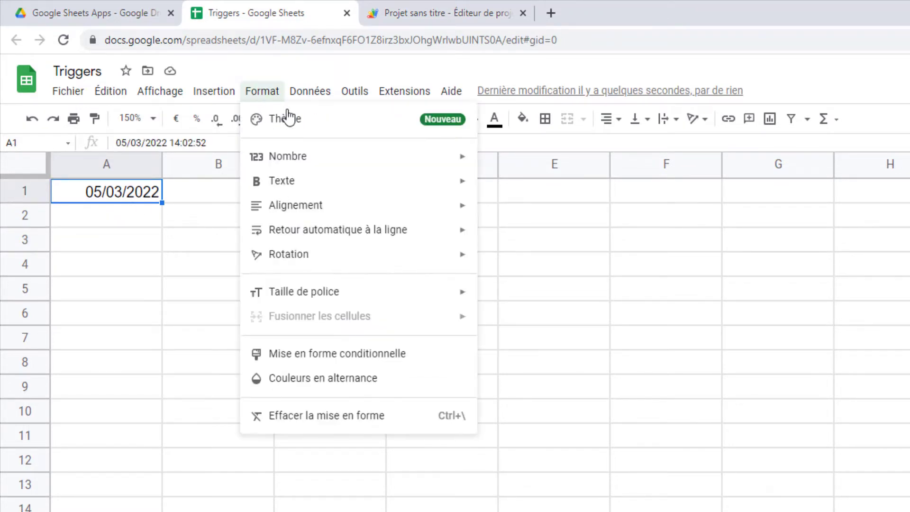
{"action": "mouse_move", "coordinate": [288, 156]}
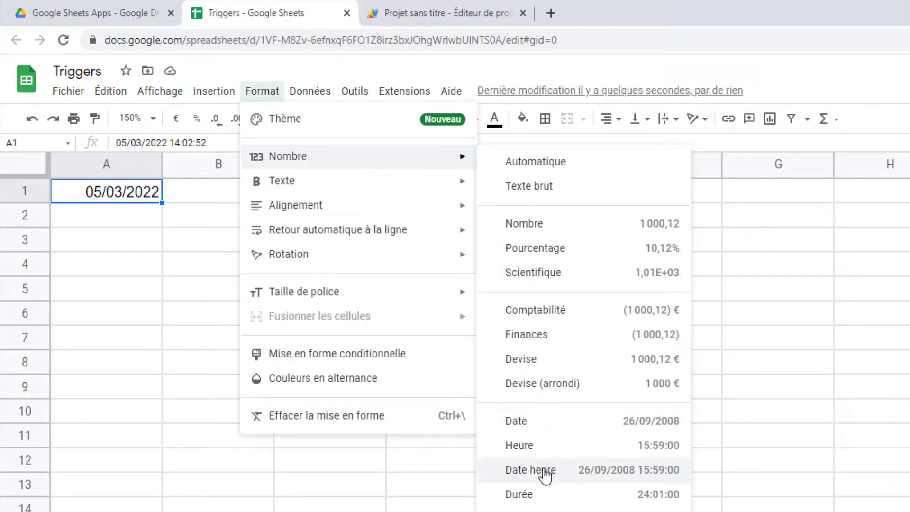
{"action": "left_click", "coordinate": [545, 472]}
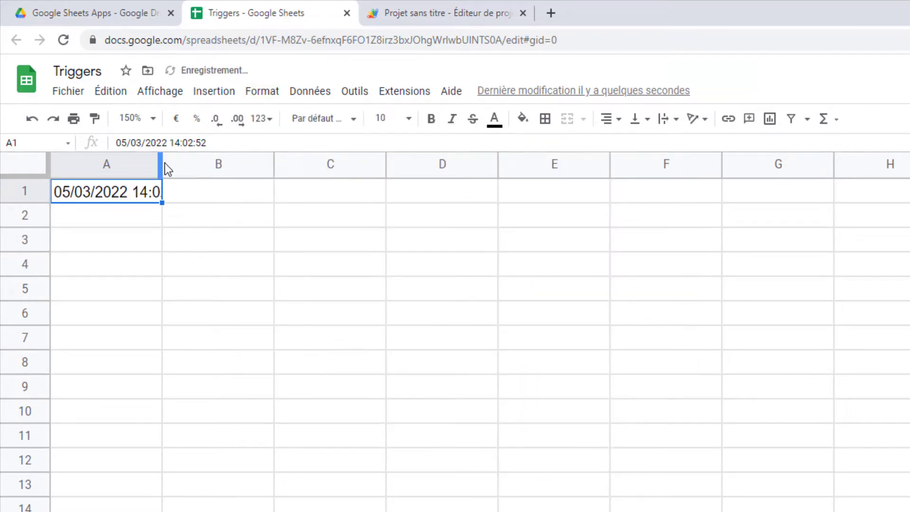
{"action": "left_click_drag", "start_coordinate": [163, 164], "coordinate": [209, 164]}
{"action": "left_click", "coordinate": [404, 294]}
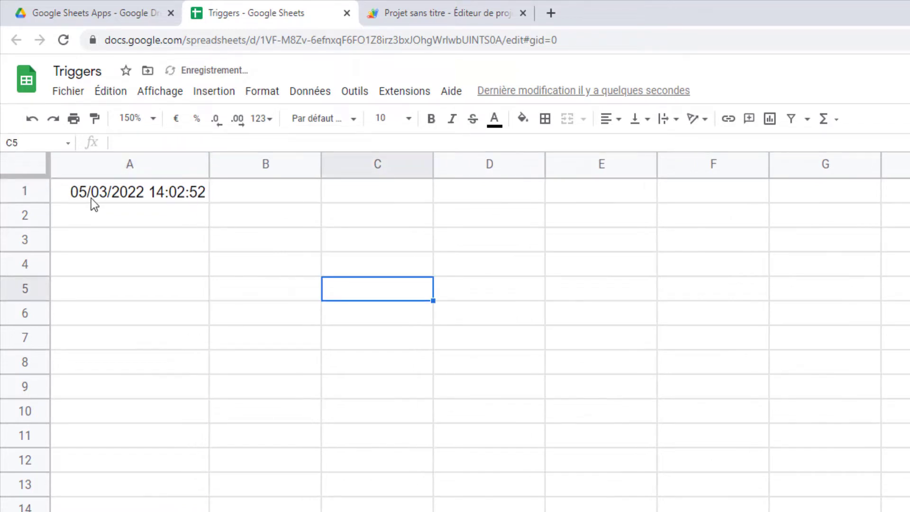
Close the Triggers spreadsheet, returning to the Drive folder.
{"action": "left_click", "coordinate": [92, 202]}
{"action": "left_click", "coordinate": [372, 273]}
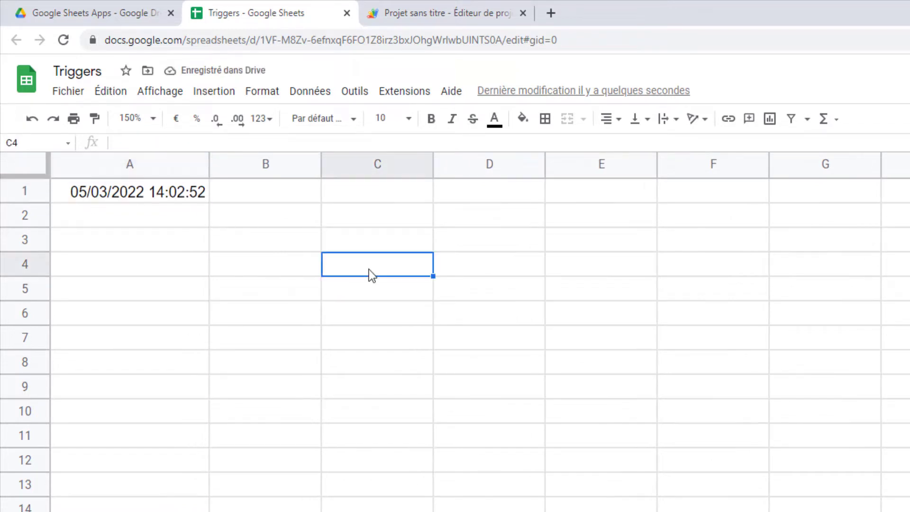
{"action": "left_click", "coordinate": [349, 15]}
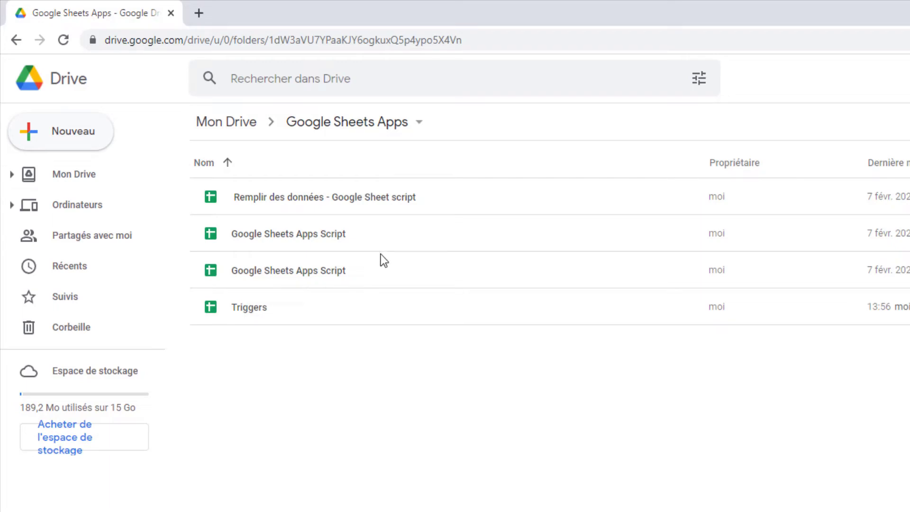
Open Triggers from Drive, close it, and reopen it so A1 restamps 05/03/2022 14:04:00.
{"action": "left_click", "coordinate": [303, 317]}
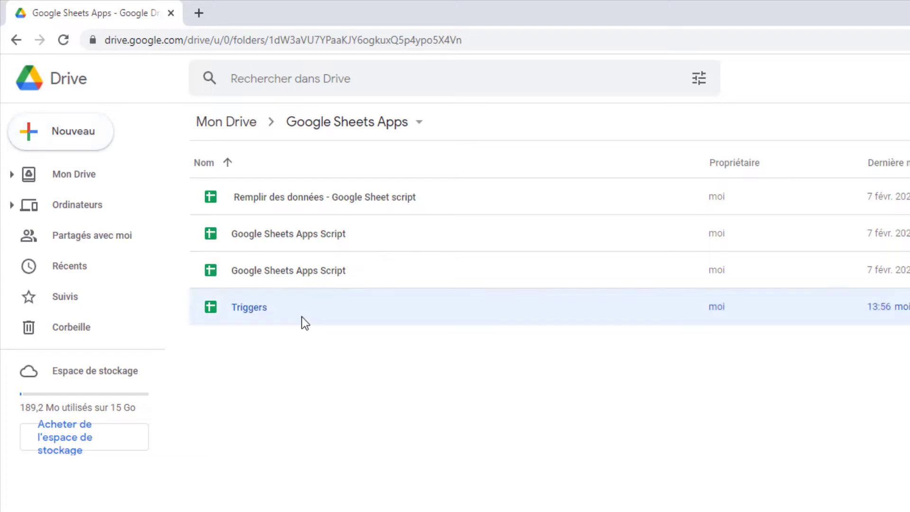
{"action": "double_click", "coordinate": [334, 315]}
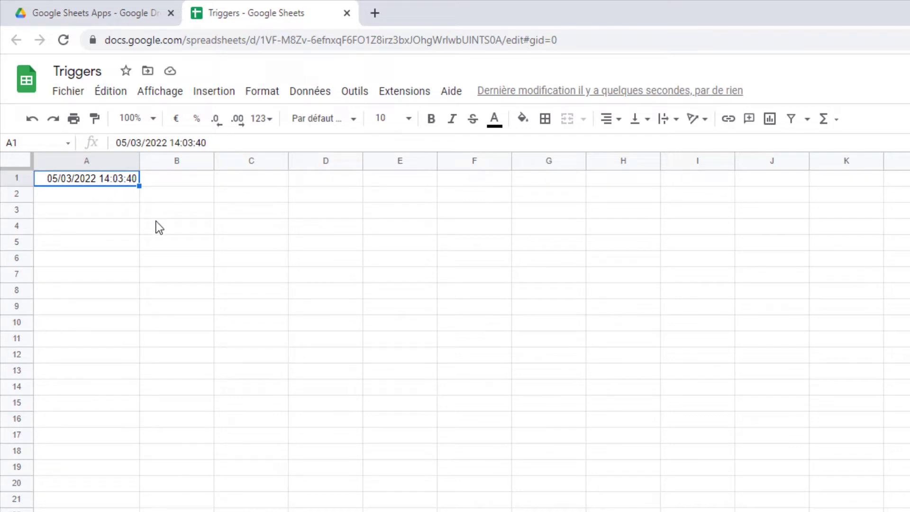
{"action": "left_click", "coordinate": [347, 13]}
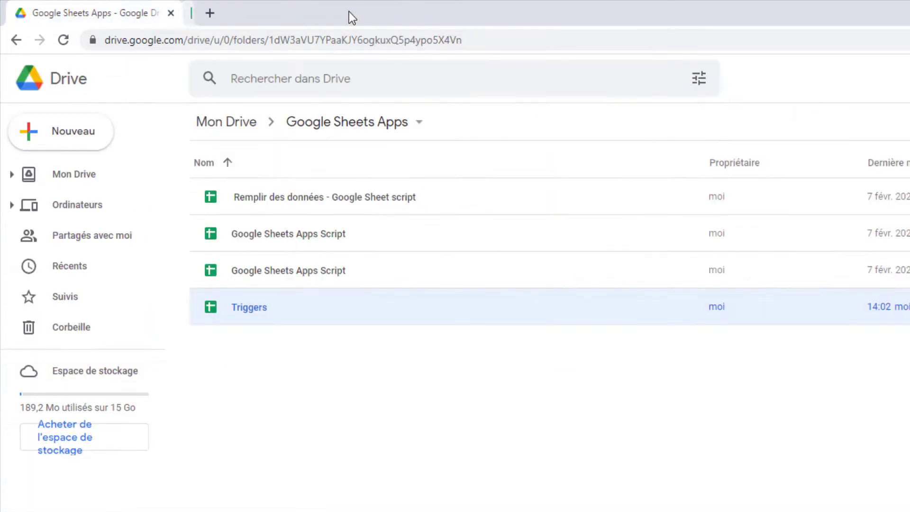
{"action": "double_click", "coordinate": [298, 306]}
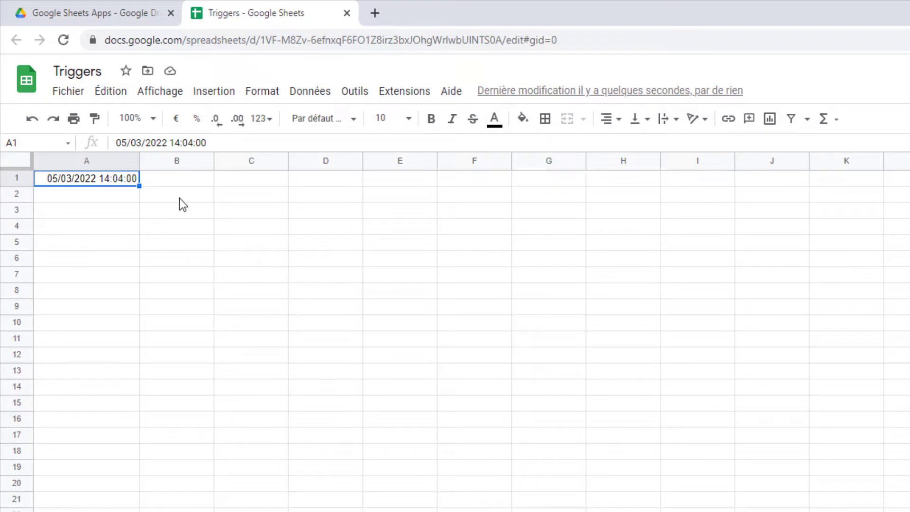
Reopen the bound Apps Script editor and add blank lines below the onOpen function.
{"action": "left_click", "coordinate": [419, 95]}
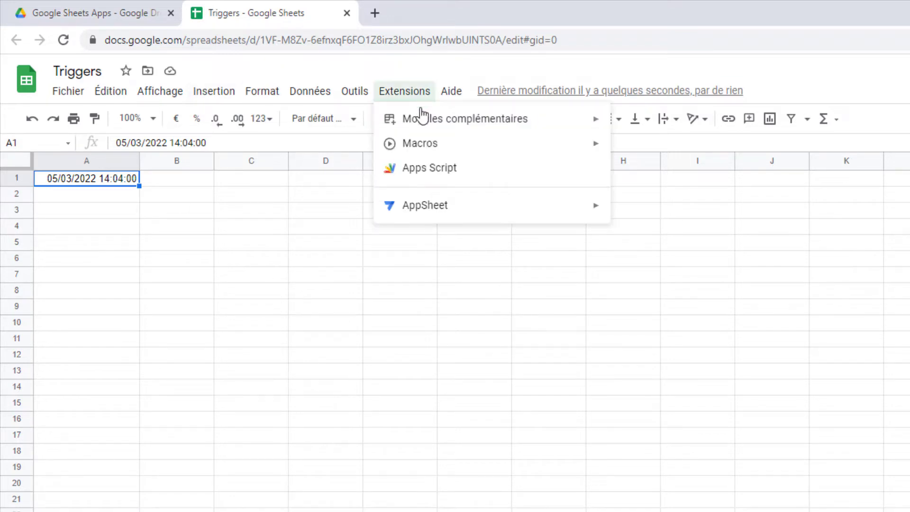
{"action": "left_click", "coordinate": [432, 170]}
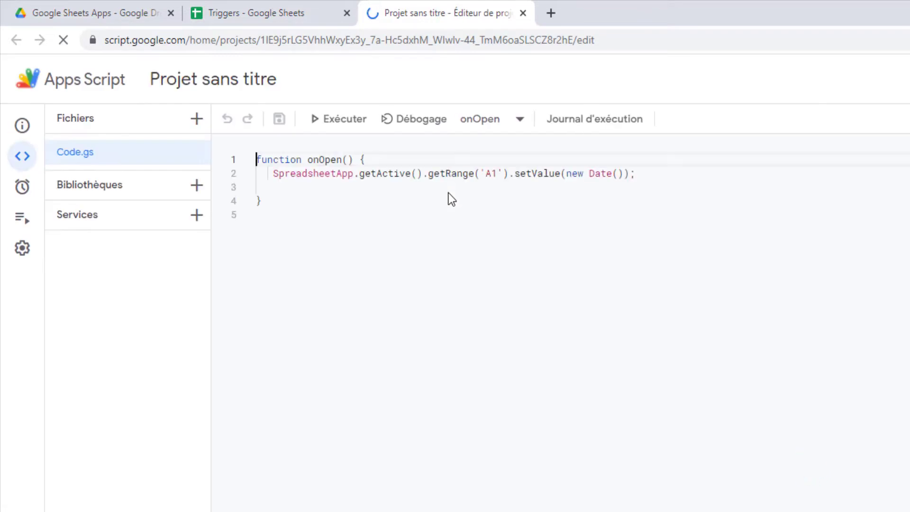
{"action": "left_click_drag", "start_coordinate": [273, 174], "coordinate": [636, 185]}
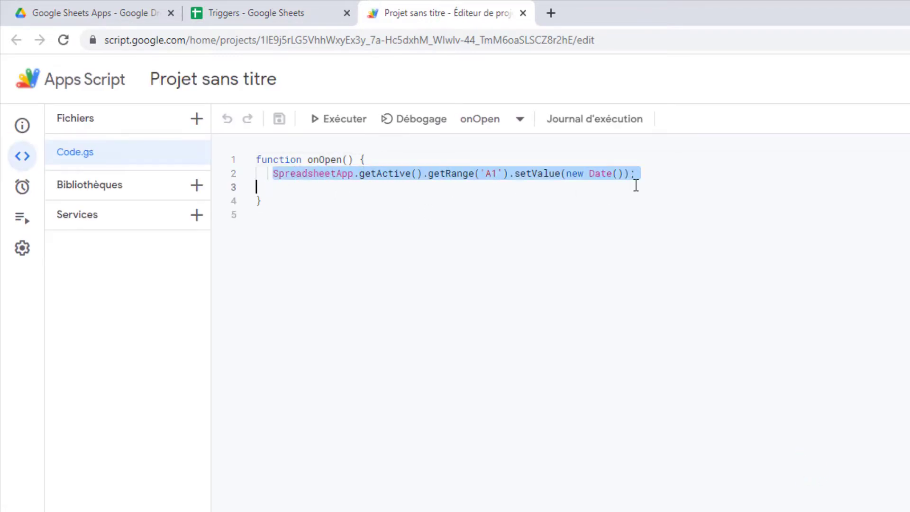
{"action": "double_click", "coordinate": [327, 160]}
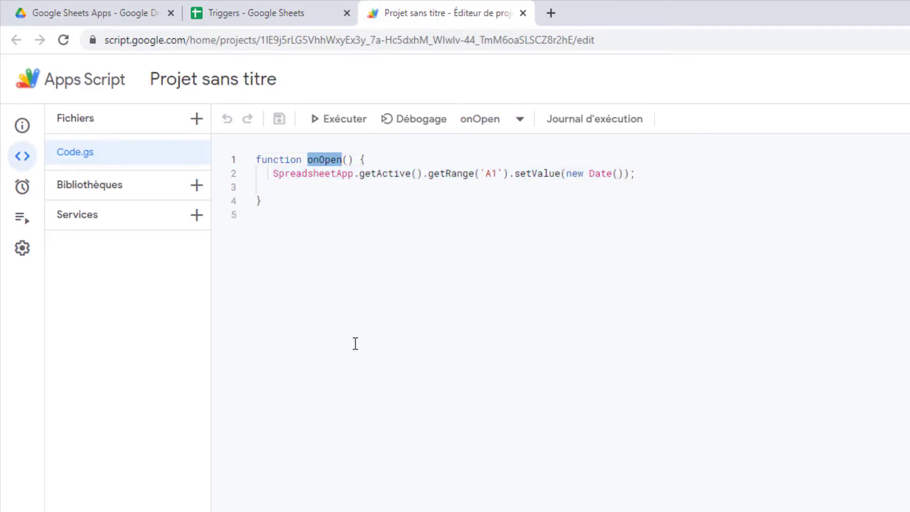
{"action": "left_click", "coordinate": [355, 343]}
{"action": "key", "text": "Return"}
{"action": "key", "text": "Return"}
{"action": "key", "text": "Up"}
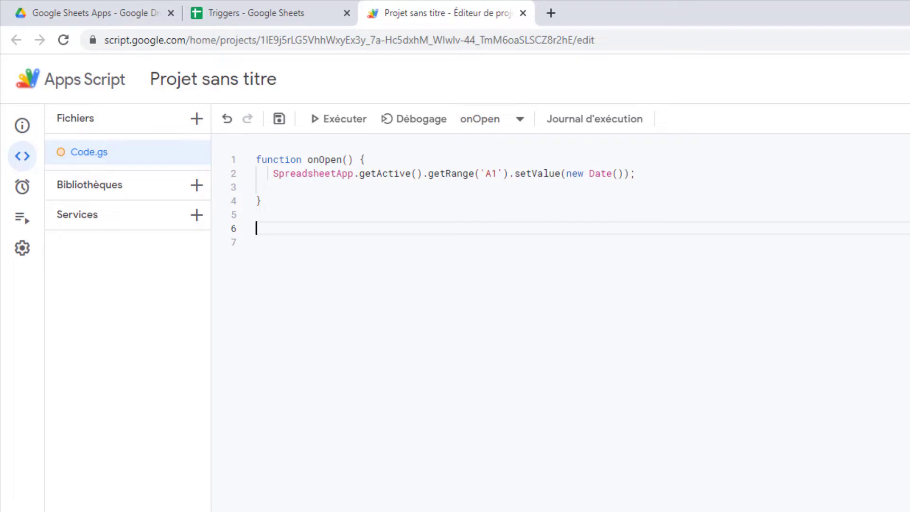
{"action": "left_click", "coordinate": [306, 11]}
Select cells B6, D6 and B5 in Triggers, then go back to the script editor.
{"action": "left_click", "coordinate": [176, 261]}
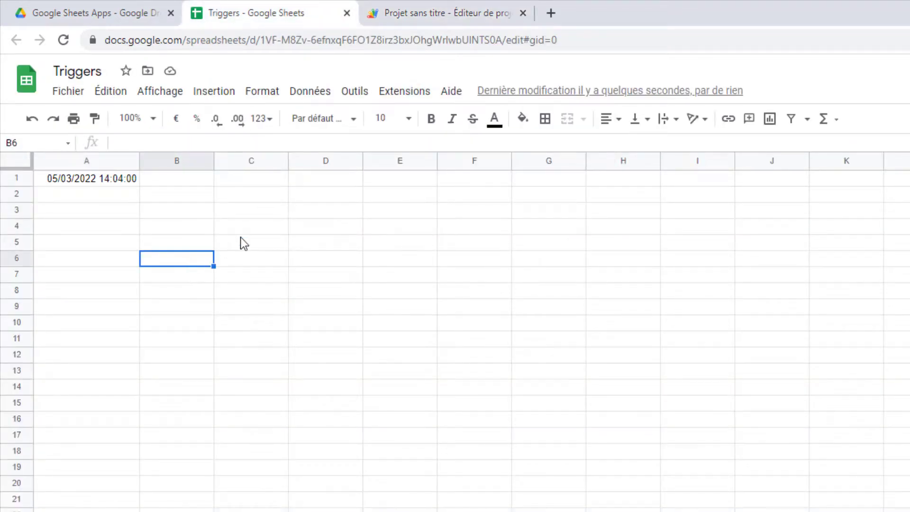
{"action": "left_click", "coordinate": [318, 261]}
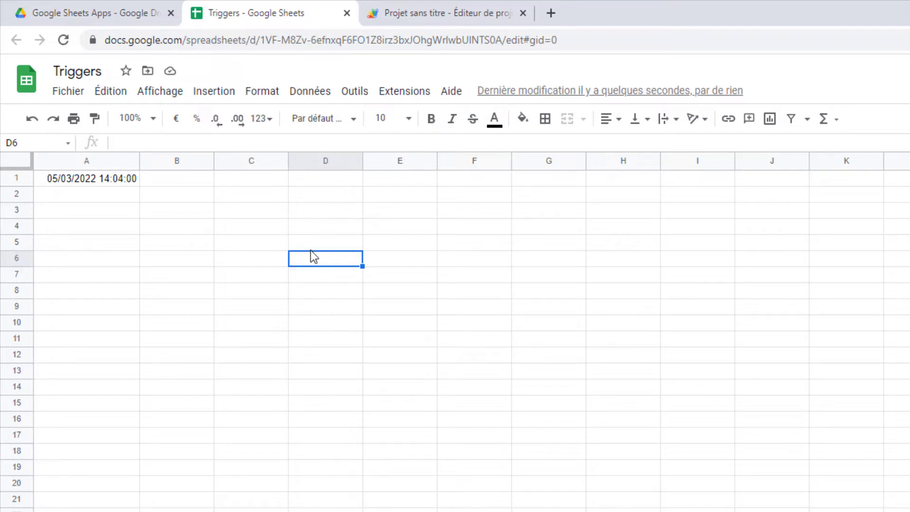
{"action": "left_click", "coordinate": [173, 248]}
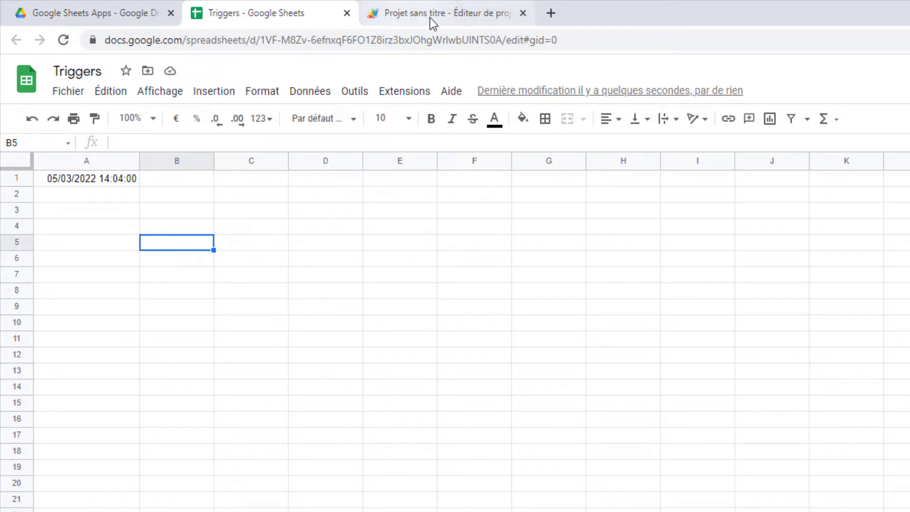
{"action": "left_click", "coordinate": [419, 11]}
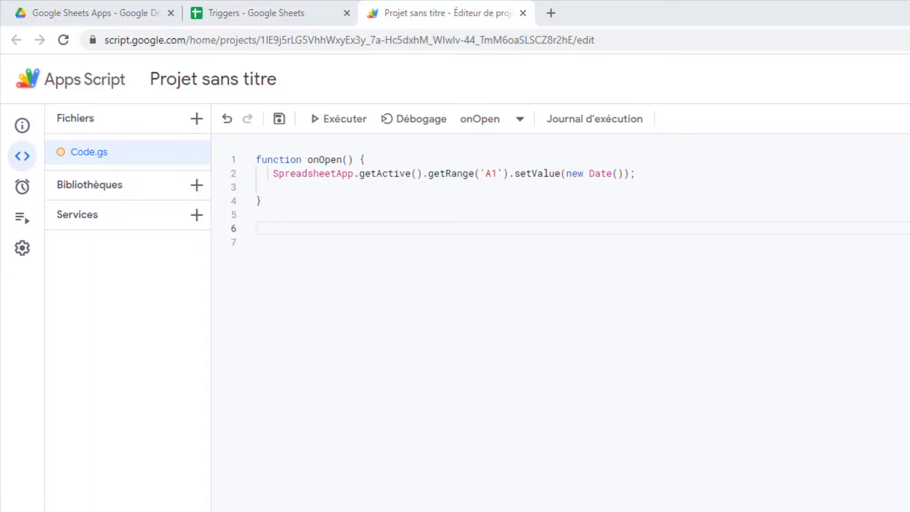
Paste onSelectionChange(event) logging event.range.getA1Notation() below onOpen and save the project.
{"action": "type", "text": "function onSelectionChange(event){   console.log(event.range.getA1Notation()); }"}
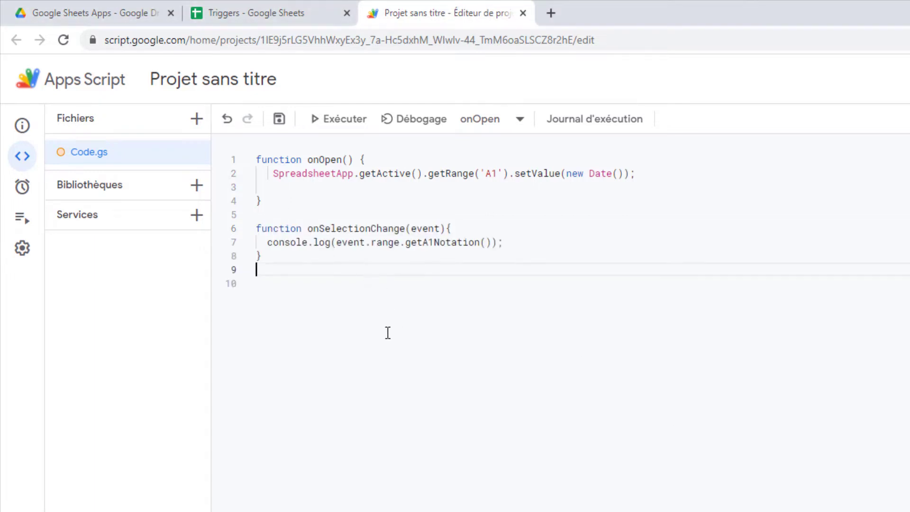
{"action": "double_click", "coordinate": [391, 229]}
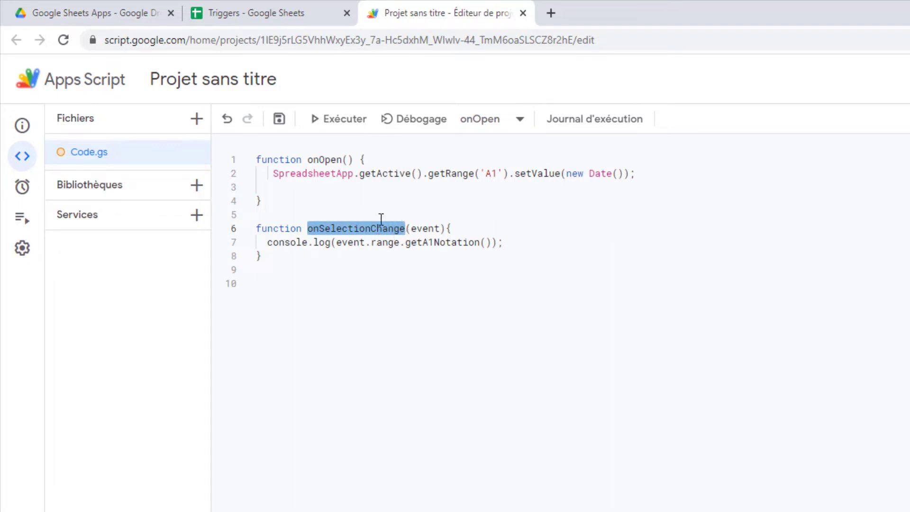
{"action": "double_click", "coordinate": [431, 229]}
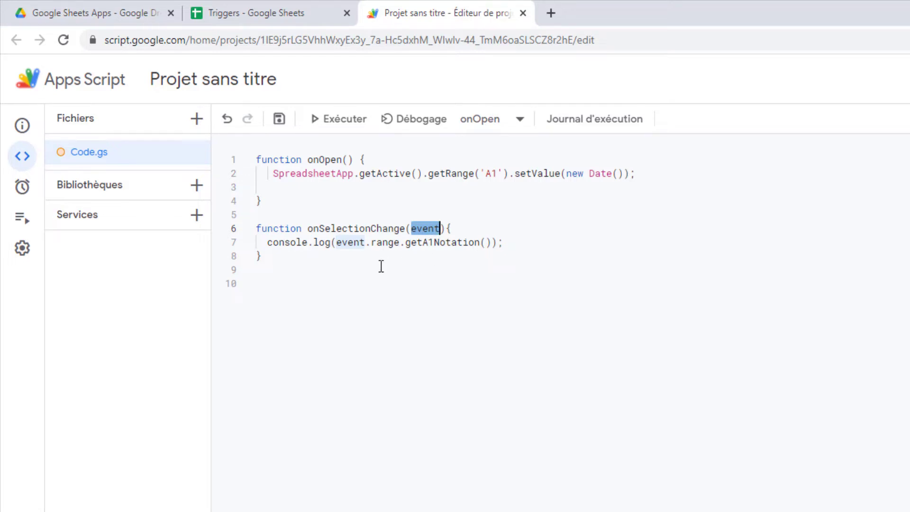
{"action": "left_click_drag", "start_coordinate": [267, 242], "coordinate": [314, 255]}
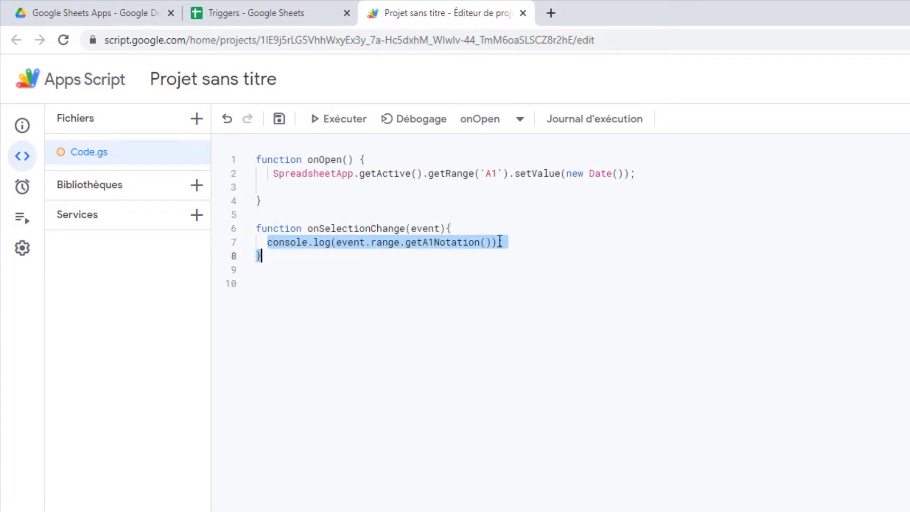
{"action": "left_click", "coordinate": [335, 253]}
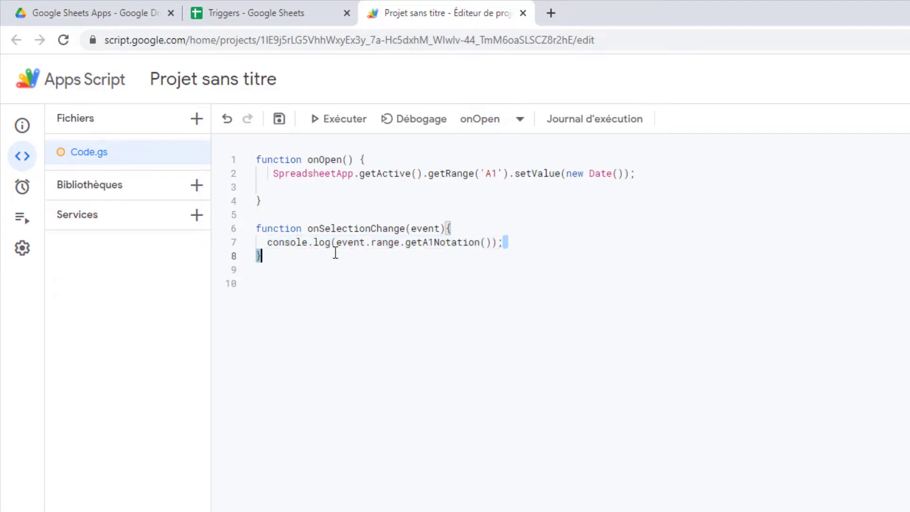
{"action": "double_click", "coordinate": [391, 228]}
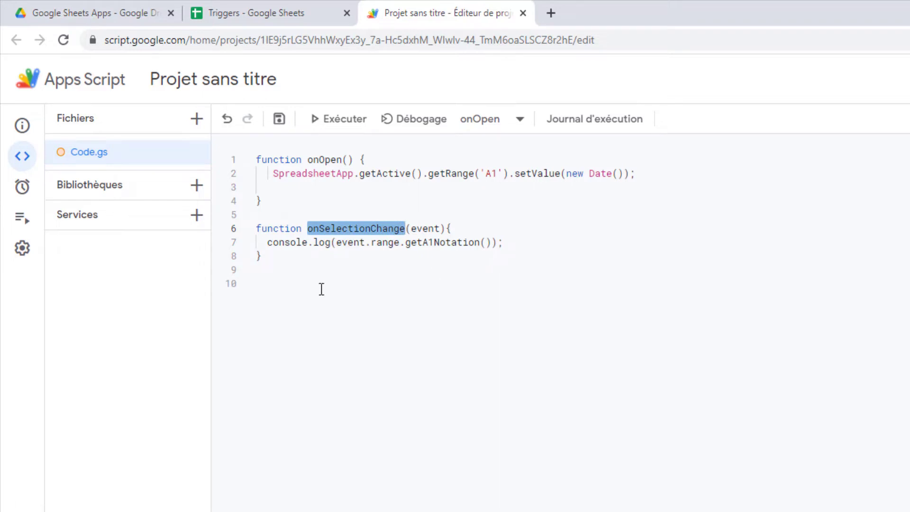
{"action": "left_click", "coordinate": [280, 119]}
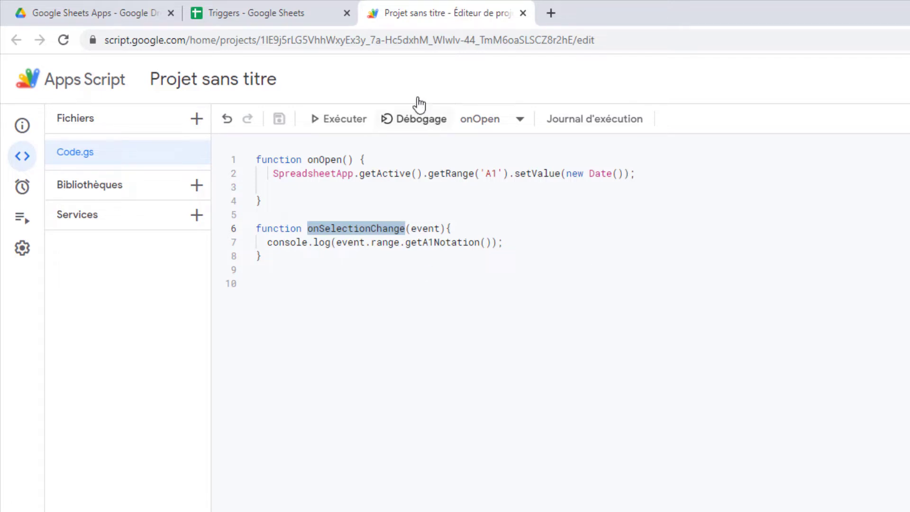
Reopen Triggers from Drive so A1 restamps 14:06:16, and reopen its Apps Script project.
{"action": "left_click", "coordinate": [347, 13]}
{"action": "left_click", "coordinate": [347, 13]}
{"action": "double_click", "coordinate": [291, 312]}
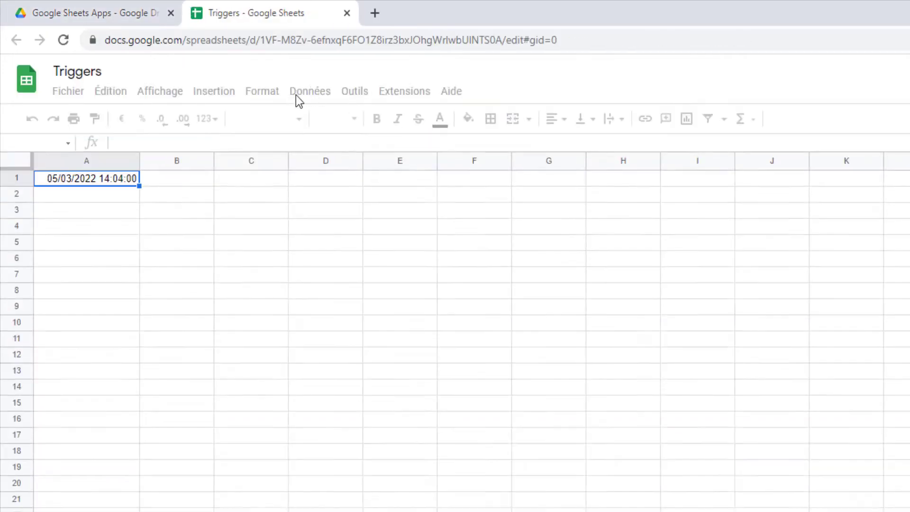
{"action": "left_click", "coordinate": [386, 92]}
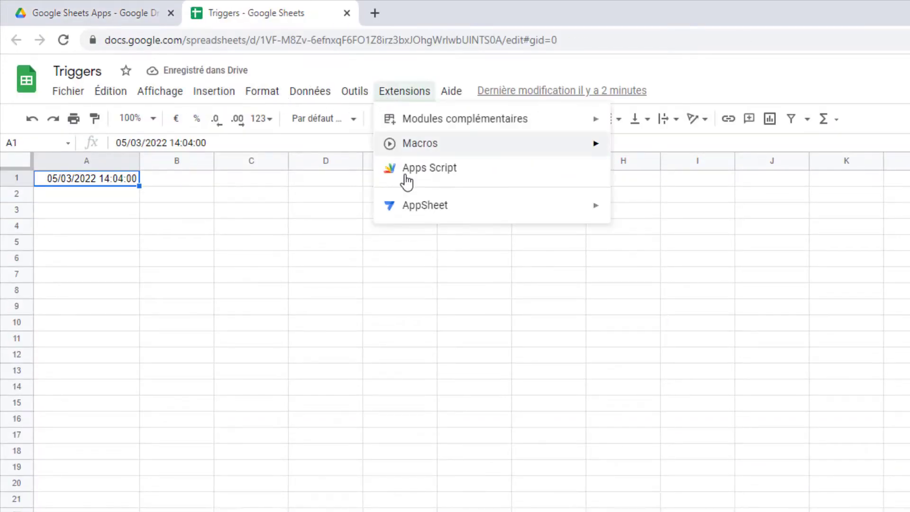
{"action": "left_click", "coordinate": [409, 179]}
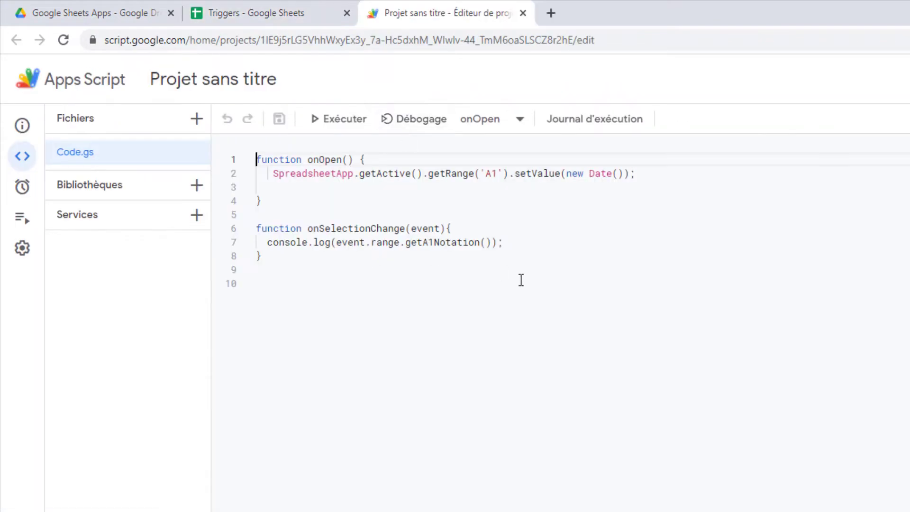
Select cell D3 in Triggers to fire the selection trigger, then return to the editor.
{"action": "left_click", "coordinate": [284, 10]}
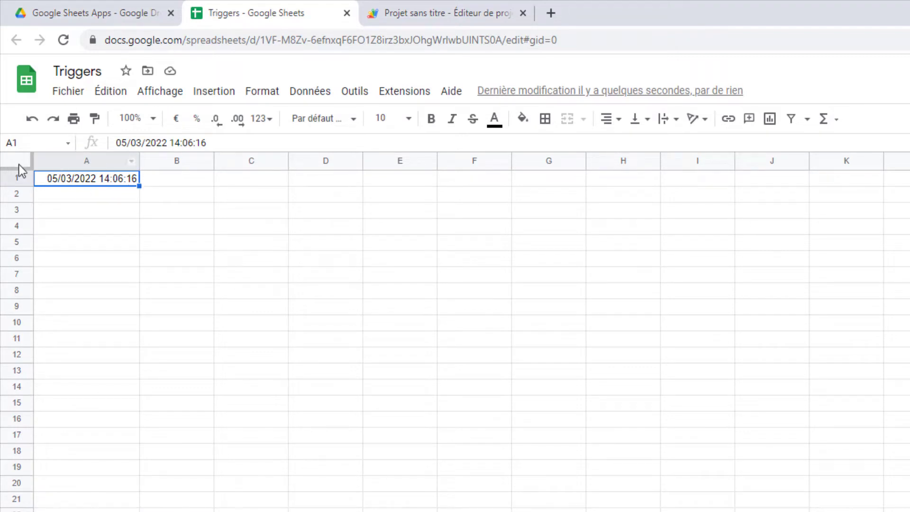
{"action": "left_click", "coordinate": [313, 211]}
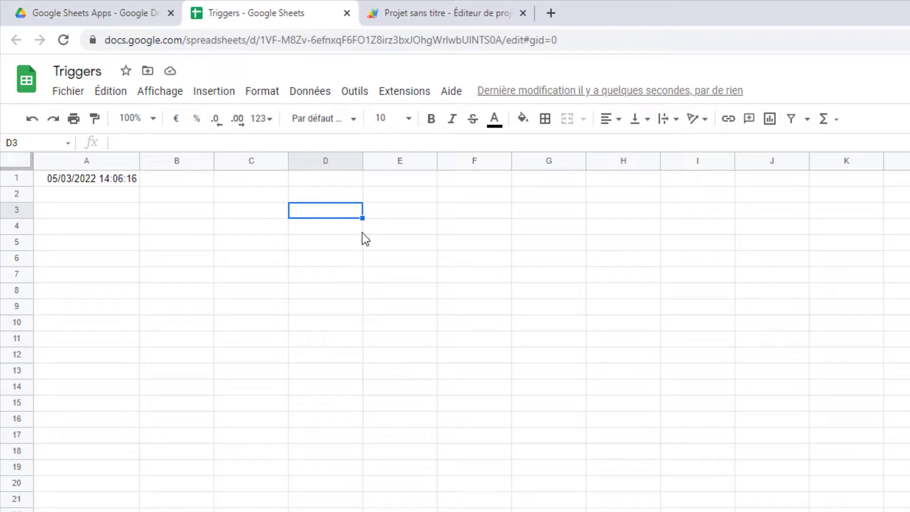
{"action": "left_click", "coordinate": [481, 19]}
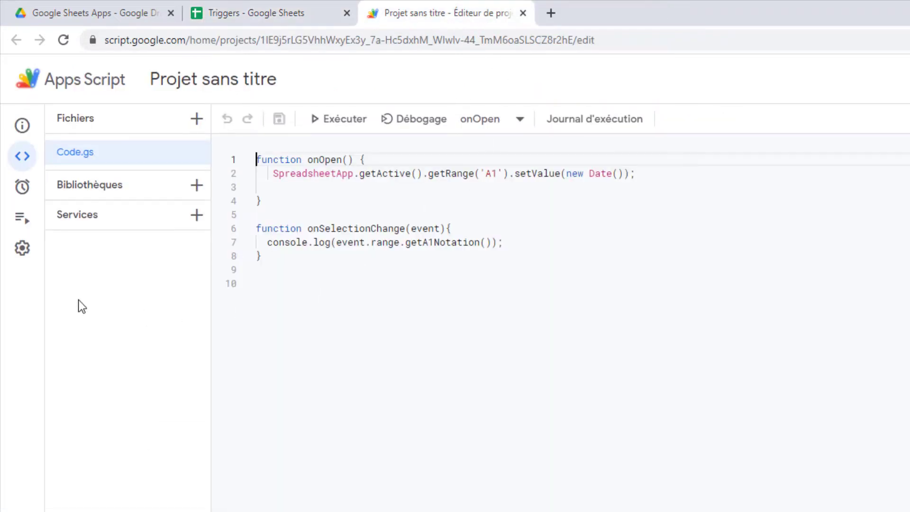
{"action": "mouse_move", "coordinate": [27, 228]}
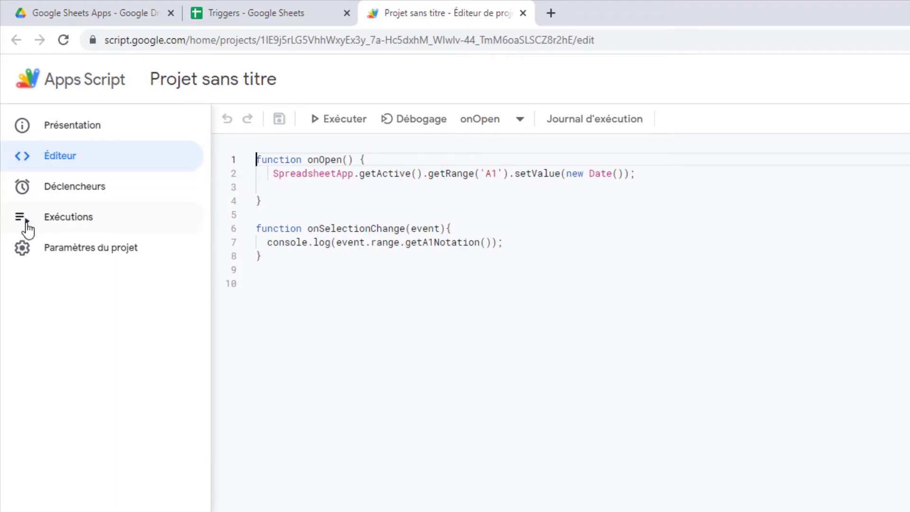
Open Executions and expand the 14:06:19 and 14:06:41 onSelectionChange runs' logs.
{"action": "left_click", "coordinate": [57, 229]}
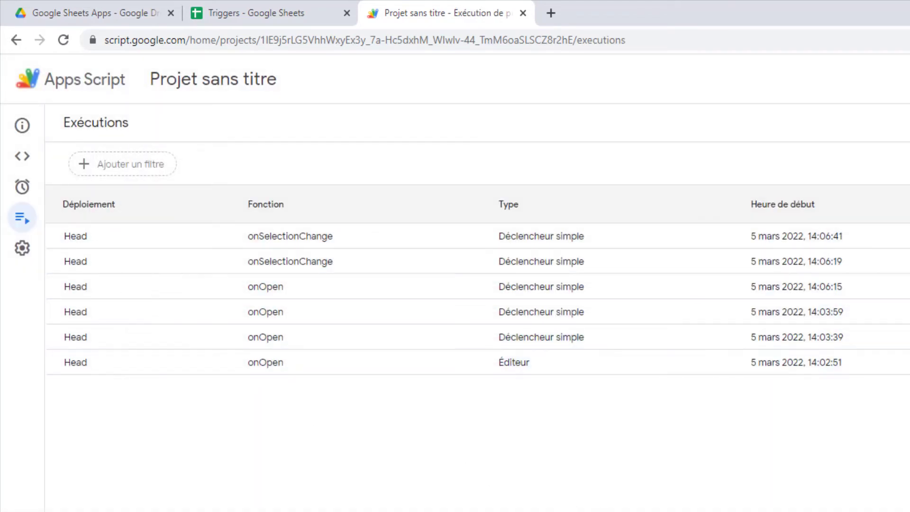
{"action": "left_click", "coordinate": [630, 262]}
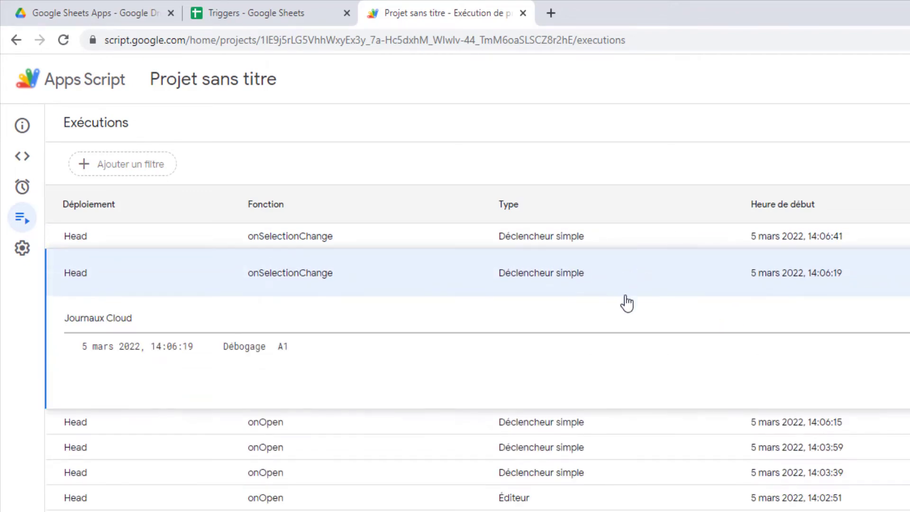
{"action": "left_click", "coordinate": [609, 241]}
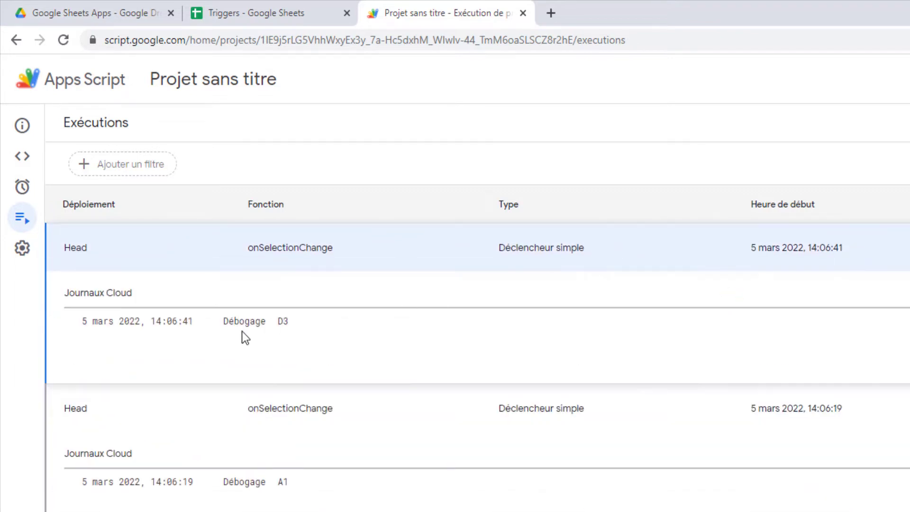
Select B2 in Triggers, then refresh Executions and expand the new 14:07:05 run logging B2.
{"action": "left_click", "coordinate": [277, 19]}
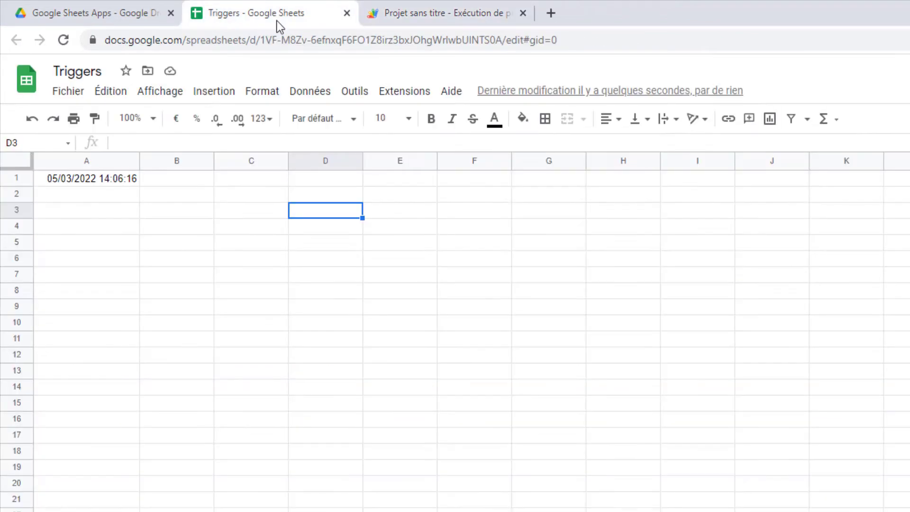
{"action": "left_click", "coordinate": [193, 208]}
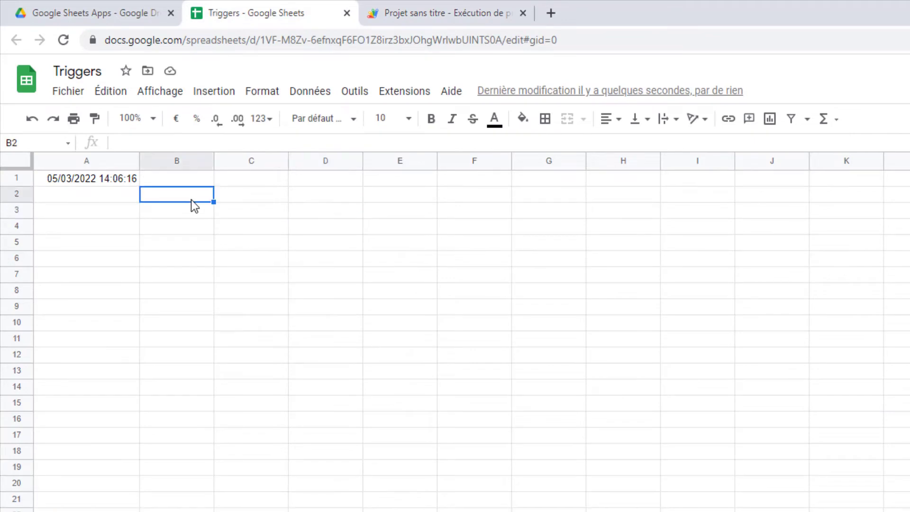
{"action": "left_click", "coordinate": [386, 10]}
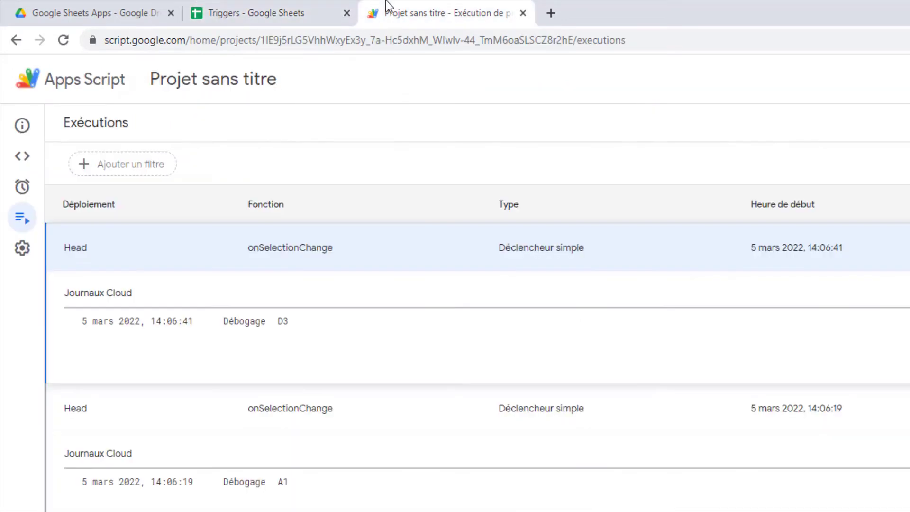
{"action": "left_click", "coordinate": [22, 217]}
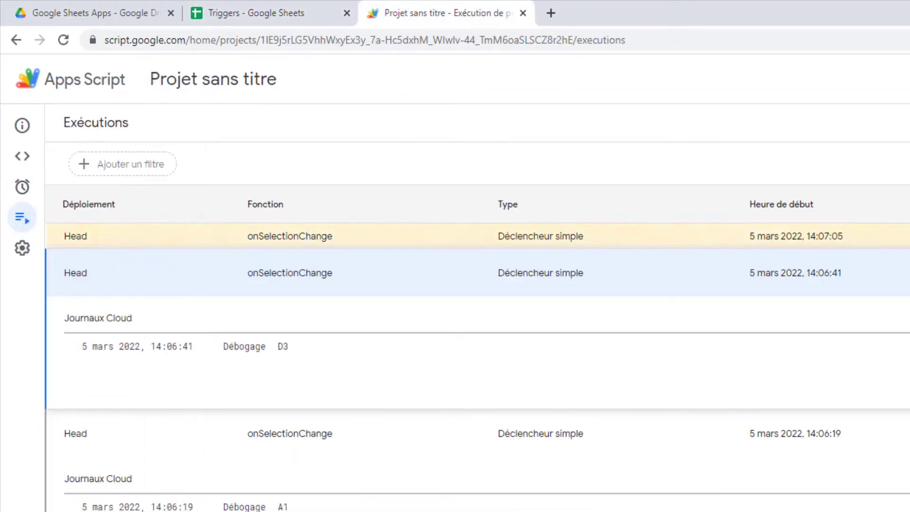
{"action": "left_click", "coordinate": [734, 236]}
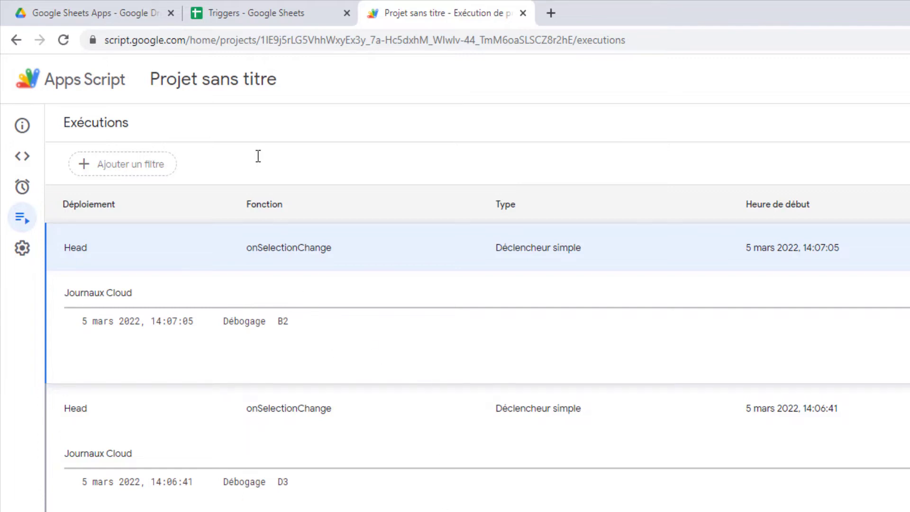
Select A3:E14 in Triggers and confirm the newest onSelectionChange execution log shows A3:E14.
{"action": "left_click", "coordinate": [298, 17]}
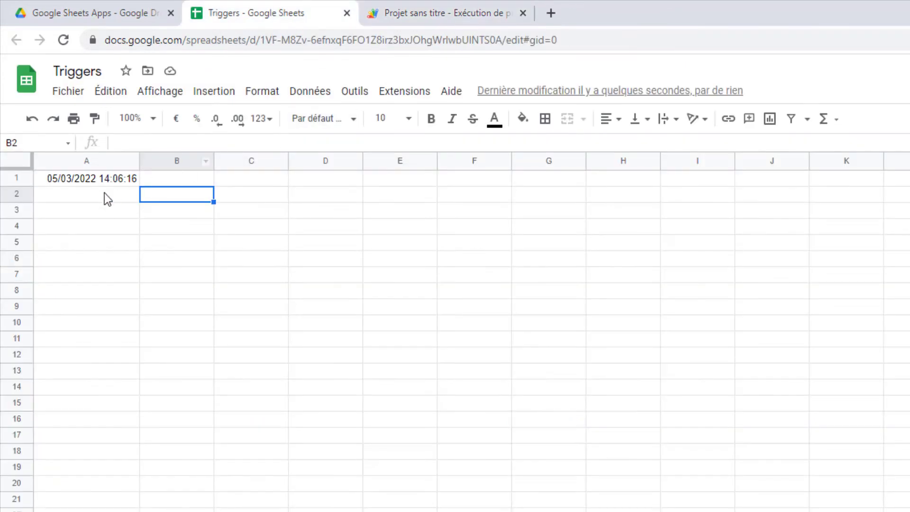
{"action": "left_click_drag", "start_coordinate": [76, 212], "coordinate": [406, 391]}
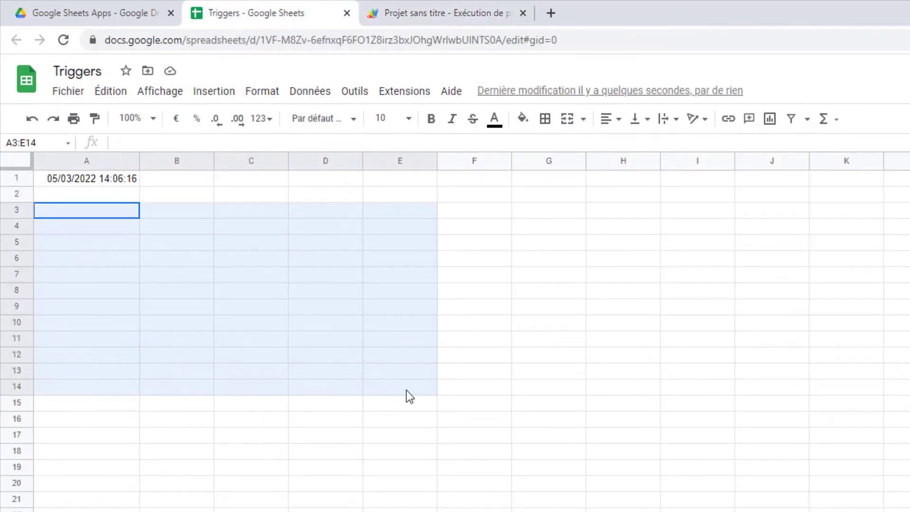
{"action": "left_click", "coordinate": [413, 7]}
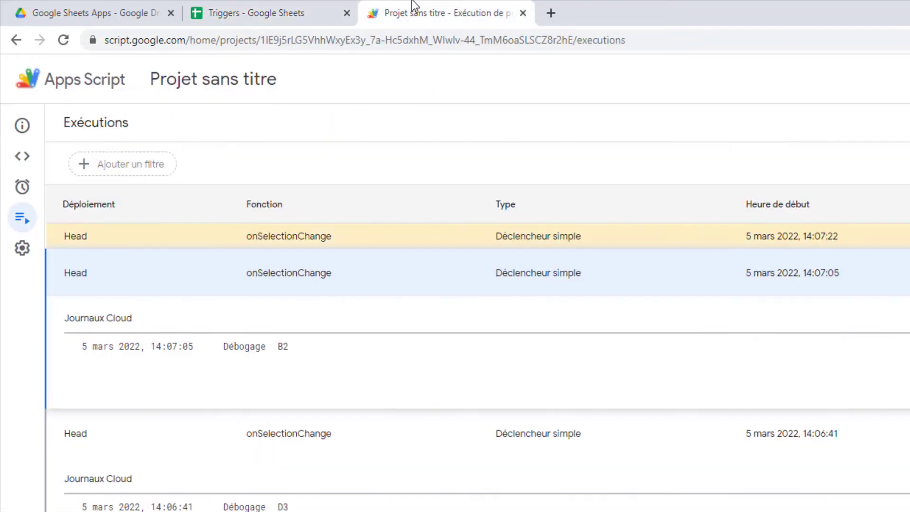
{"action": "left_click", "coordinate": [707, 247]}
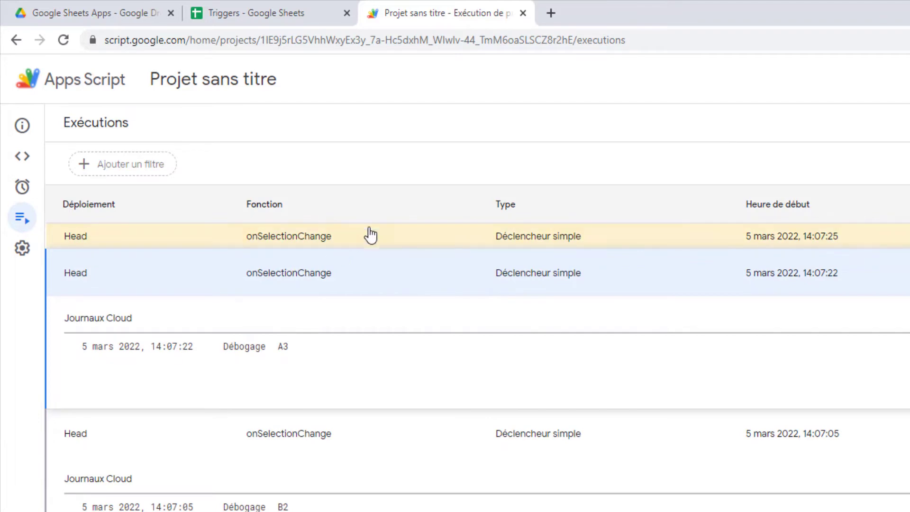
{"action": "left_click", "coordinate": [371, 237]}
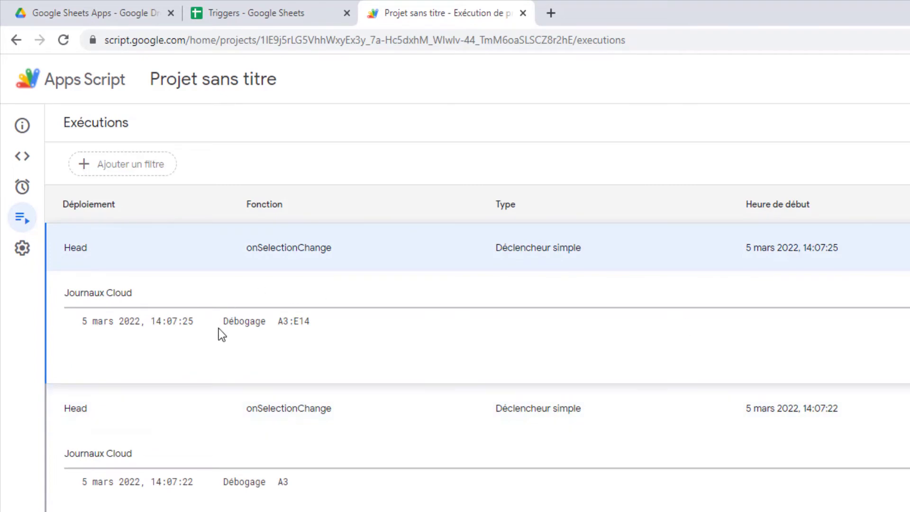
{"action": "left_click_drag", "start_coordinate": [220, 327], "coordinate": [311, 315]}
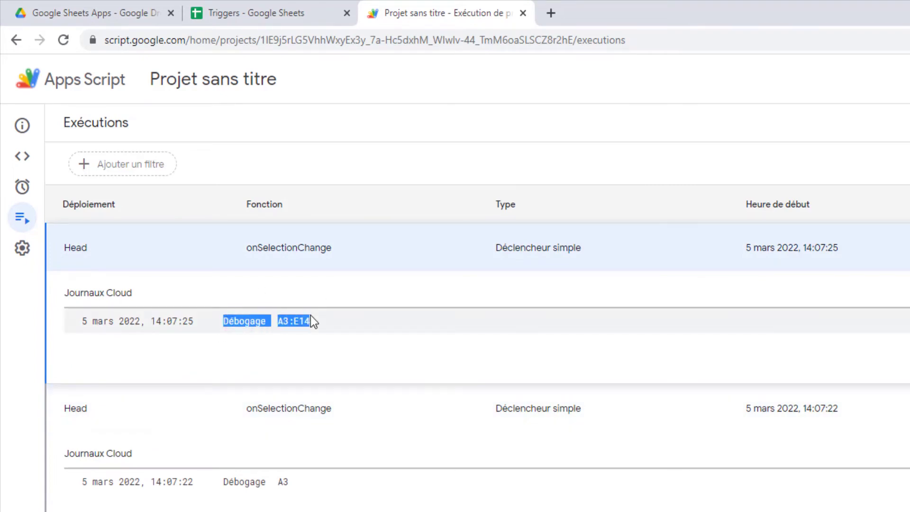
{"action": "left_click", "coordinate": [244, 10]}
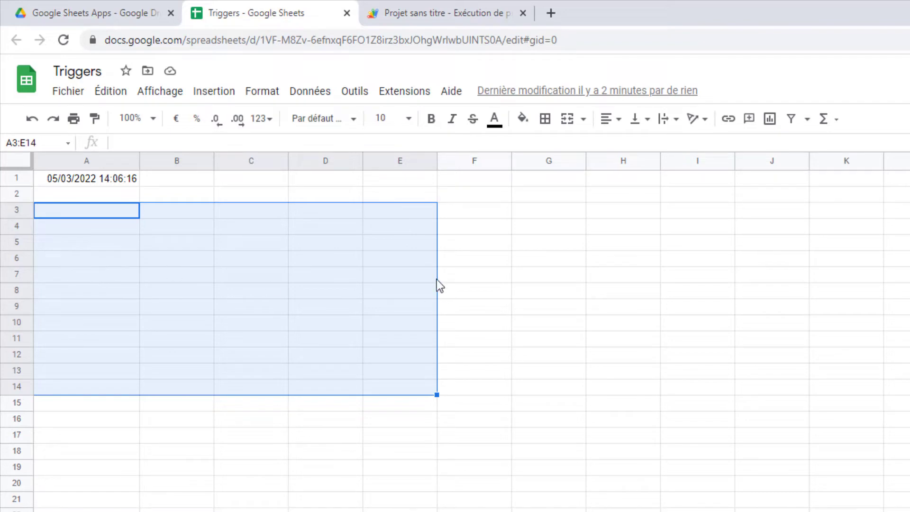
Comment out the whole onSelectionChange function in Code.gs with Ctrl+/ and add a blank line below.
{"action": "left_click", "coordinate": [425, 14]}
{"action": "mouse_move", "coordinate": [22, 218]}
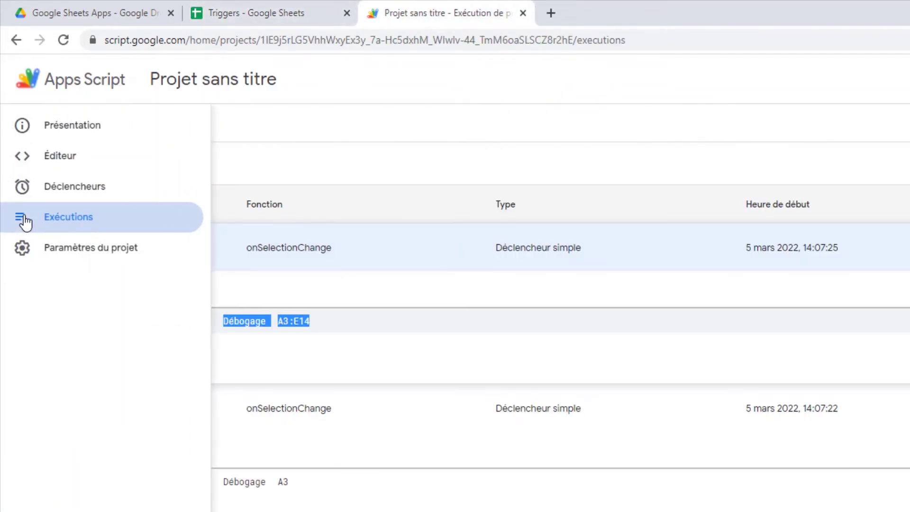
{"action": "left_click", "coordinate": [23, 156]}
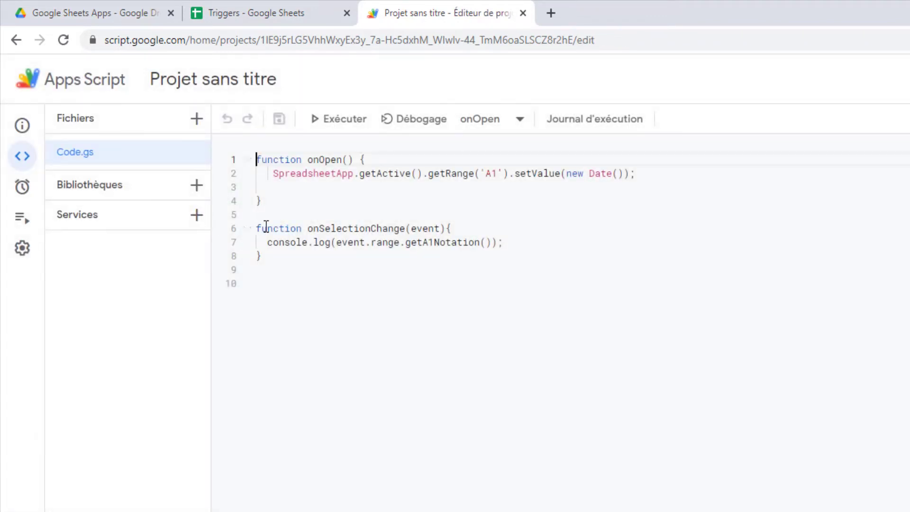
{"action": "left_click_drag", "start_coordinate": [267, 256], "coordinate": [257, 214]}
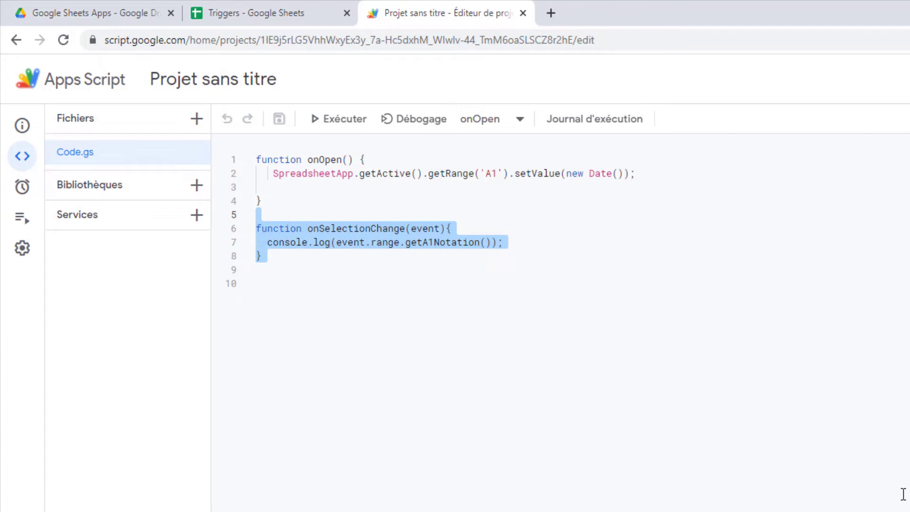
{"action": "key", "text": "ctrl+slash"}
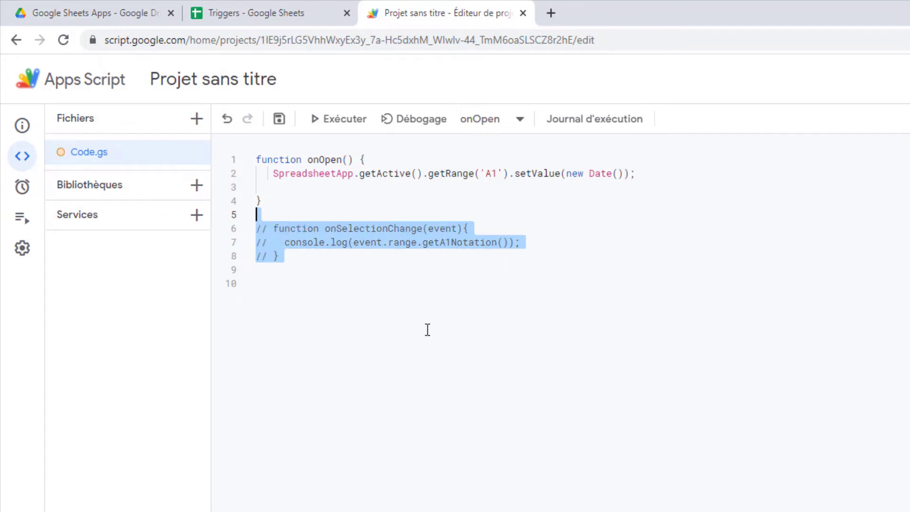
{"action": "left_click", "coordinate": [352, 252]}
{"action": "key", "text": "Return"}
{"action": "key", "text": "Return"}
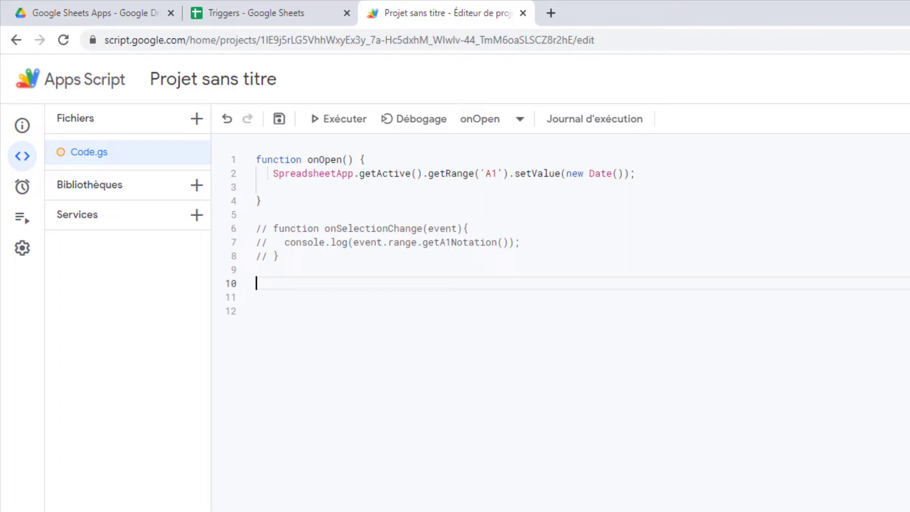
Type the label 'email' into cell C4 of the Triggers sheet.
{"action": "left_click", "coordinate": [265, 10]}
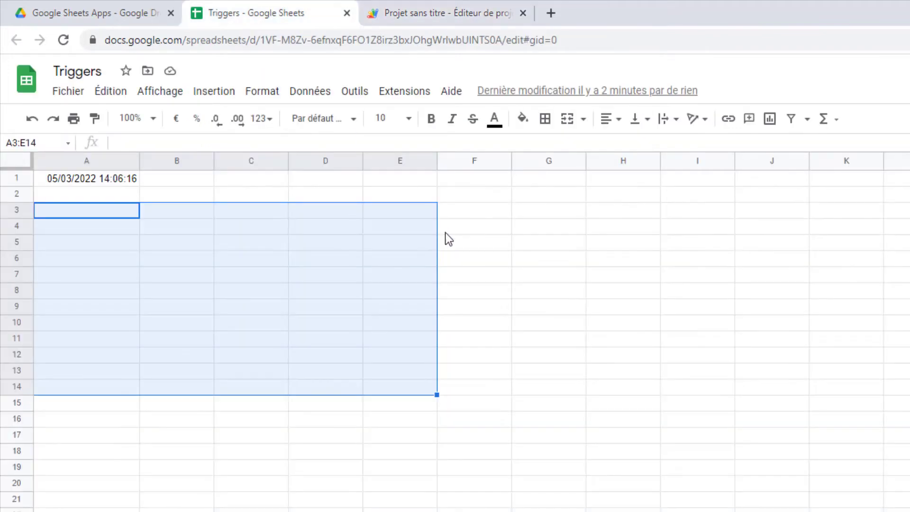
{"action": "left_click", "coordinate": [255, 420]}
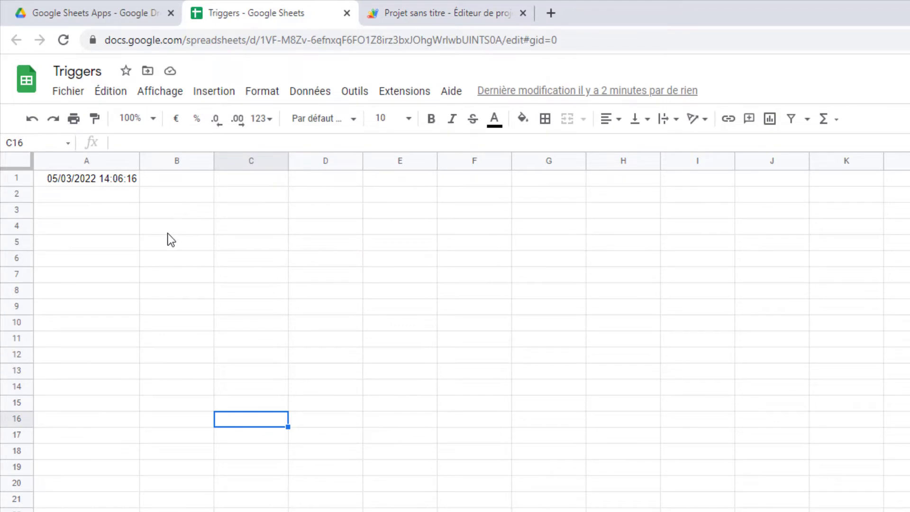
{"action": "left_click", "coordinate": [194, 230]}
{"action": "left_click", "coordinate": [230, 232]}
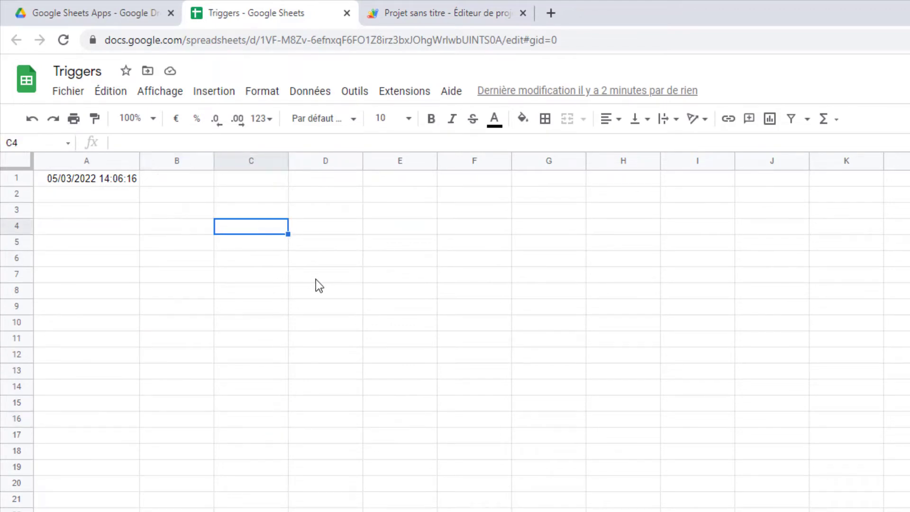
{"action": "type", "text": "email"}
{"action": "key", "text": "Tab"}
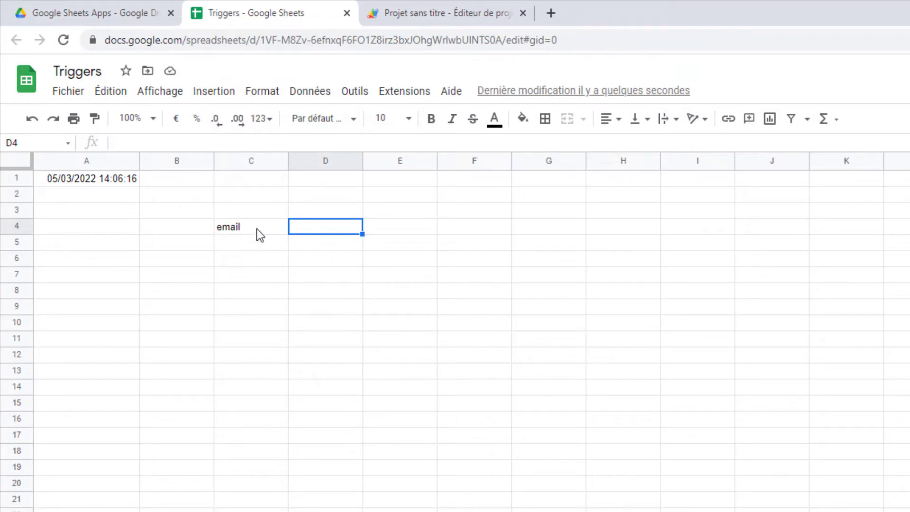
Put borders on all sides of C4:D4 with a chosen line style.
{"action": "left_click_drag", "start_coordinate": [257, 229], "coordinate": [312, 222]}
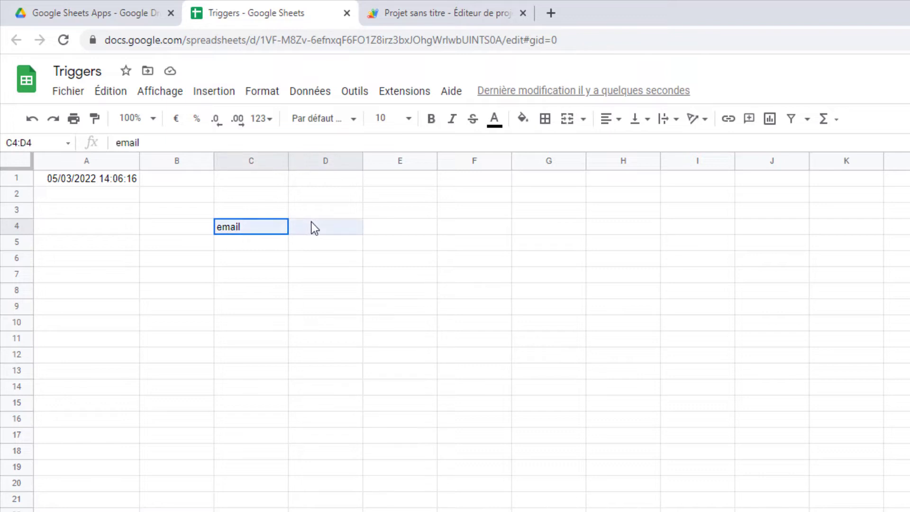
{"action": "left_click", "coordinate": [553, 126]}
{"action": "left_click", "coordinate": [660, 171]}
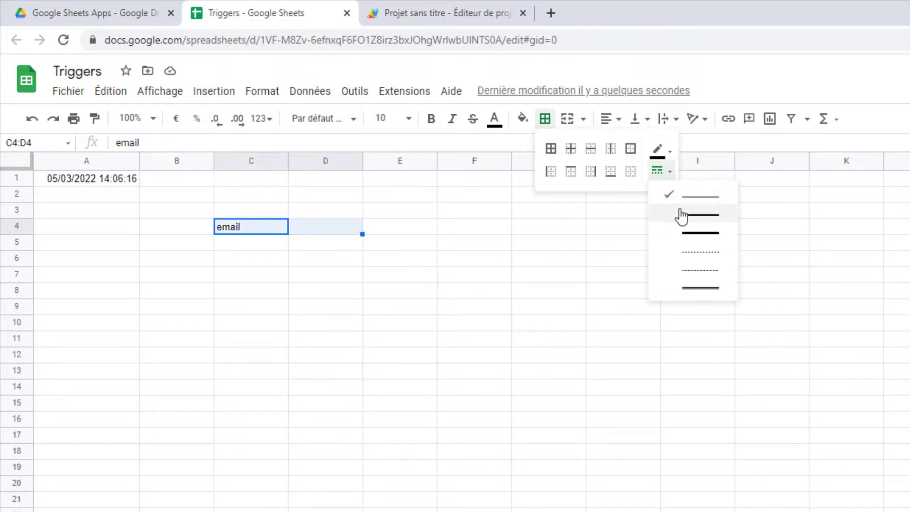
{"action": "left_click", "coordinate": [680, 216]}
{"action": "left_click", "coordinate": [548, 151]}
{"action": "left_click", "coordinate": [359, 340]}
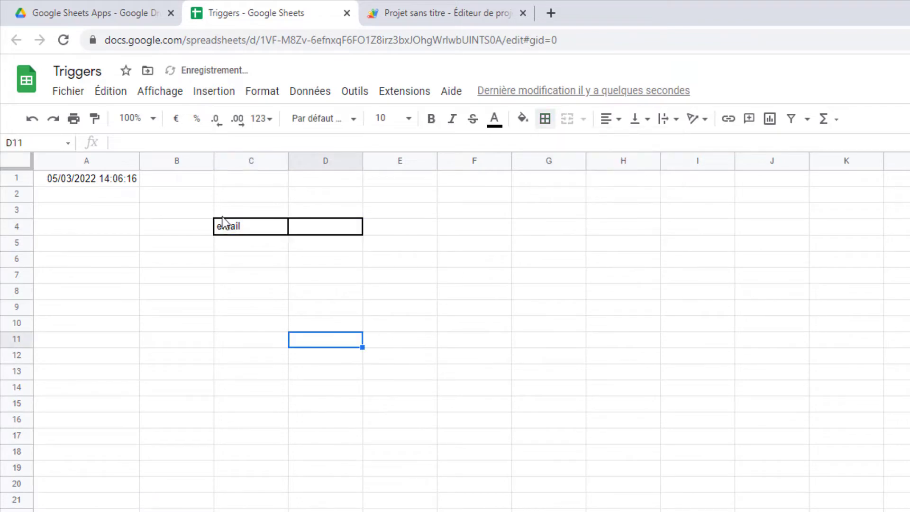
Set the font size of C4:D4 to 12.
{"action": "left_click", "coordinate": [239, 230]}
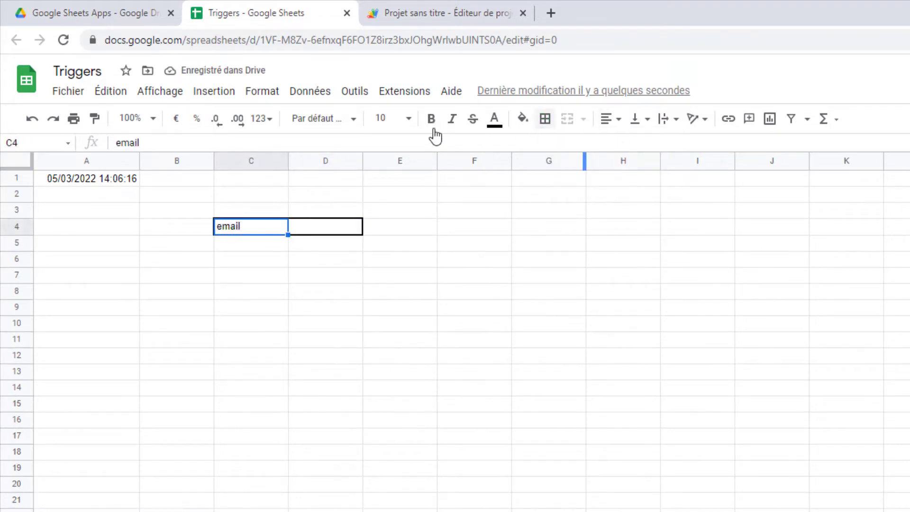
{"action": "left_click_drag", "start_coordinate": [258, 233], "coordinate": [321, 236]}
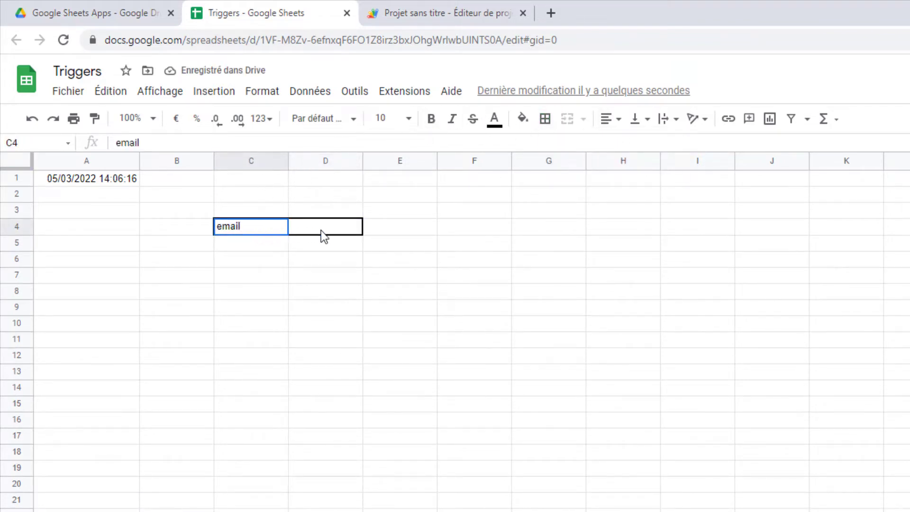
{"action": "left_click", "coordinate": [408, 124]}
{"action": "left_click", "coordinate": [383, 293]}
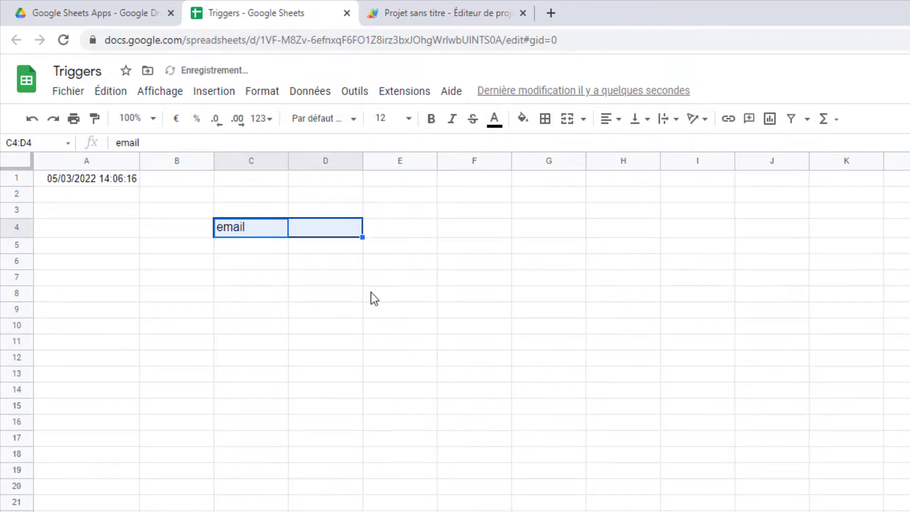
Make row 4 taller, widen column D, and centre C4:D4 vertically.
{"action": "left_click_drag", "start_coordinate": [14, 248], "coordinate": [16, 254]}
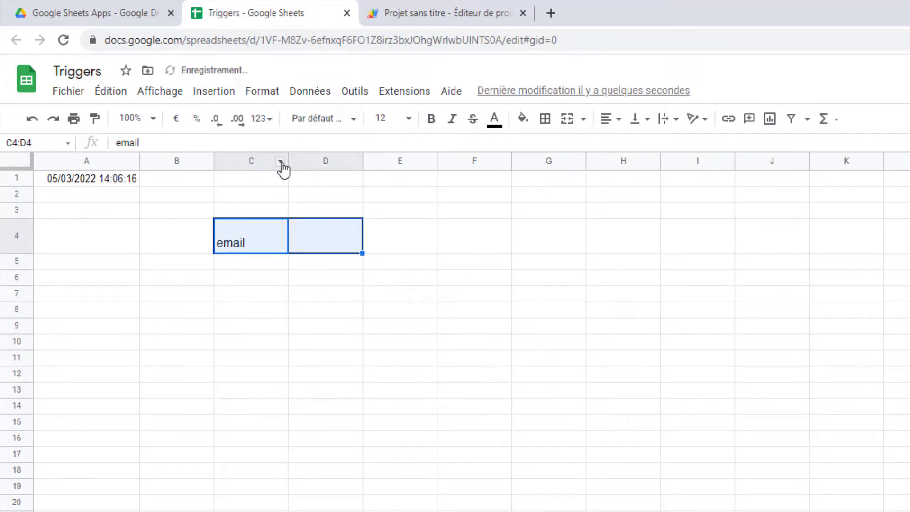
{"action": "left_click", "coordinate": [325, 161]}
{"action": "left_click_drag", "start_coordinate": [362, 162], "coordinate": [440, 162]}
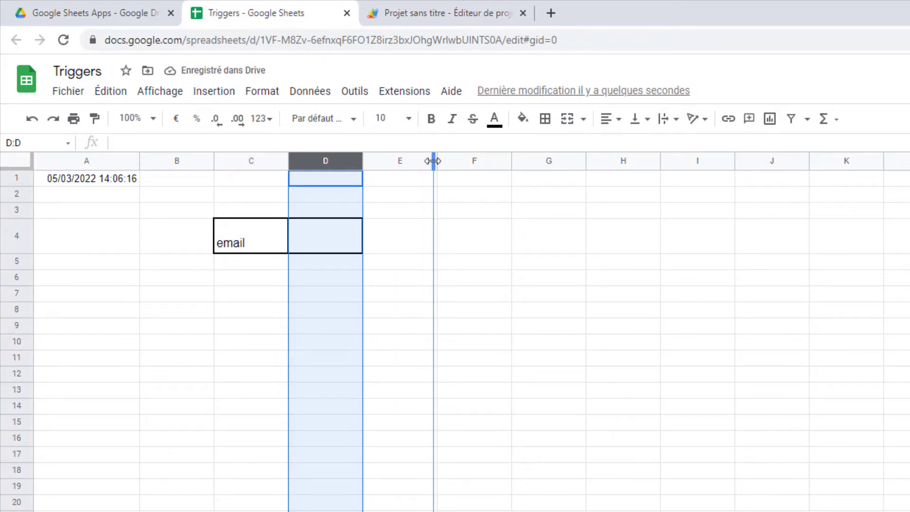
{"action": "left_click_drag", "start_coordinate": [270, 246], "coordinate": [380, 240]}
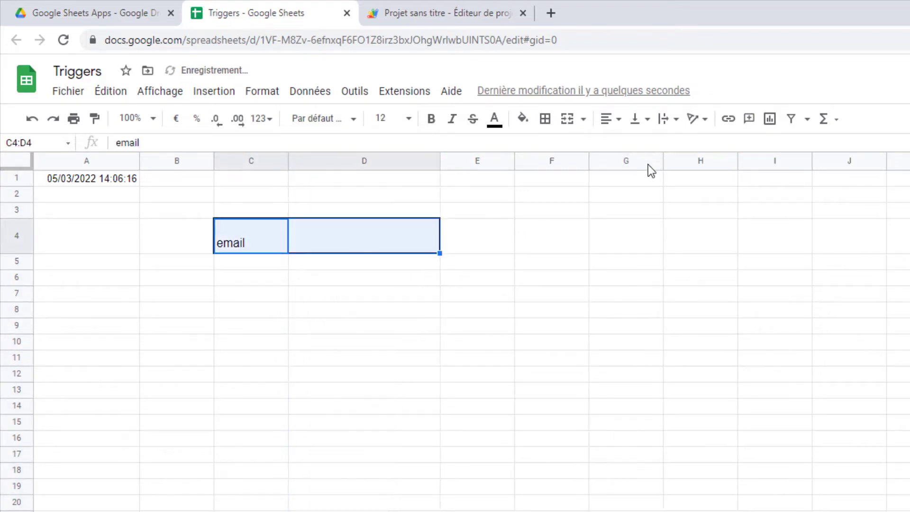
{"action": "left_click", "coordinate": [609, 118]}
{"action": "left_click", "coordinate": [636, 119]}
{"action": "left_click", "coordinate": [654, 145]}
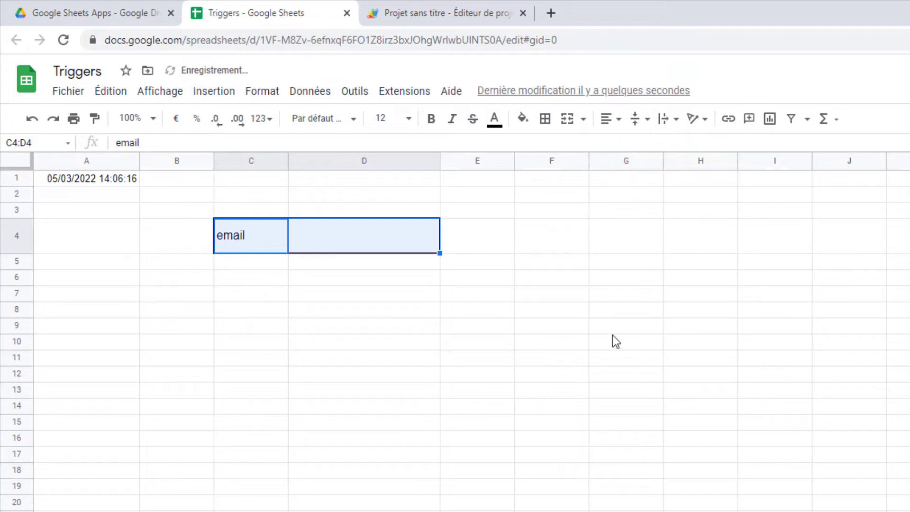
{"action": "left_click", "coordinate": [356, 324]}
Enter a test e-mail address in D4 and centre it horizontally.
{"action": "left_click", "coordinate": [361, 244]}
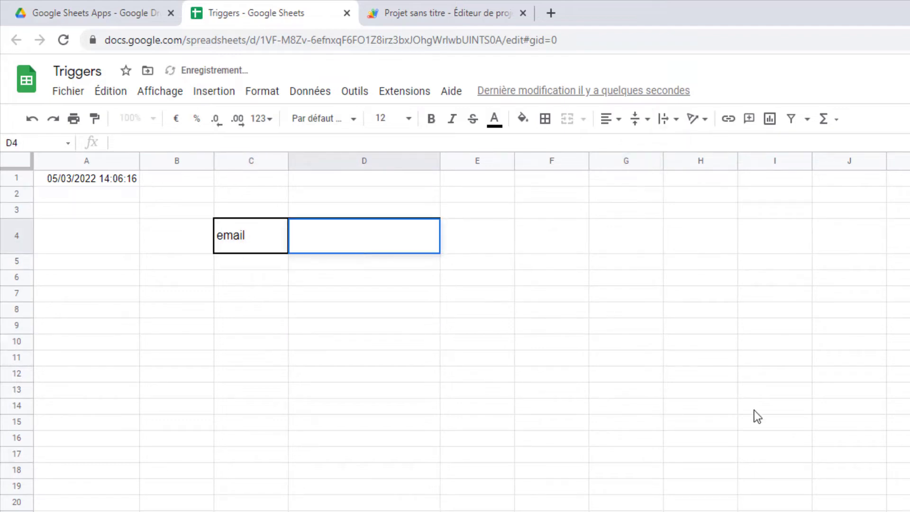
{"action": "key", "text": "Return"}
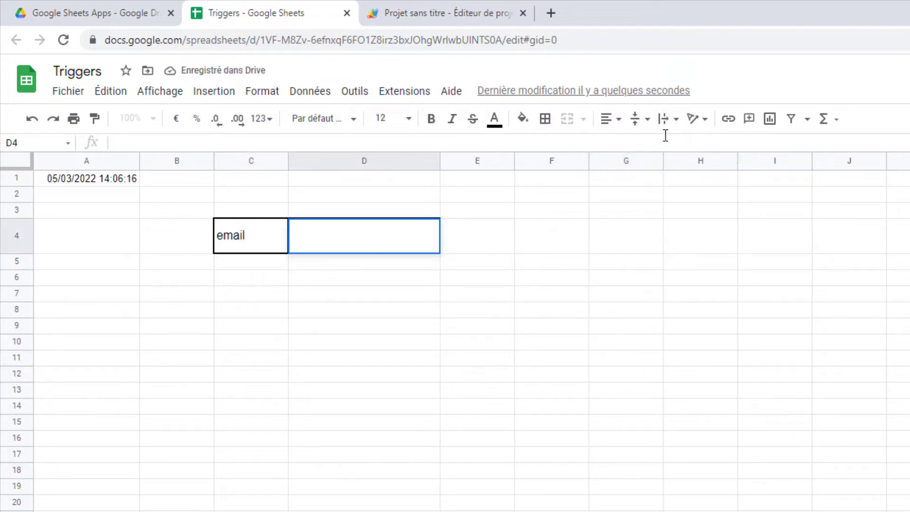
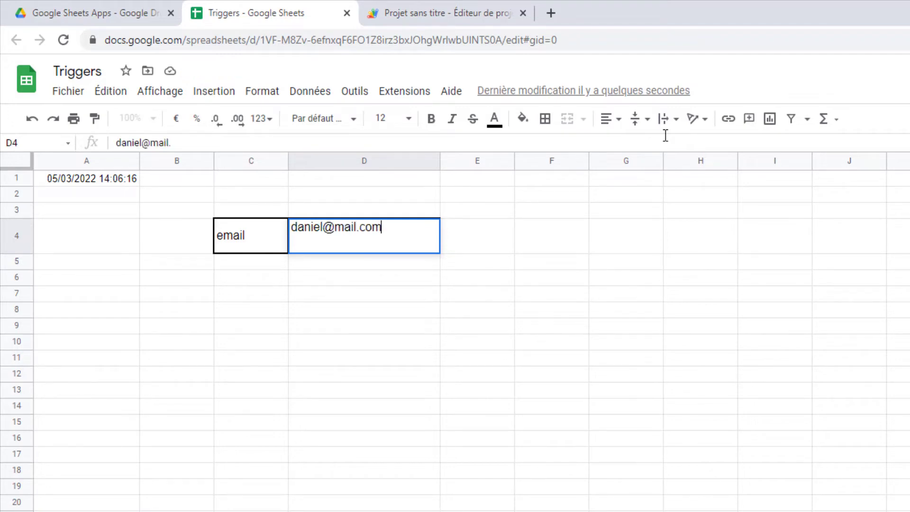
{"action": "left_click", "coordinate": [524, 308]}
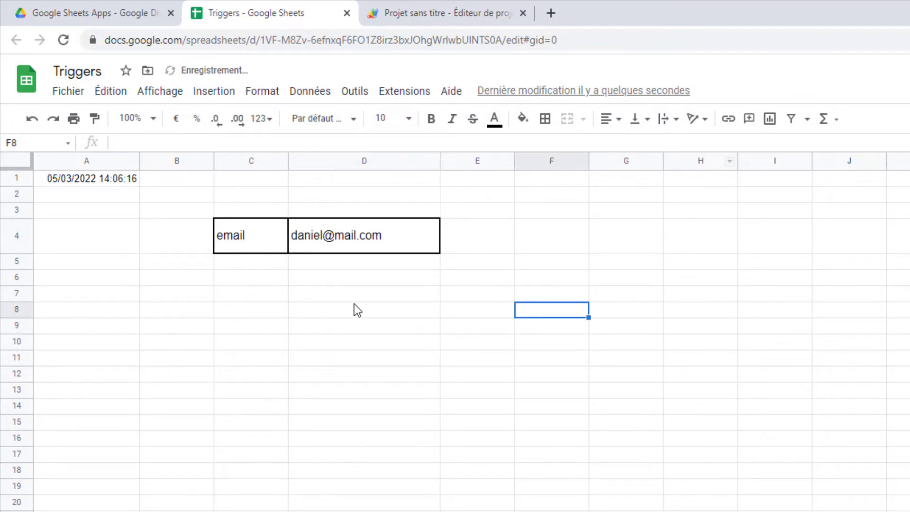
{"action": "left_click", "coordinate": [393, 236]}
{"action": "left_click", "coordinate": [604, 120]}
{"action": "left_click", "coordinate": [632, 147]}
{"action": "left_click", "coordinate": [626, 310]}
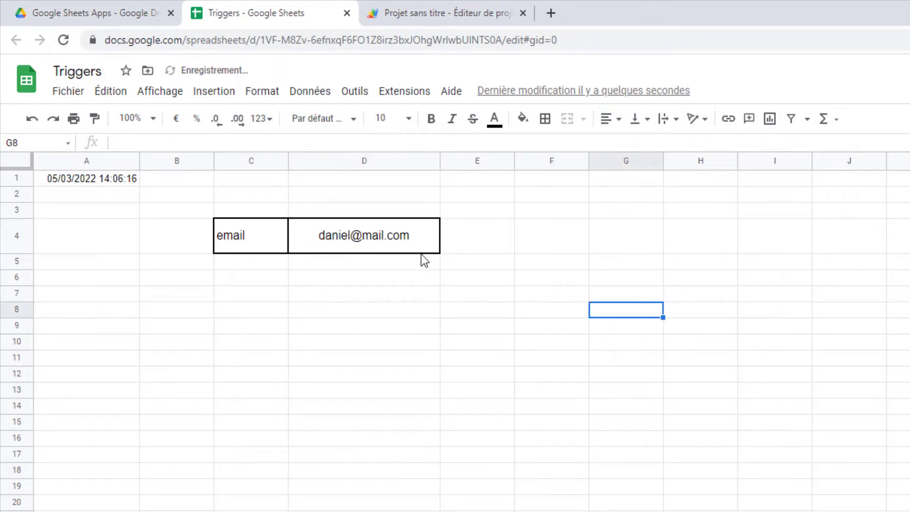
Delete the domain ending from the e-mail in D4 so it becomes invalid.
{"action": "left_click", "coordinate": [412, 238]}
{"action": "double_click", "coordinate": [410, 237]}
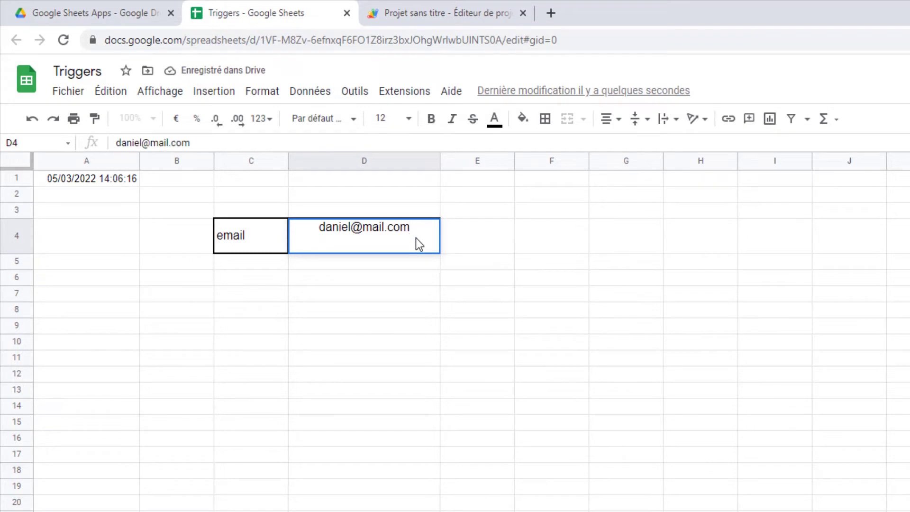
{"action": "key", "text": "BackSpace"}
{"action": "key", "text": "BackSpace"}
{"action": "key", "text": "BackSpace"}
{"action": "key", "text": "BackSpace"}
{"action": "left_click", "coordinate": [477, 342]}
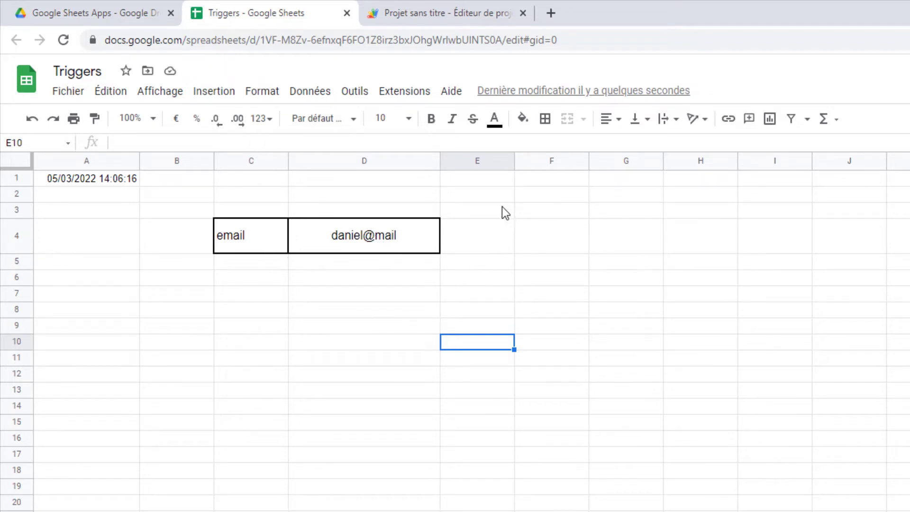
{"action": "left_click", "coordinate": [250, 236]}
Bold the email label in C4 and paste the onEdit validation function into Code.gs.
{"action": "left_click", "coordinate": [431, 118]}
{"action": "left_click", "coordinate": [431, 12]}
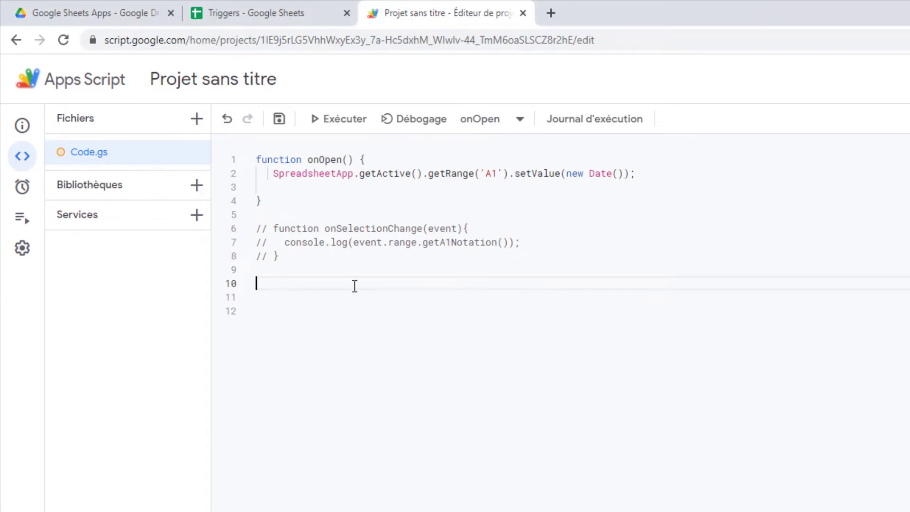
{"action": "type", "text": "function onEdit(data){   if(data.range.getSheet().getName() =='Feuille 1' &&  data.range.getA1Notation() == 'C4'){     let isValid = emailValidation(data.range.getValue());       if(isValid){         data.range.setBackground('white');       }else{         data.range.setBackground('pink');       }   } }"}
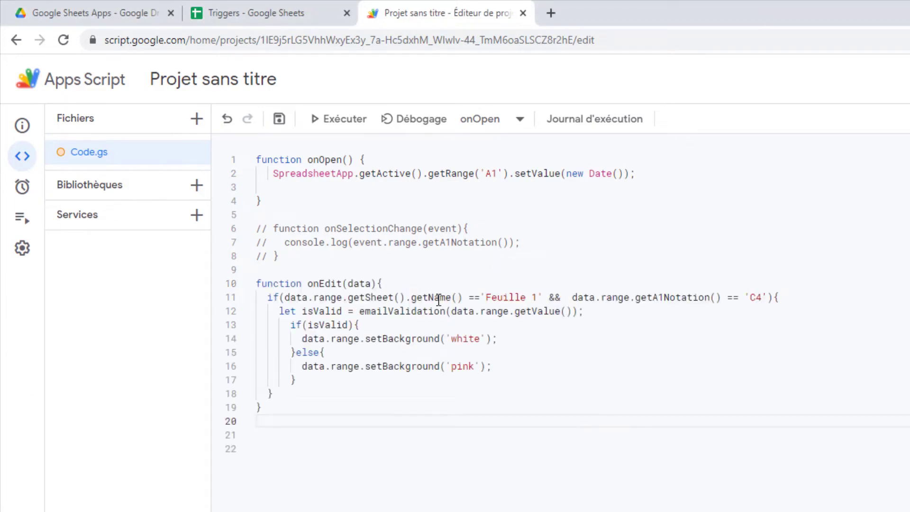
Add blank lines after the onEdit header, the if condition and the isValid line.
{"action": "left_click", "coordinate": [417, 280]}
{"action": "key", "text": "Return"}
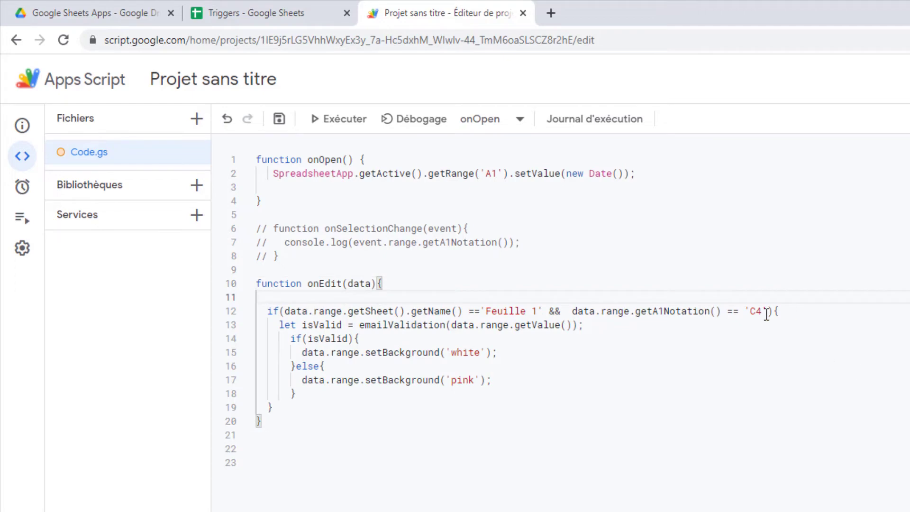
{"action": "left_click", "coordinate": [793, 311]}
{"action": "key", "text": "Return"}
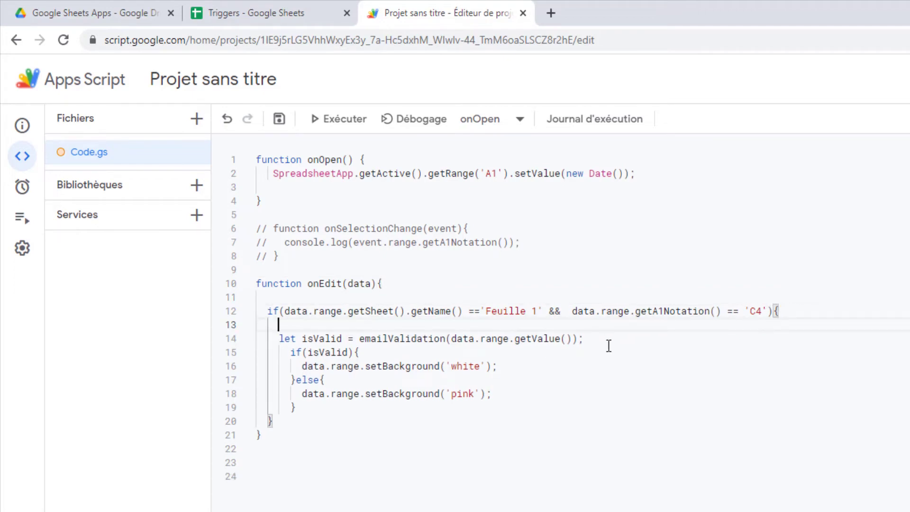
{"action": "left_click", "coordinate": [609, 339]}
{"action": "key", "text": "Return"}
{"action": "left_click", "coordinate": [560, 435]}
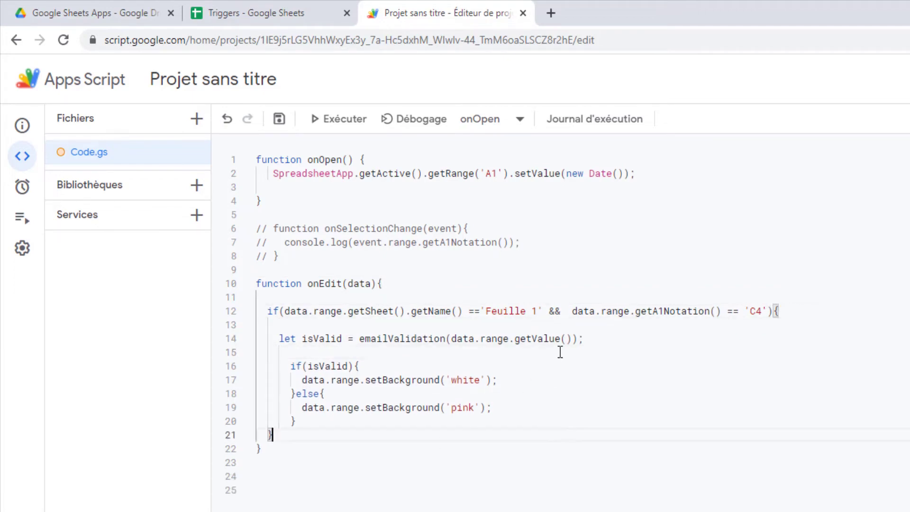
{"action": "double_click", "coordinate": [359, 283]}
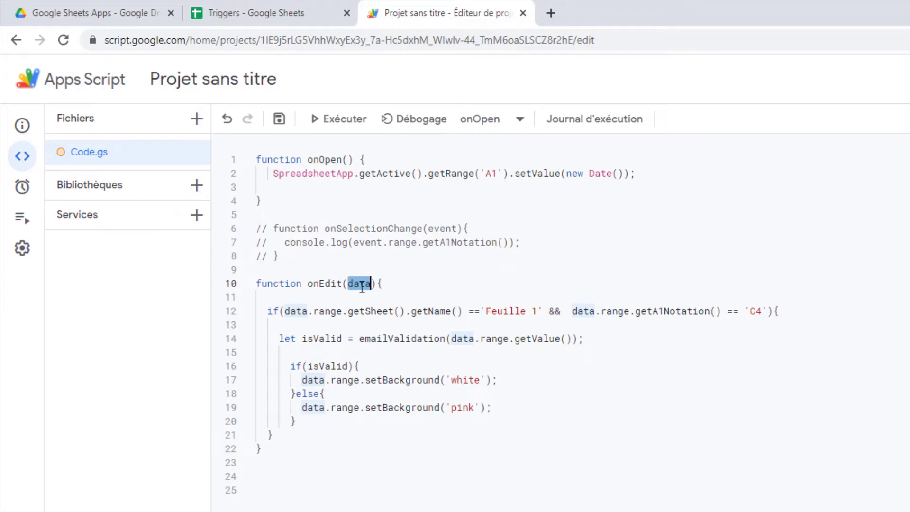
{"action": "double_click", "coordinate": [331, 312]}
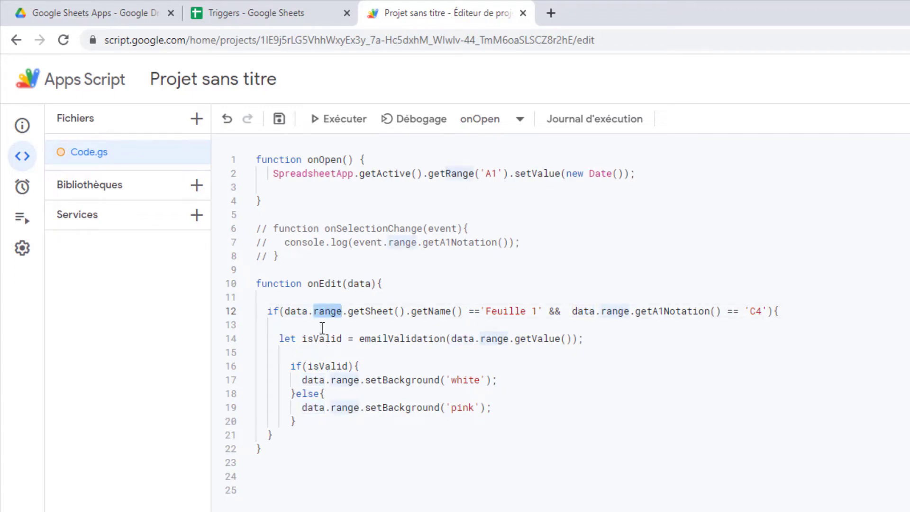
{"action": "left_click", "coordinate": [372, 319]}
{"action": "double_click", "coordinate": [374, 316]}
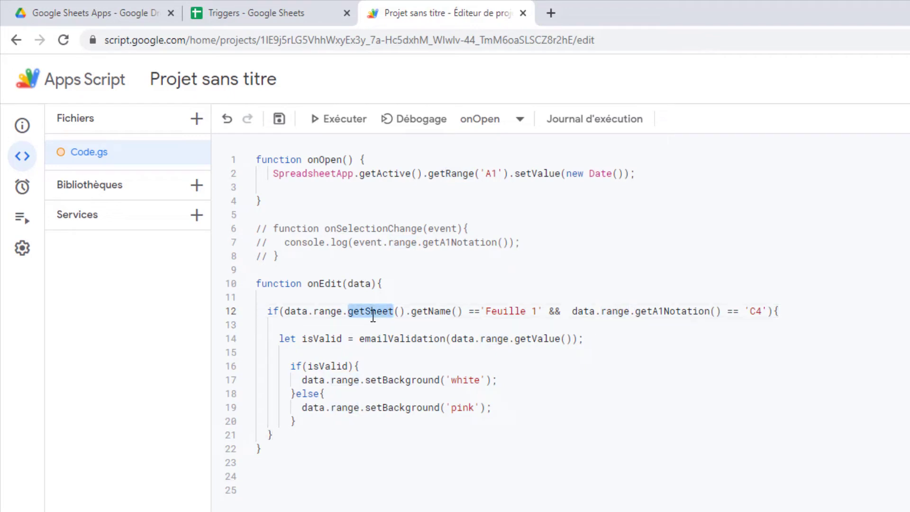
{"action": "left_click_drag", "start_coordinate": [463, 311], "coordinate": [347, 312]}
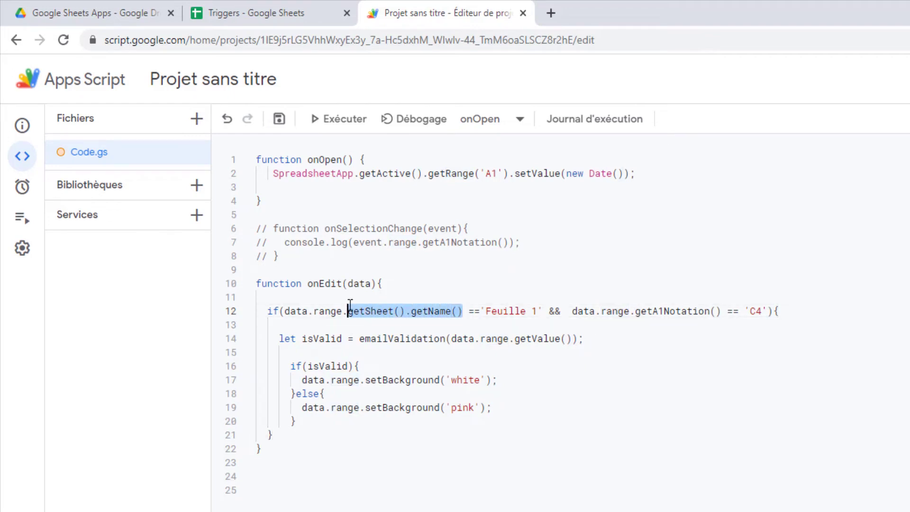
{"action": "left_click", "coordinate": [280, 8]}
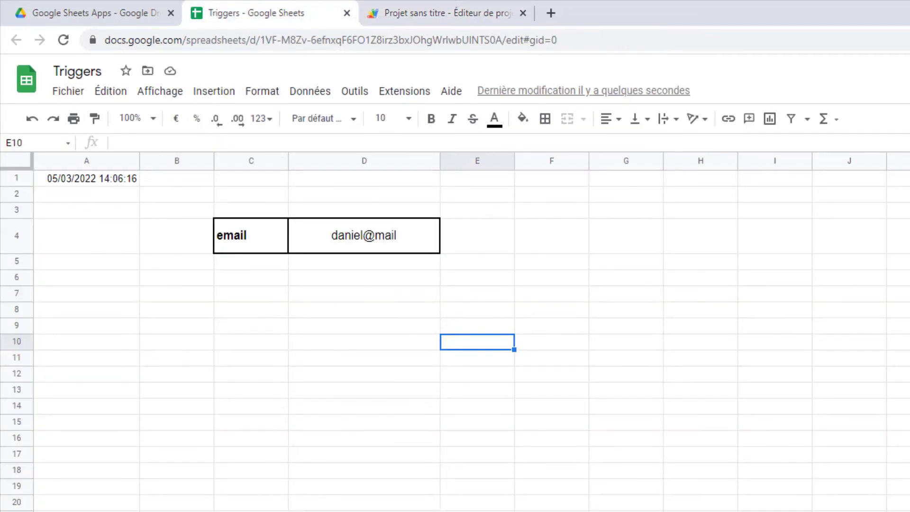
{"action": "left_click", "coordinate": [446, 8]}
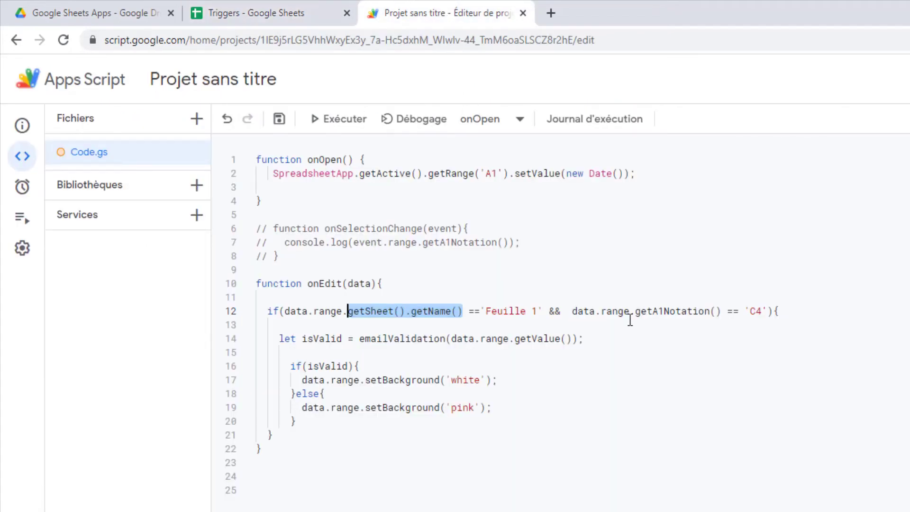
{"action": "double_click", "coordinate": [677, 311]}
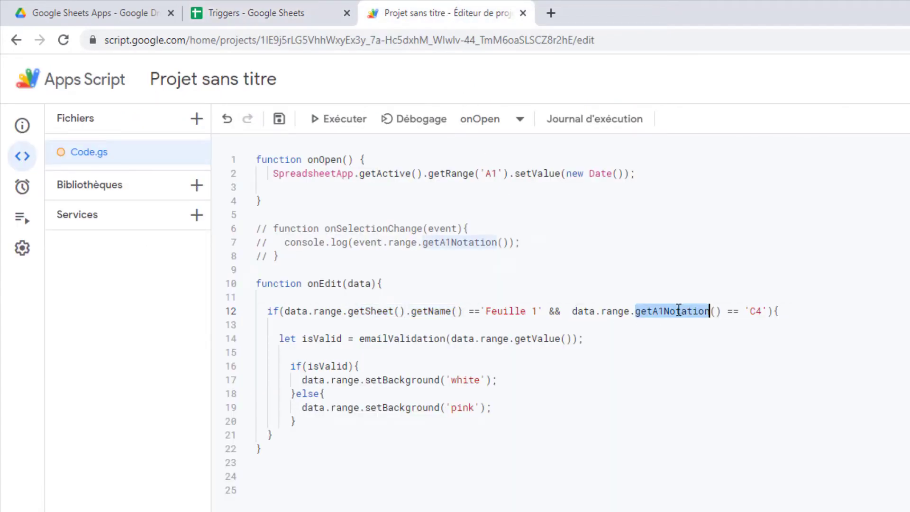
{"action": "left_click", "coordinate": [756, 312]}
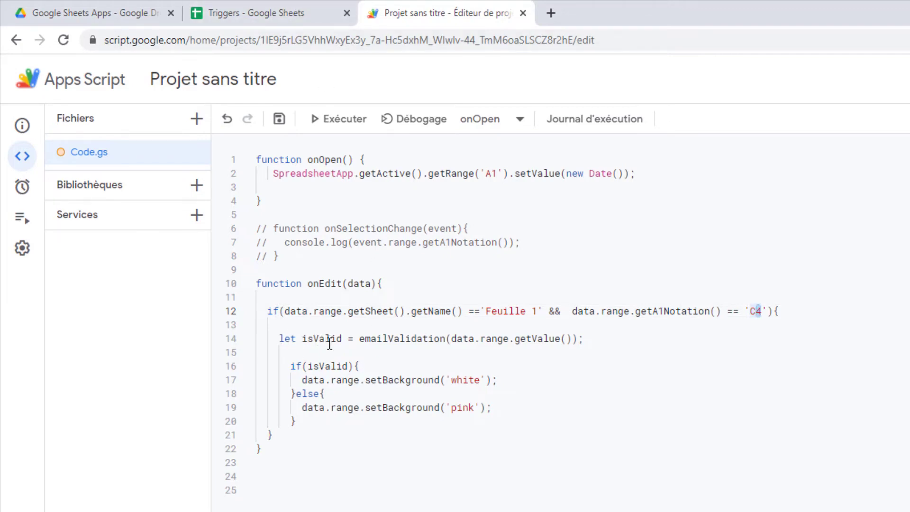
{"action": "left_click", "coordinate": [436, 361]}
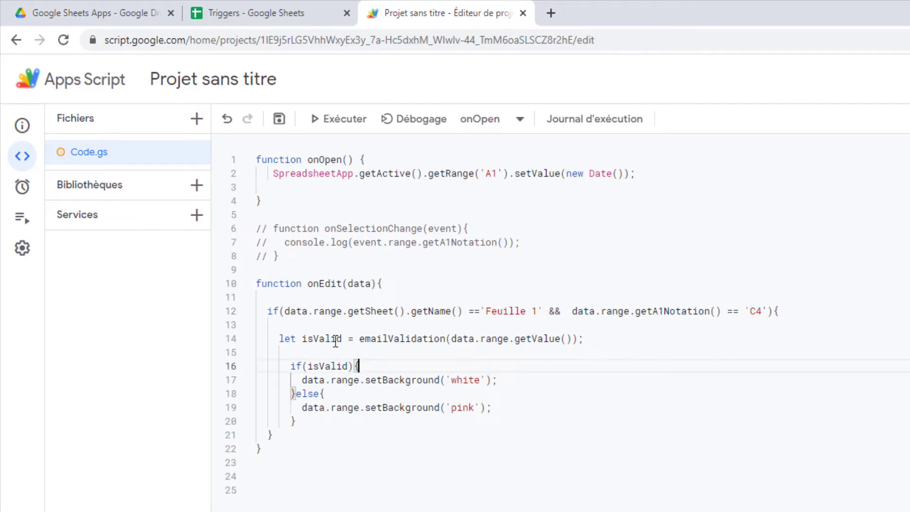
{"action": "double_click", "coordinate": [395, 340]}
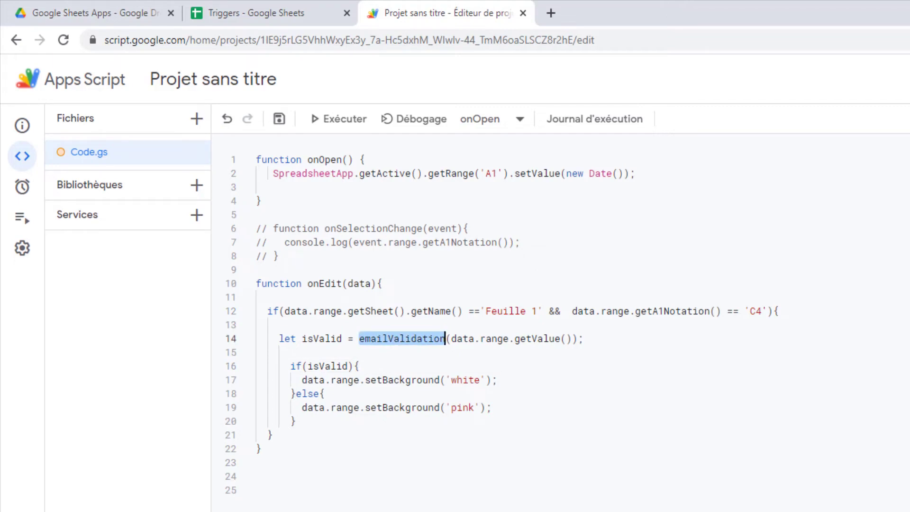
{"action": "left_click", "coordinate": [171, 316]}
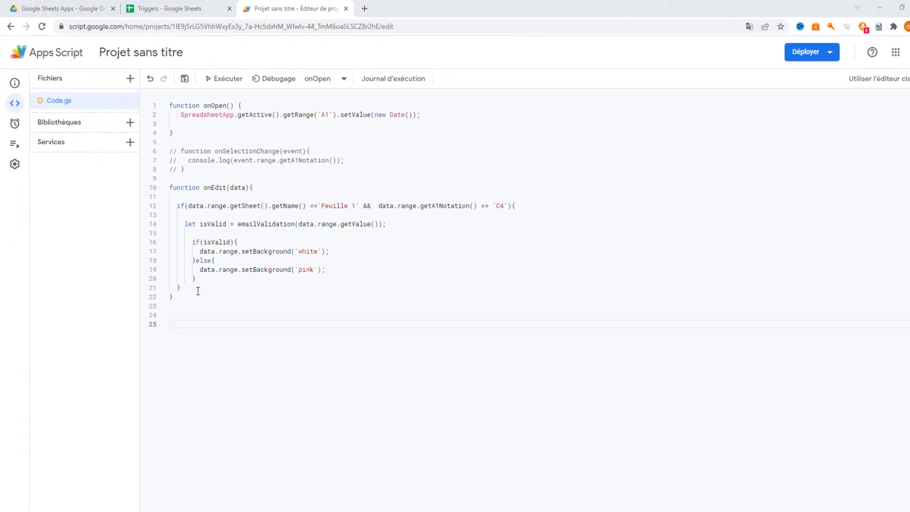
Paste the emailValidation function and trace its name, call in onEdit, and email parameter.
{"action": "type", "text": "function emailValidation(email){    let mailformat = /^\\w+([\\.-]?\\w+)*@\\w+([\\.-]?\\w+)*(\\.\\w{2,3})+$/;   if(email.match(mailformat)){    return true;   }else{     return false;   }  }"}
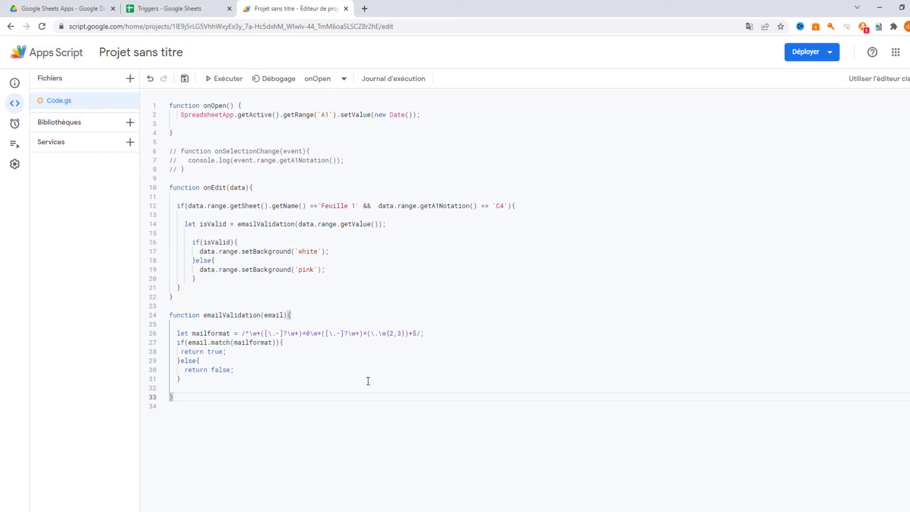
{"action": "double_click", "coordinate": [225, 315]}
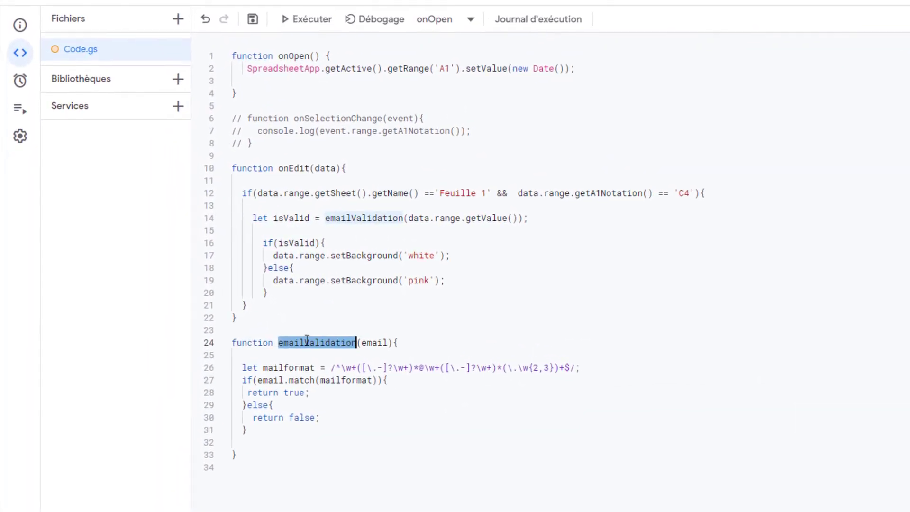
{"action": "double_click", "coordinate": [368, 220]}
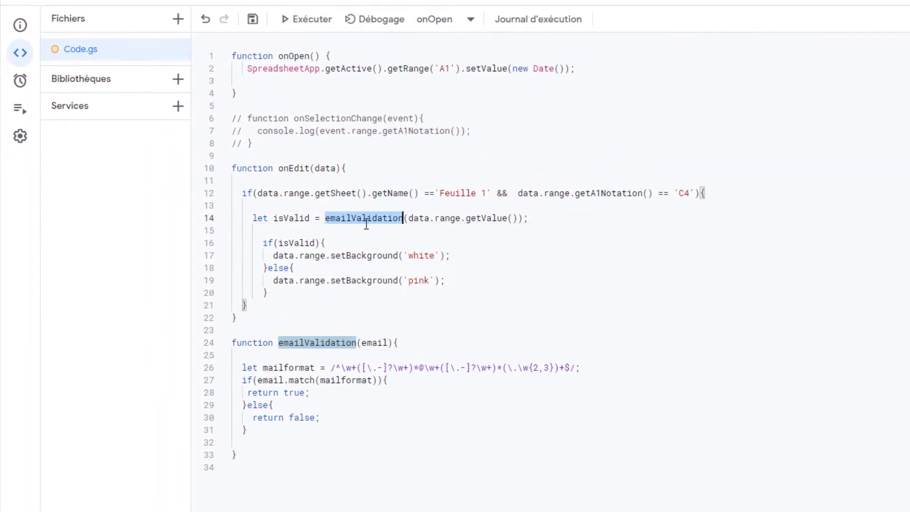
{"action": "double_click", "coordinate": [380, 343]}
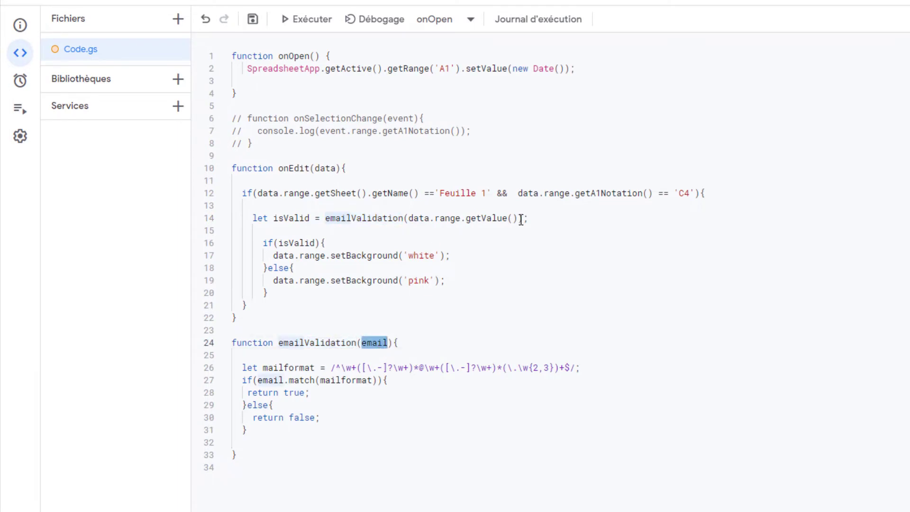
{"action": "left_click", "coordinate": [324, 7]}
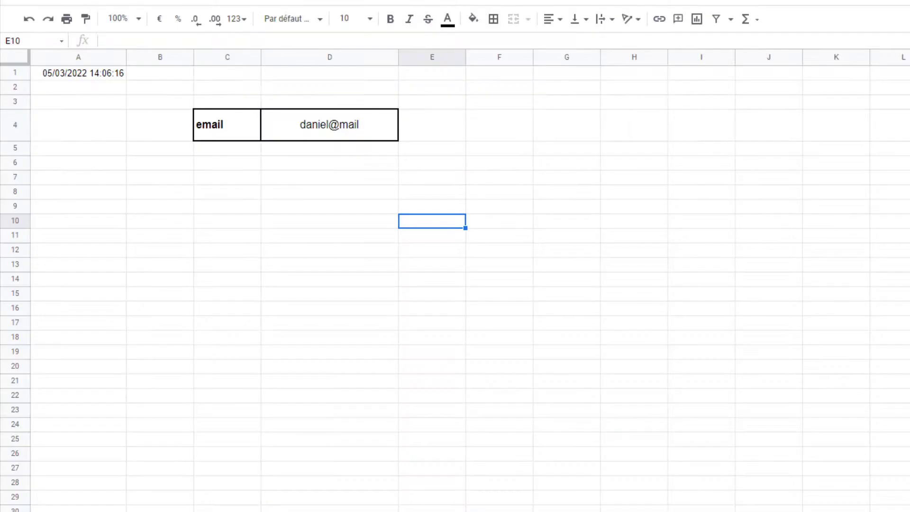
{"action": "left_click", "coordinate": [314, 120]}
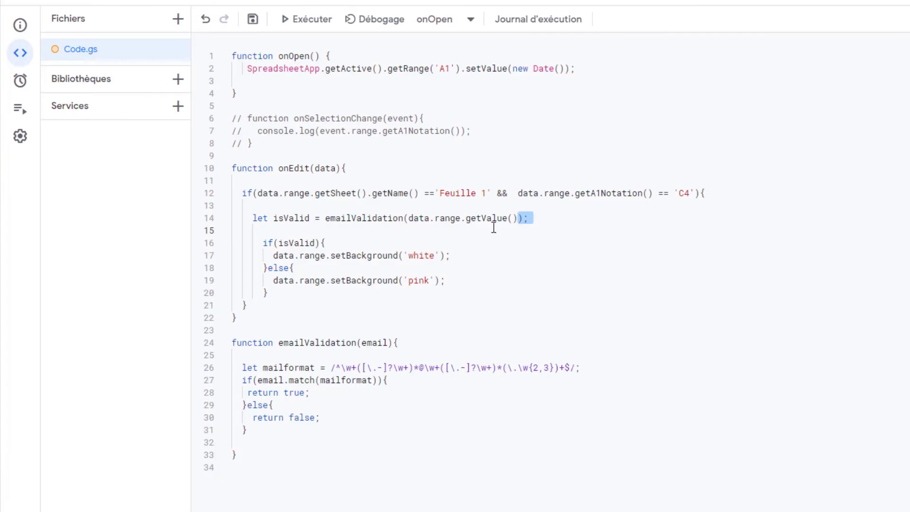
Review the mailformat regex pattern and the email.match call in emailValidation.
{"action": "left_click", "coordinate": [334, 345]}
{"action": "double_click", "coordinate": [375, 342]}
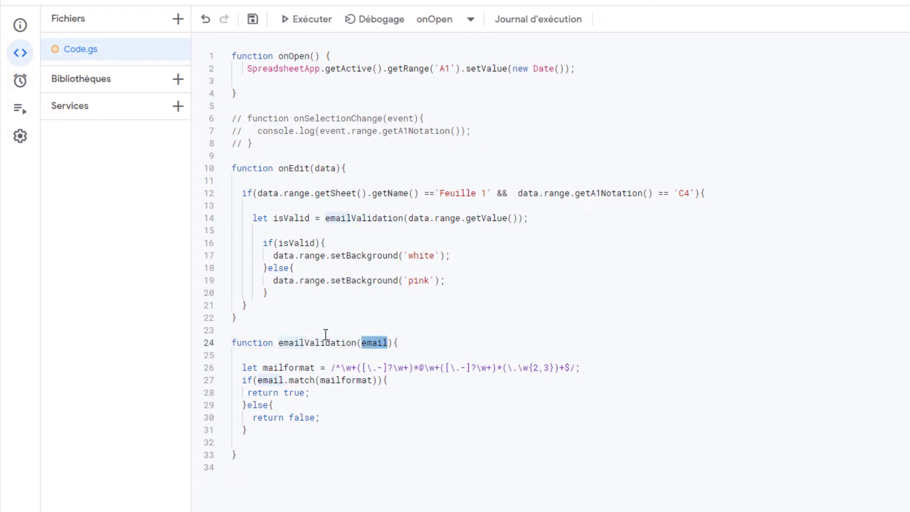
{"action": "double_click", "coordinate": [280, 367]}
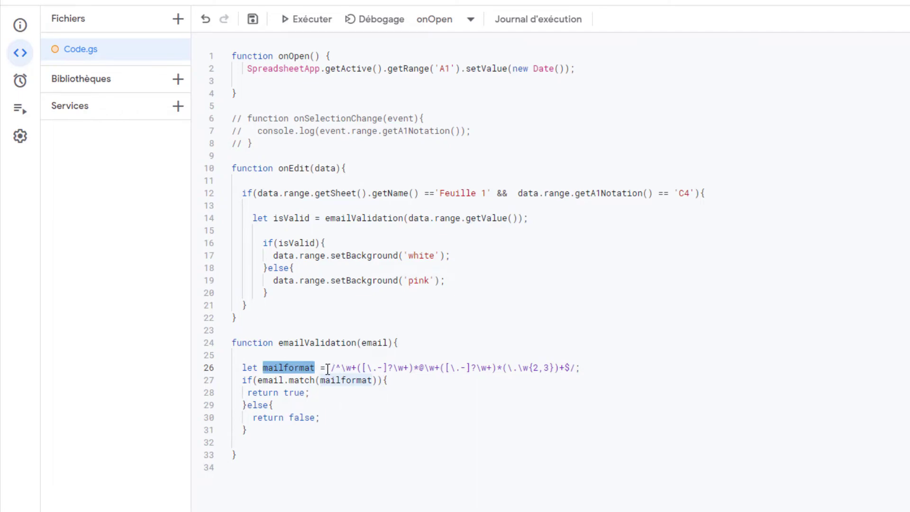
{"action": "left_click_drag", "start_coordinate": [331, 368], "coordinate": [576, 368]}
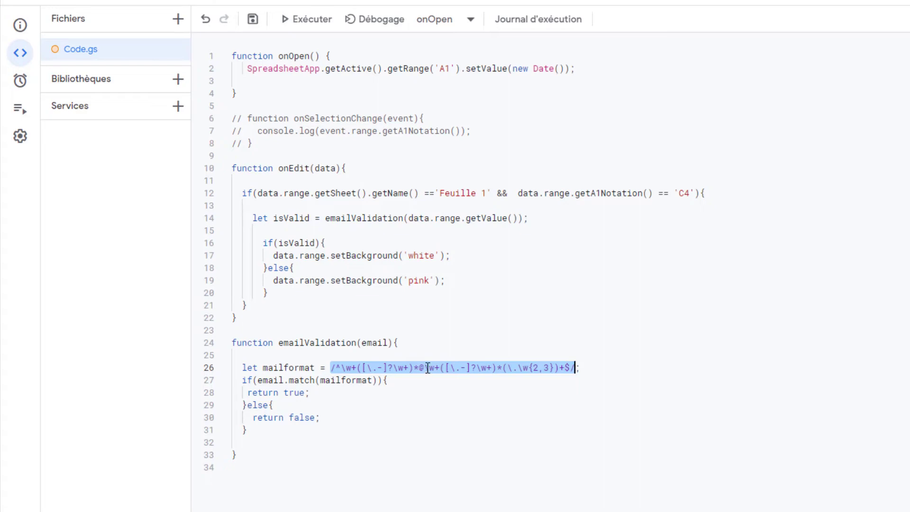
{"action": "left_click", "coordinate": [464, 418]}
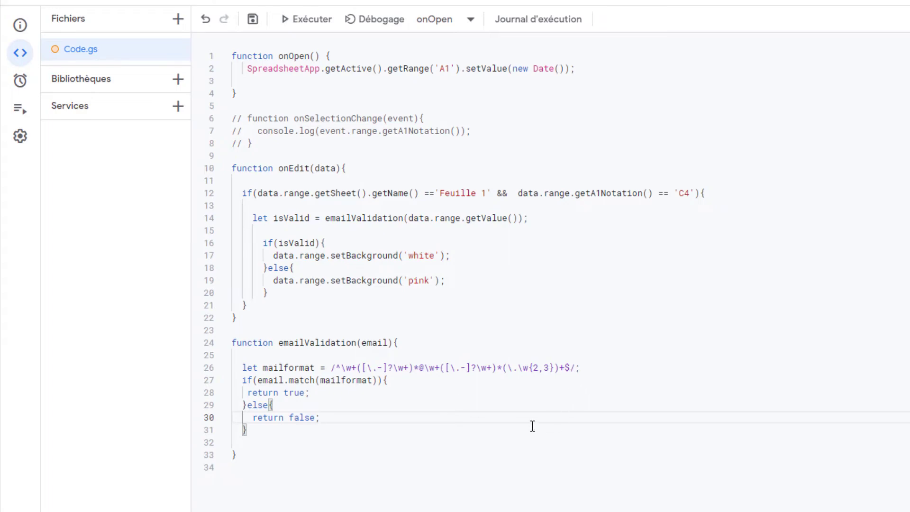
{"action": "left_click_drag", "start_coordinate": [590, 370], "coordinate": [330, 368]}
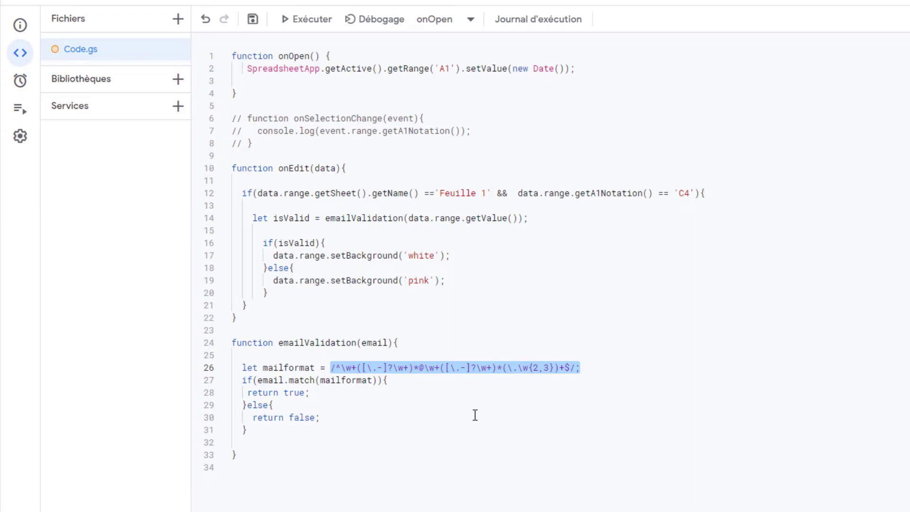
{"action": "double_click", "coordinate": [279, 381]}
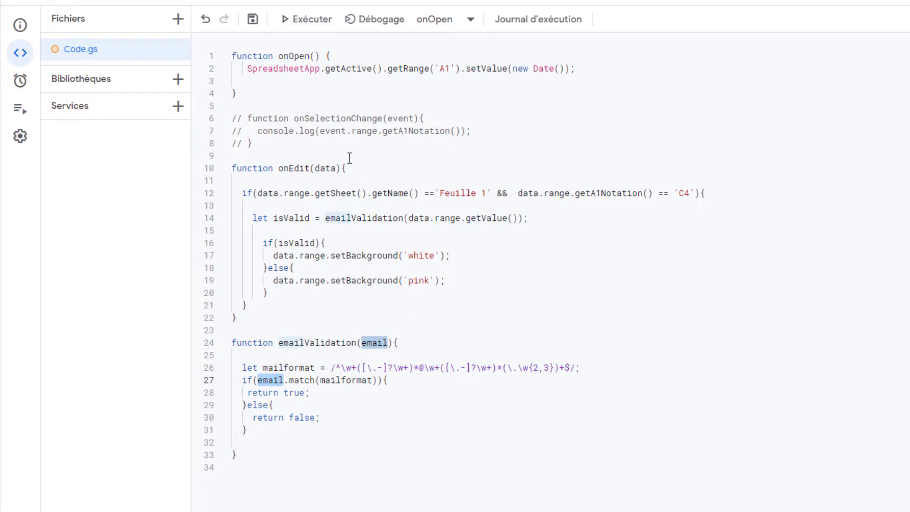
{"action": "double_click", "coordinate": [312, 381]}
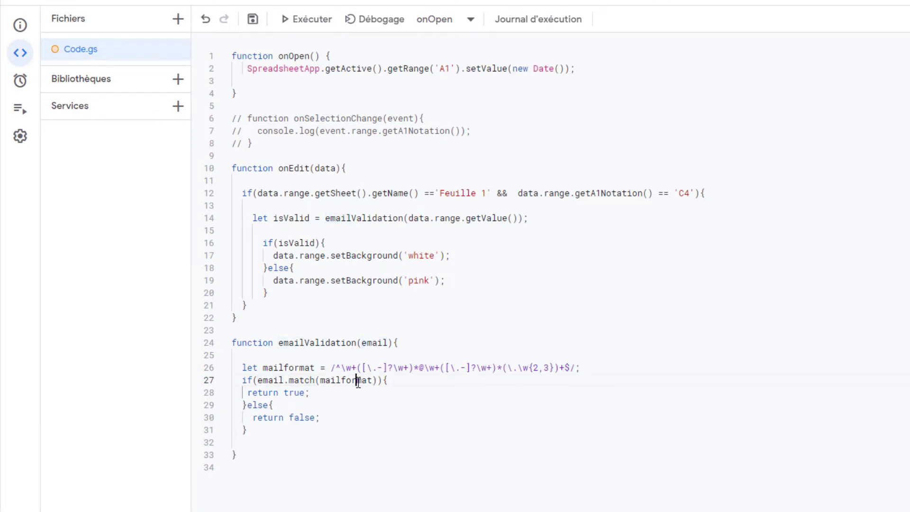
{"action": "double_click", "coordinate": [357, 380]}
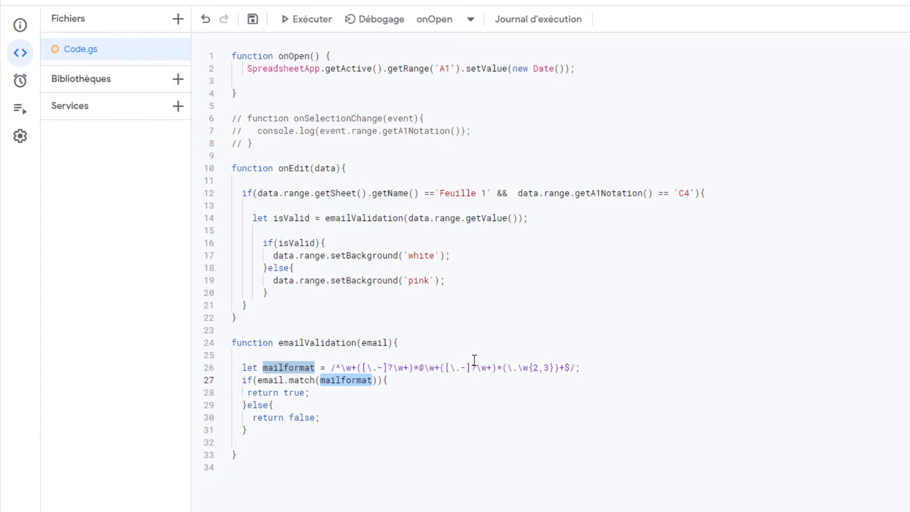
{"action": "left_click_drag", "start_coordinate": [582, 368], "coordinate": [342, 380]}
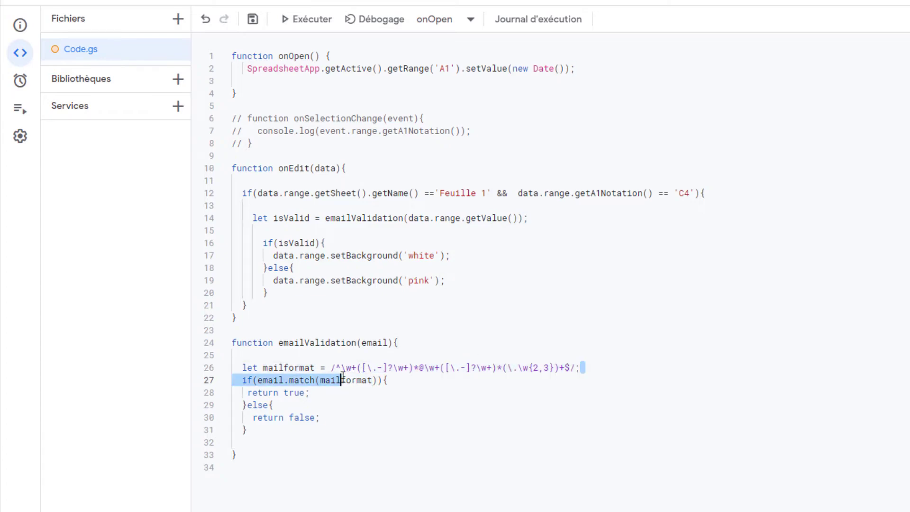
{"action": "left_click", "coordinate": [431, 417]}
Review the true/false returns and how isValid sets C4's background white or pink.
{"action": "left_click", "coordinate": [247, 393]}
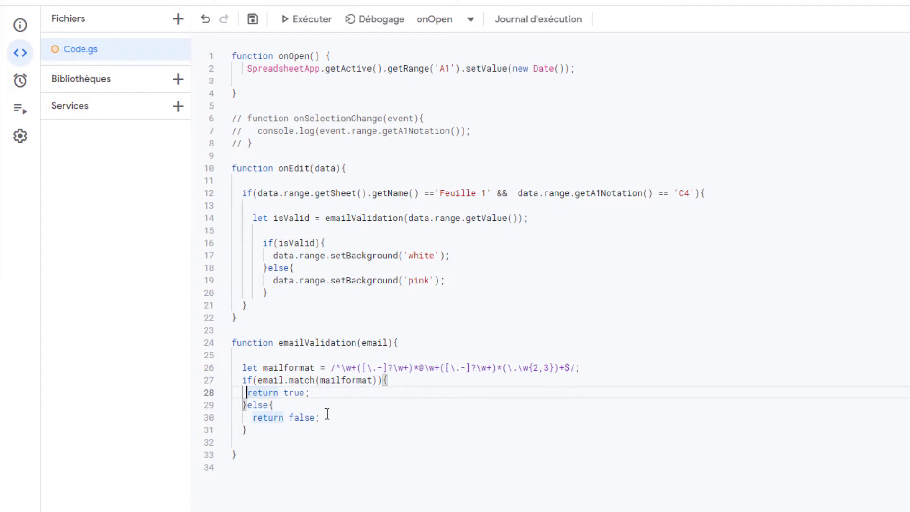
{"action": "double_click", "coordinate": [297, 393]}
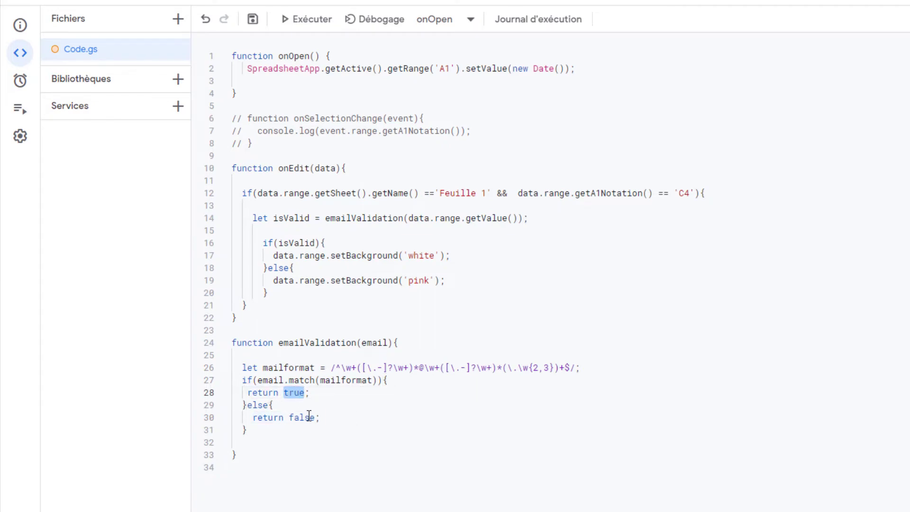
{"action": "double_click", "coordinate": [303, 417]}
{"action": "left_click", "coordinate": [400, 430]}
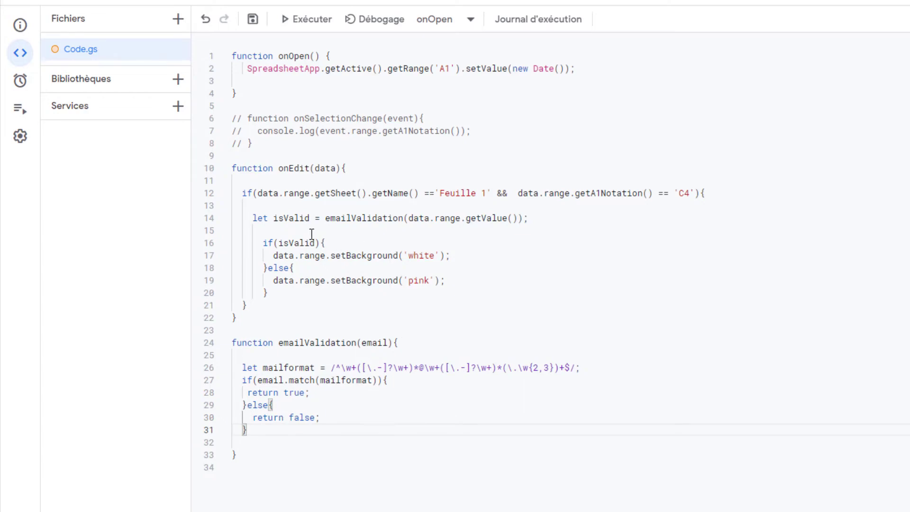
{"action": "double_click", "coordinate": [302, 218]}
{"action": "double_click", "coordinate": [292, 243]}
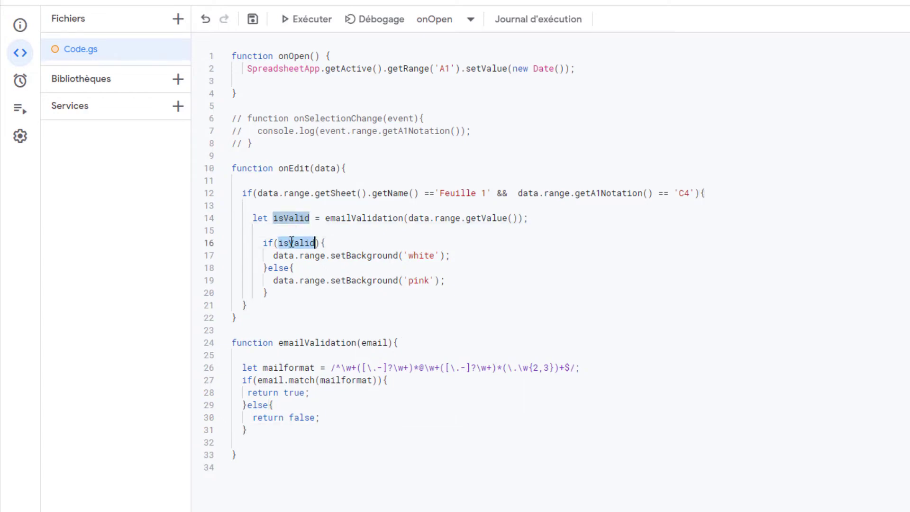
{"action": "mouse_move", "coordinate": [273, 256]}
{"action": "left_mouse_down"}
{"action": "mouse_move", "coordinate": [368, 267]}
{"action": "mouse_move", "coordinate": [466, 258]}
{"action": "left_mouse_up"}
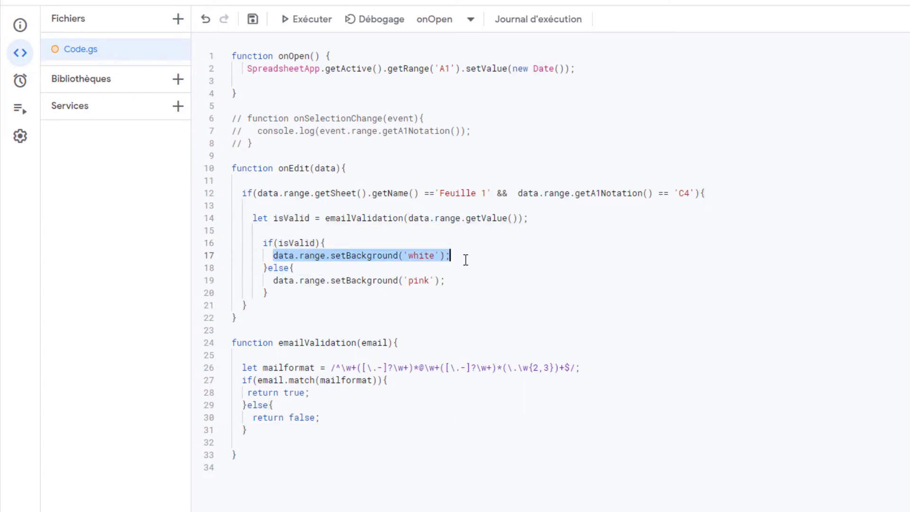
{"action": "left_click", "coordinate": [301, 268]}
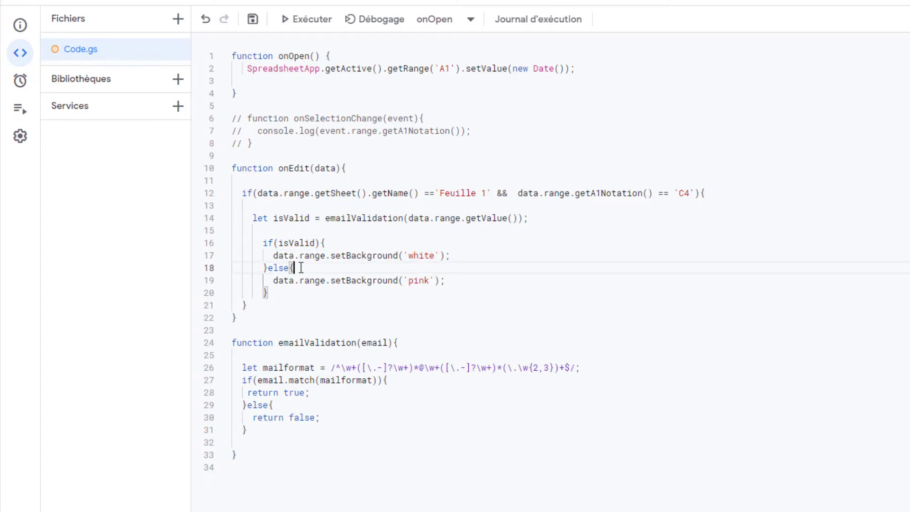
{"action": "double_click", "coordinate": [418, 281]}
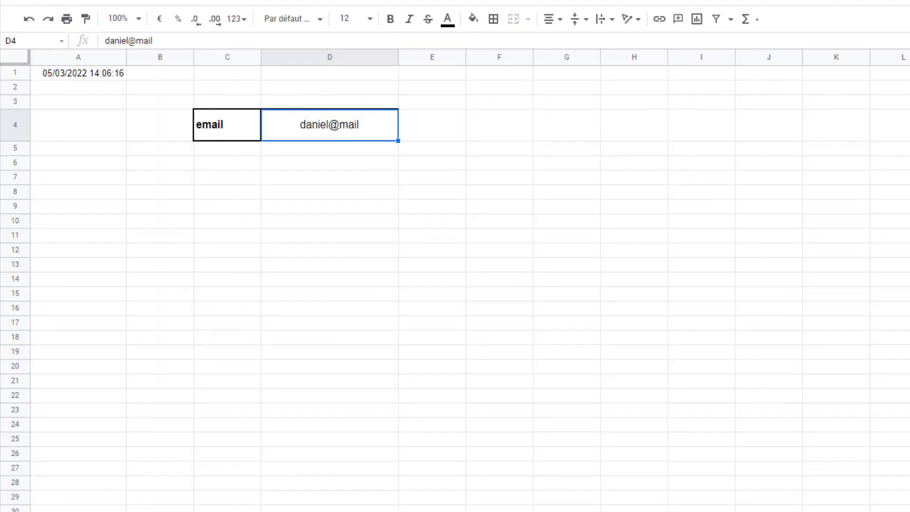
Test D4 by adding '.com' to the address, then removing it, checking the background each time.
{"action": "left_click", "coordinate": [368, 148]}
{"action": "left_click", "coordinate": [355, 129]}
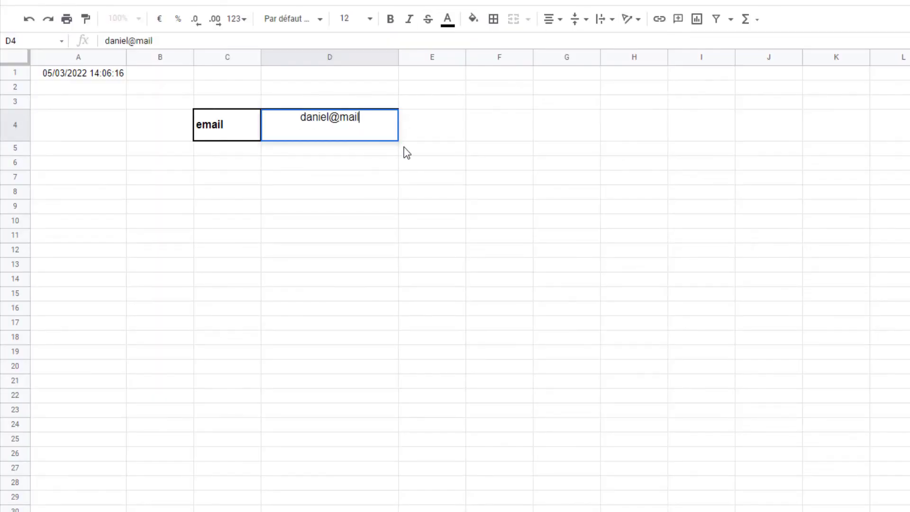
{"action": "type", "text": ".com"}
{"action": "key", "text": "Return"}
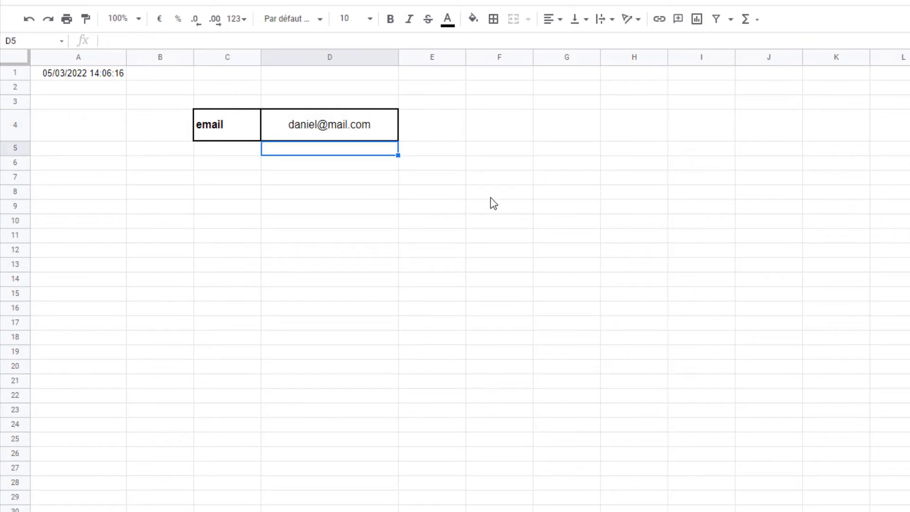
{"action": "left_click", "coordinate": [481, 212]}
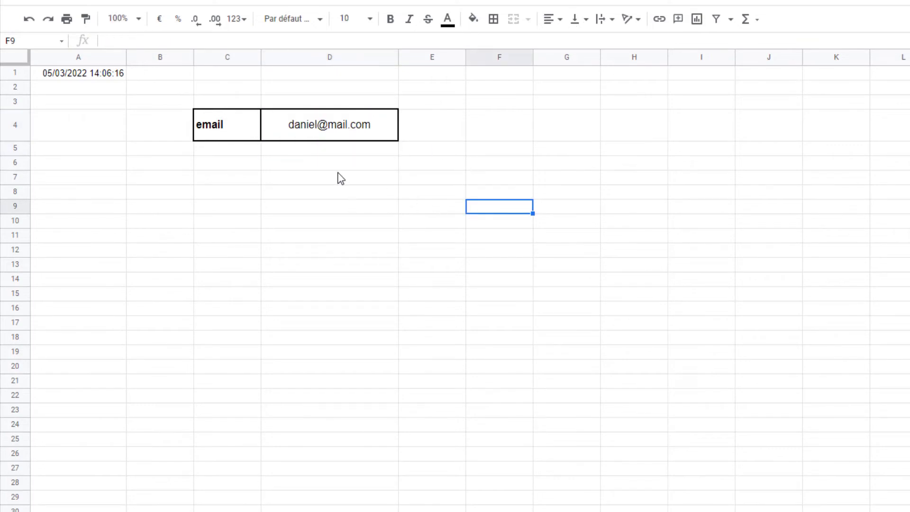
{"action": "double_click", "coordinate": [379, 135]}
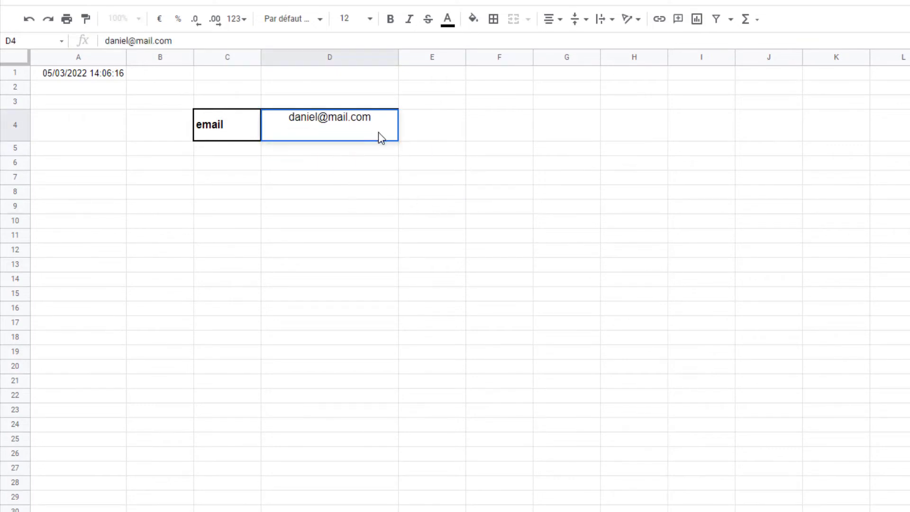
{"action": "key", "text": "BackSpace"}
{"action": "key", "text": "BackSpace"}
{"action": "key", "text": "BackSpace"}
{"action": "key", "text": "BackSpace"}
{"action": "key", "text": "Return"}
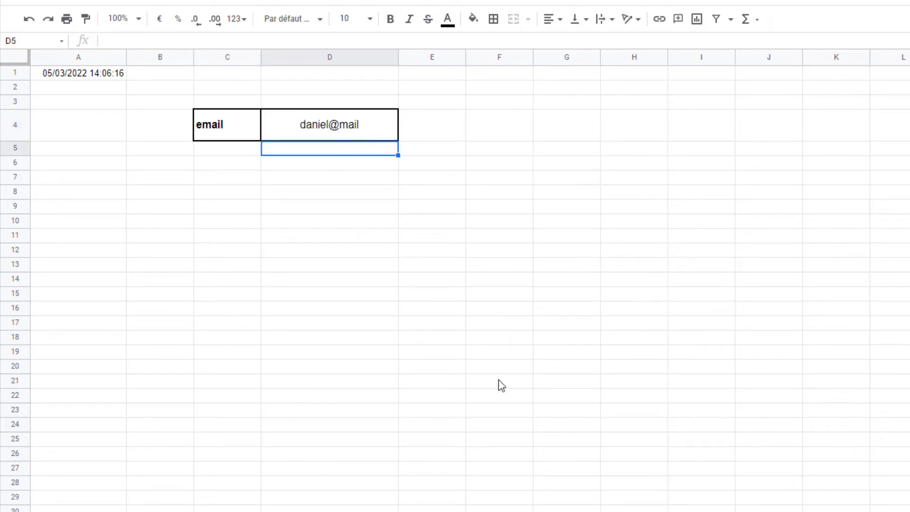
{"action": "left_click", "coordinate": [497, 382]}
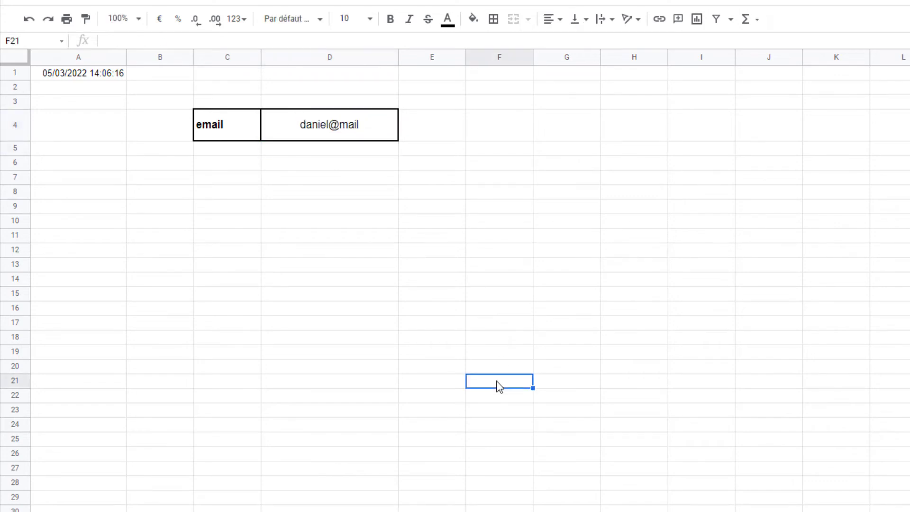
Save the script project, then retest D4 with and without the '.com' ending.
{"action": "left_click", "coordinate": [384, 1]}
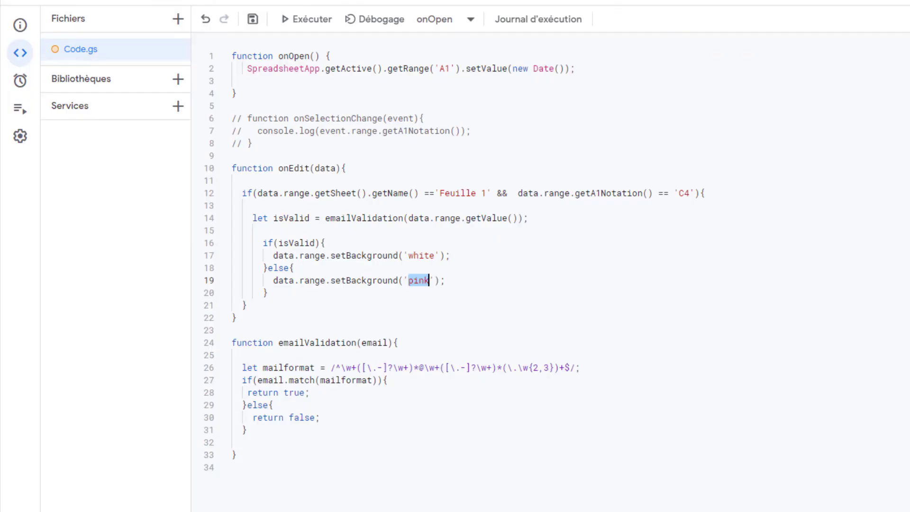
{"action": "left_click", "coordinate": [254, 21]}
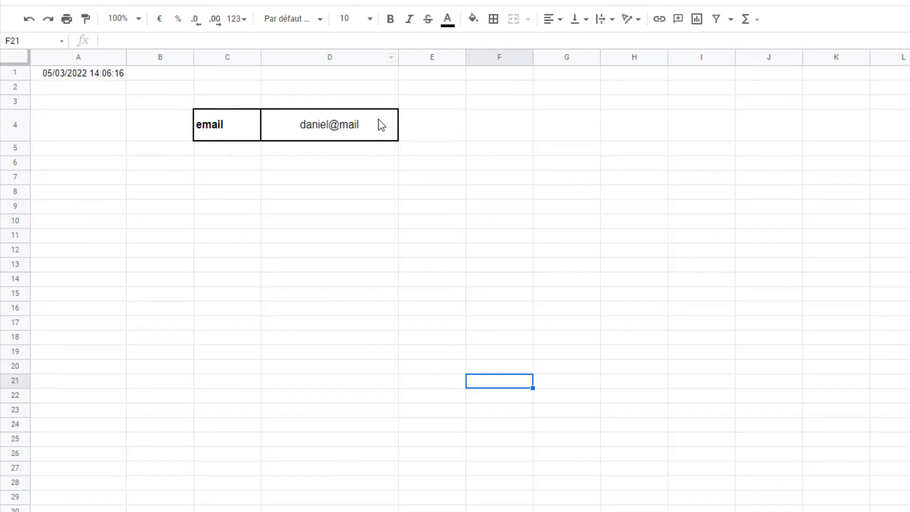
{"action": "double_click", "coordinate": [379, 118]}
{"action": "type", "text": "."}
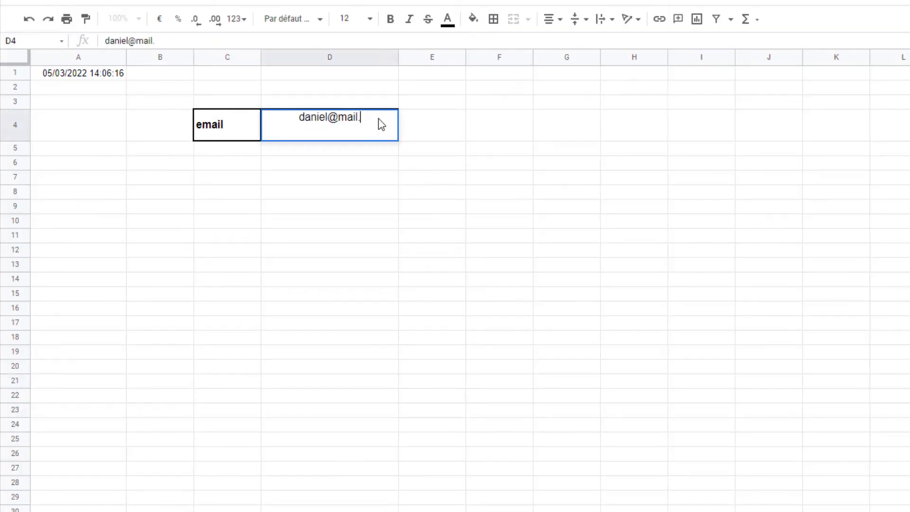
{"action": "type", "text": "com"}
{"action": "key", "text": "Return"}
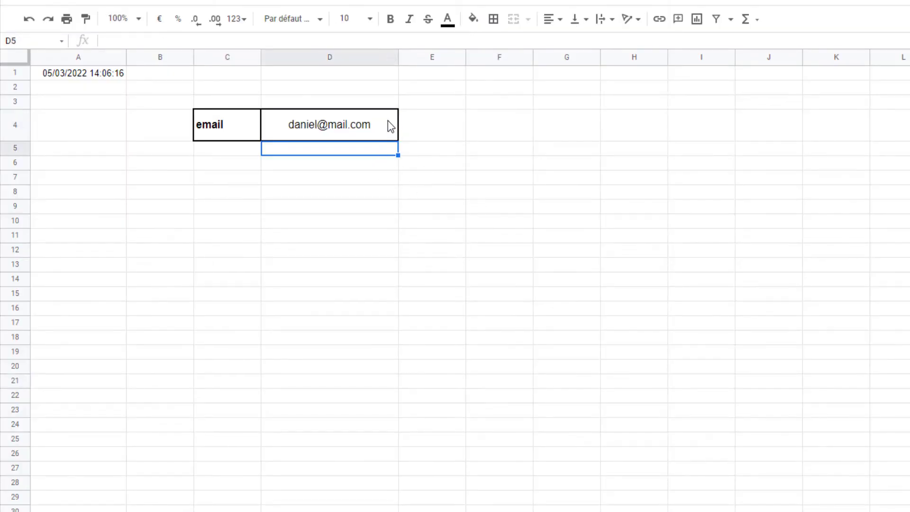
{"action": "left_click", "coordinate": [387, 121]}
{"action": "key", "text": "BackSpace"}
{"action": "key", "text": "BackSpace"}
{"action": "key", "text": "BackSpace"}
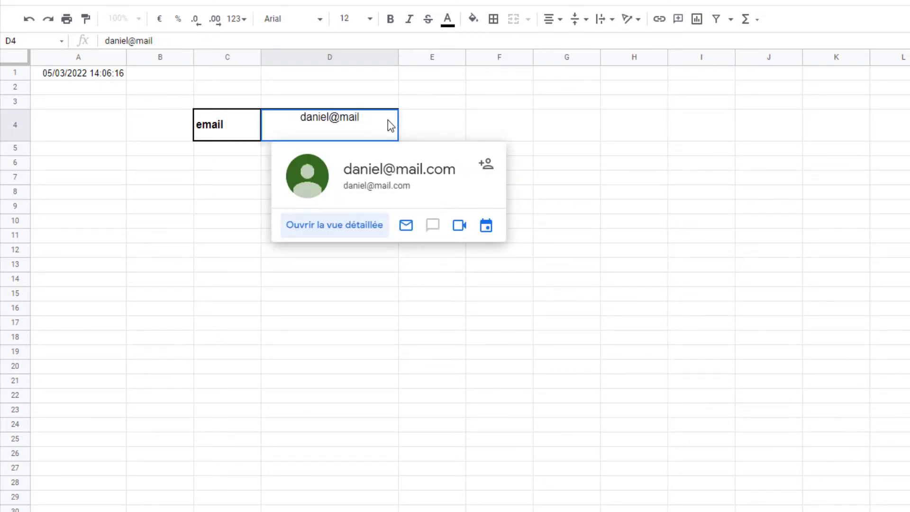
{"action": "key", "text": "Return"}
{"action": "left_click", "coordinate": [365, 237]}
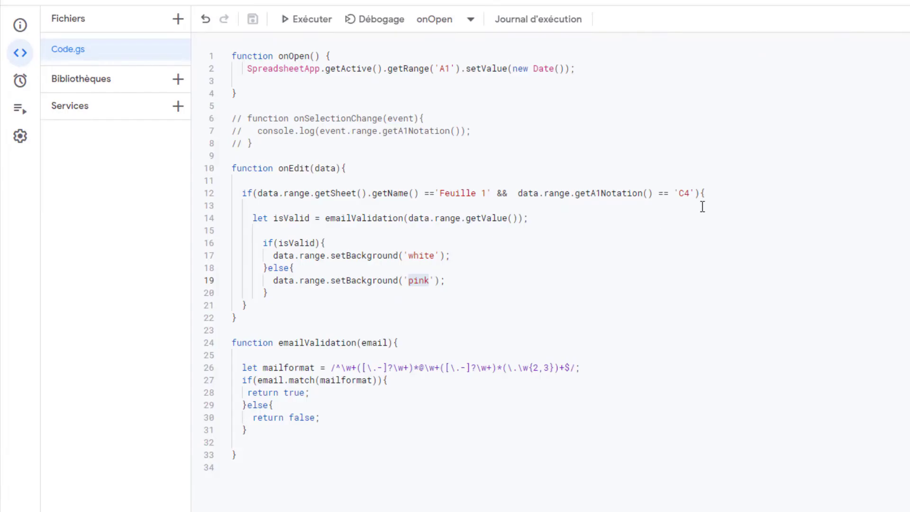
Change the onEdit cell reference from C4 to D4 and save the script.
{"action": "left_click", "coordinate": [690, 193]}
{"action": "type", "text": "D4"}
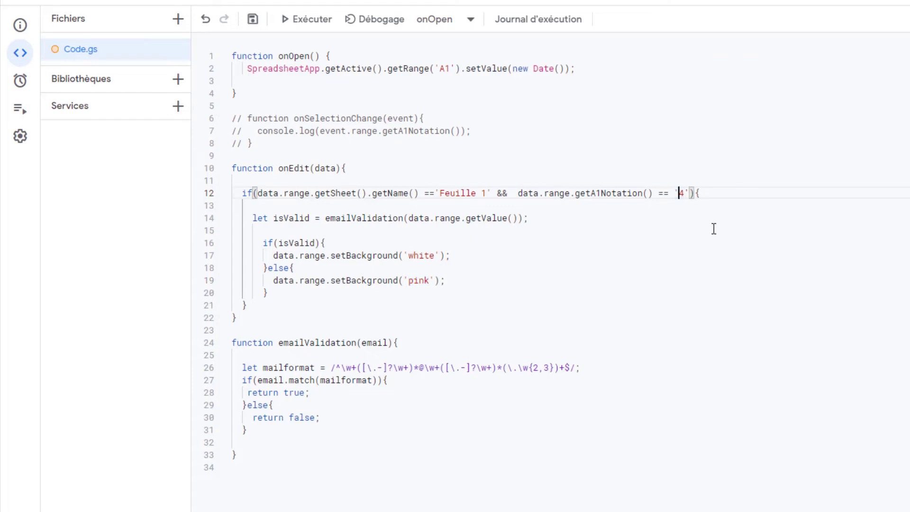
{"action": "left_click", "coordinate": [714, 229]}
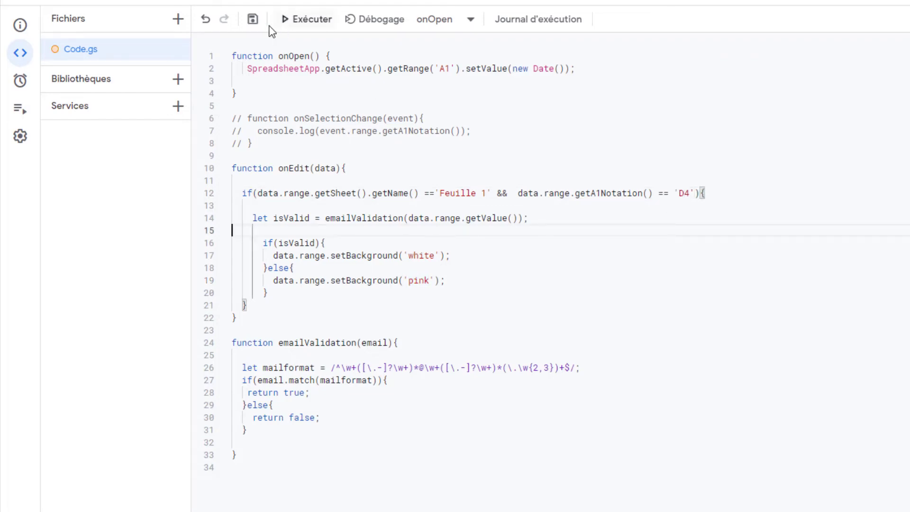
{"action": "left_click", "coordinate": [252, 19]}
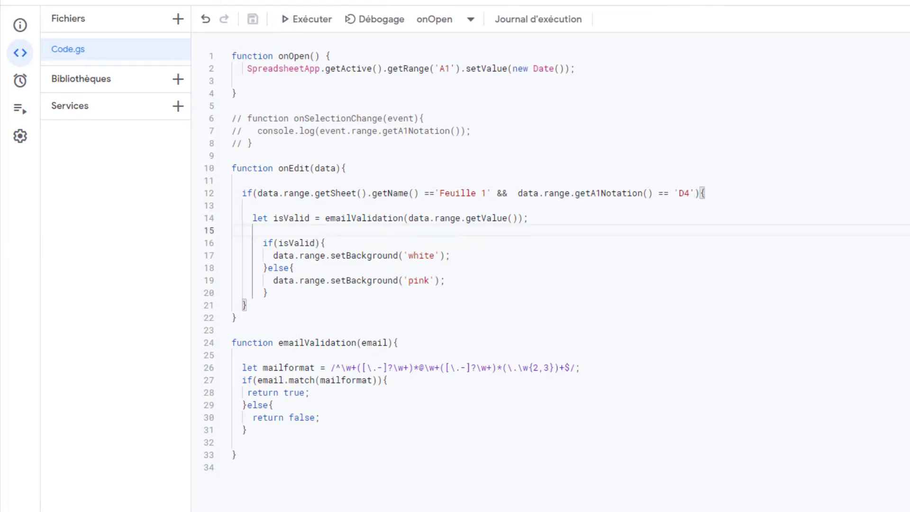
{"action": "left_click", "coordinate": [368, 136]}
Add '.com' to D4's address, then remove it to reveal the pink invalid background.
{"action": "double_click", "coordinate": [369, 136]}
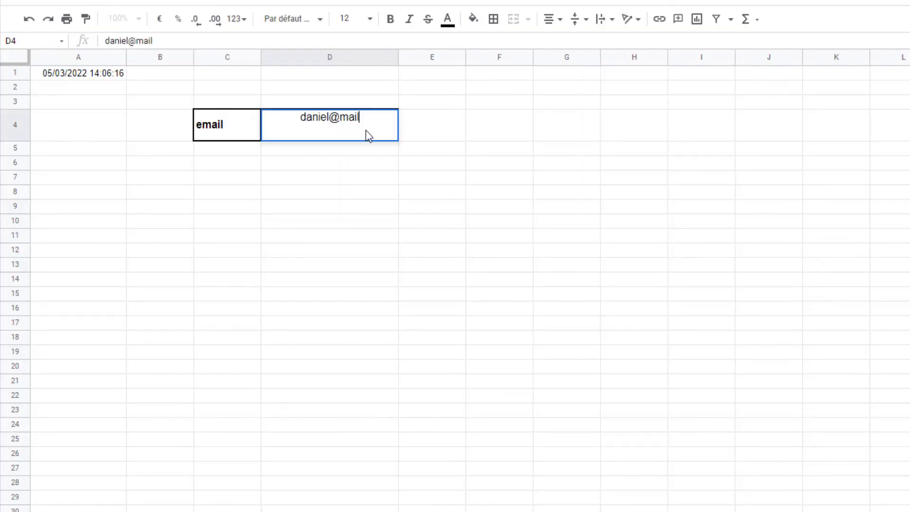
{"action": "type", "text": ".co"}
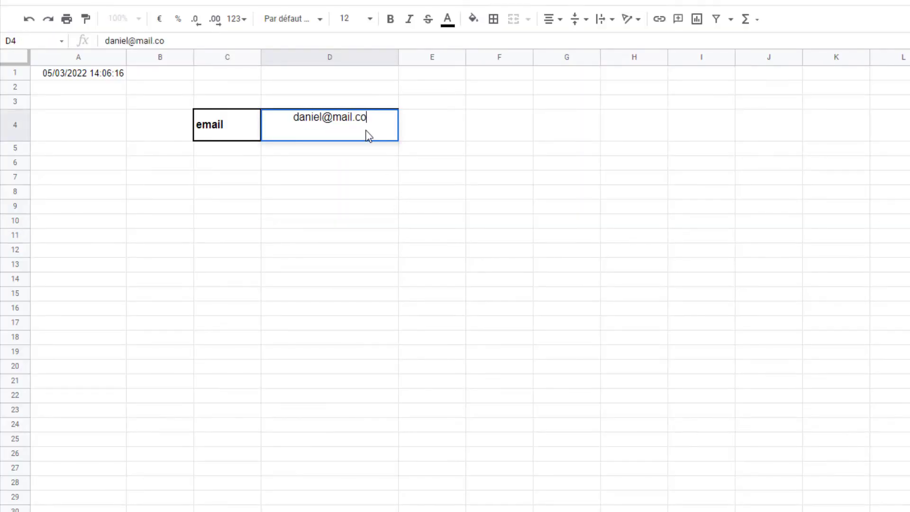
{"action": "type", "text": "m"}
{"action": "key", "text": "Return"}
{"action": "left_click", "coordinate": [367, 131]}
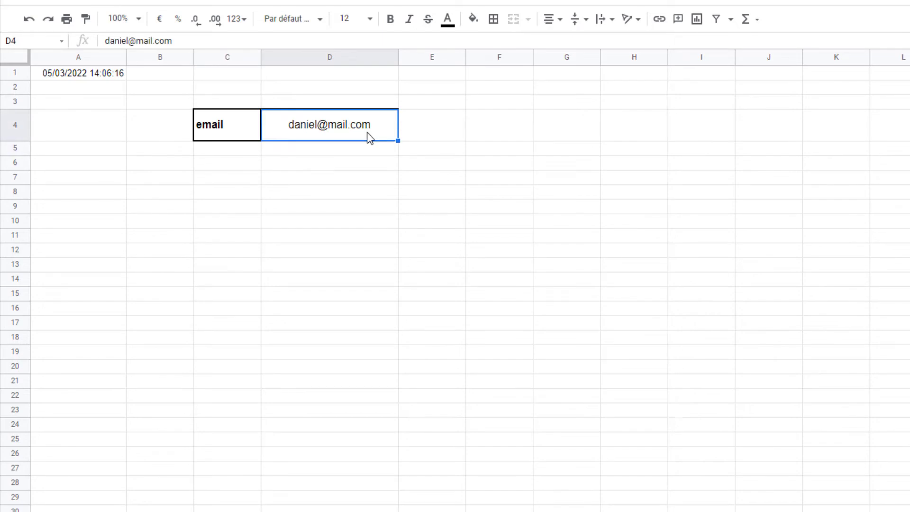
{"action": "double_click", "coordinate": [368, 133]}
{"action": "key", "text": "BackSpace"}
{"action": "key", "text": "BackSpace"}
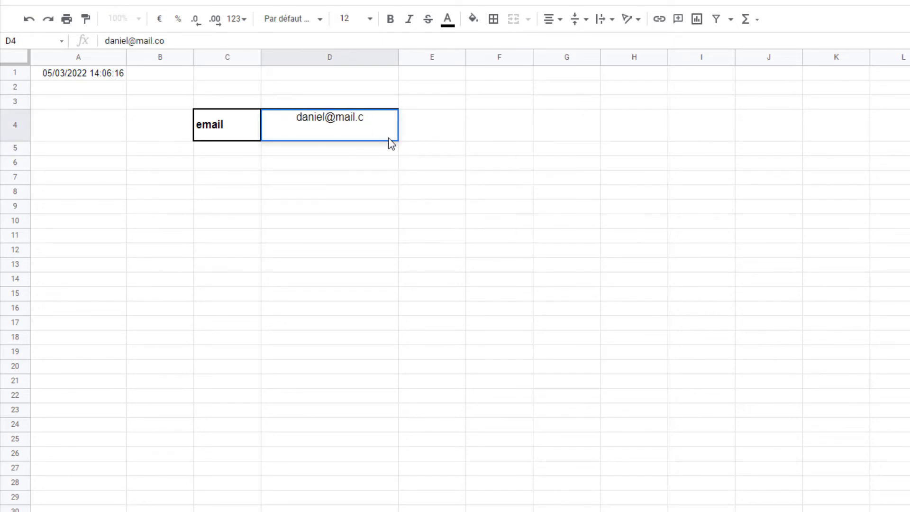
{"action": "key", "text": "BackSpace"}
{"action": "key", "text": "BackSpace"}
{"action": "key", "text": "Return"}
{"action": "left_click", "coordinate": [356, 210]}
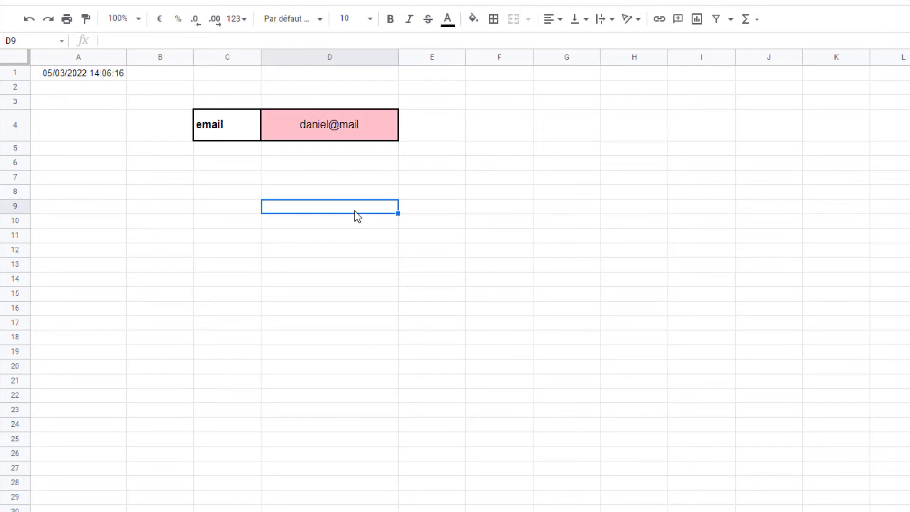
Retype '.com' at the end of the D4 address so it validates.
{"action": "double_click", "coordinate": [374, 127]}
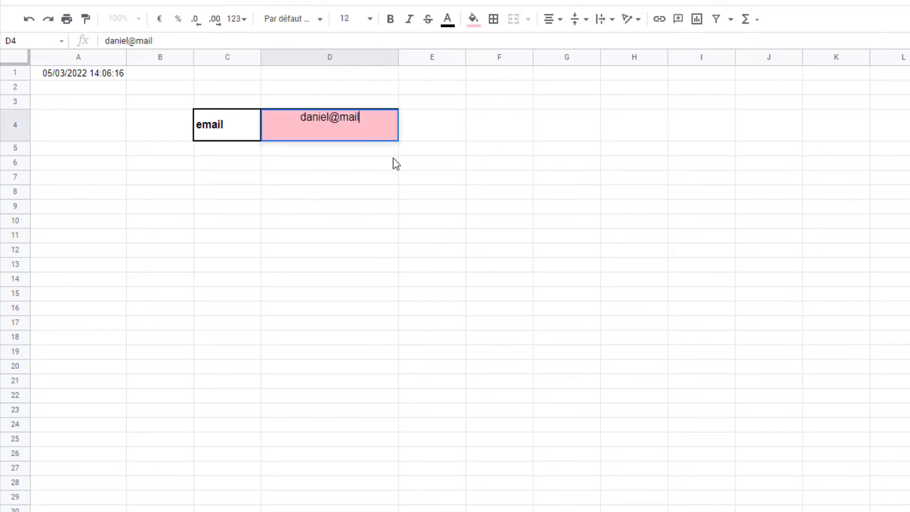
{"action": "type", "text": ".com"}
{"action": "key", "text": "Return"}
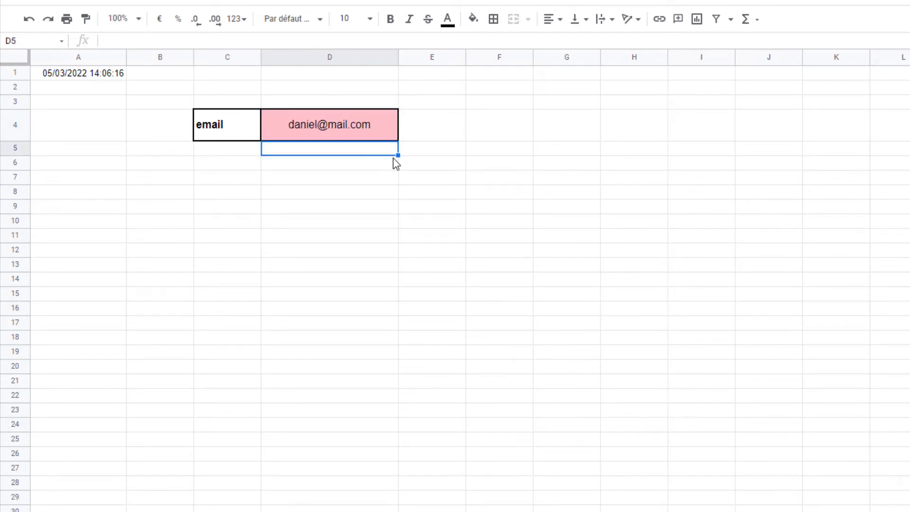
{"action": "double_click", "coordinate": [372, 128]}
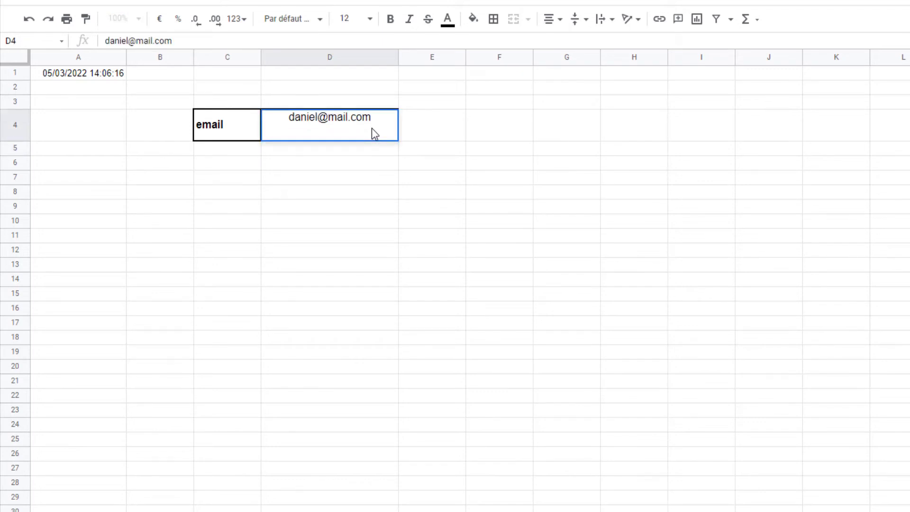
Extend the D4 email with 'mail.com', replacing the second @ with a dot.
{"action": "type", "text": "@"}
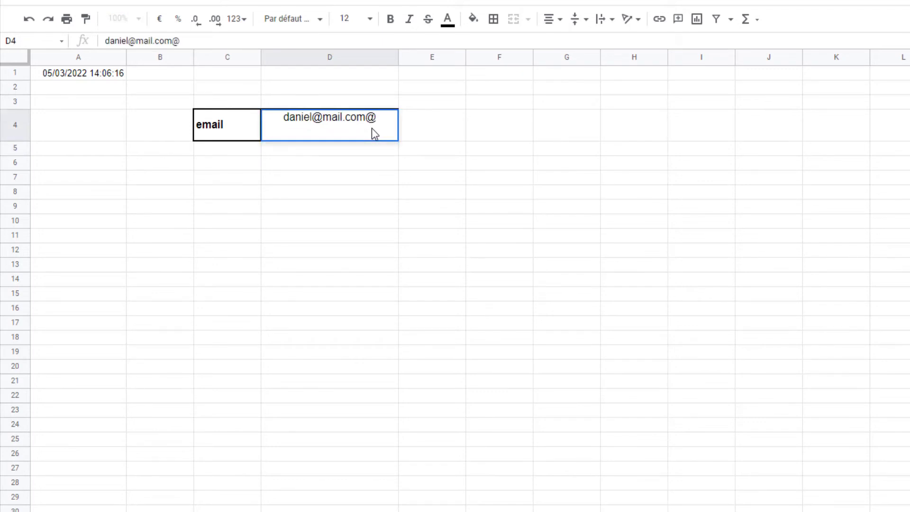
{"action": "type", "text": "mail.com"}
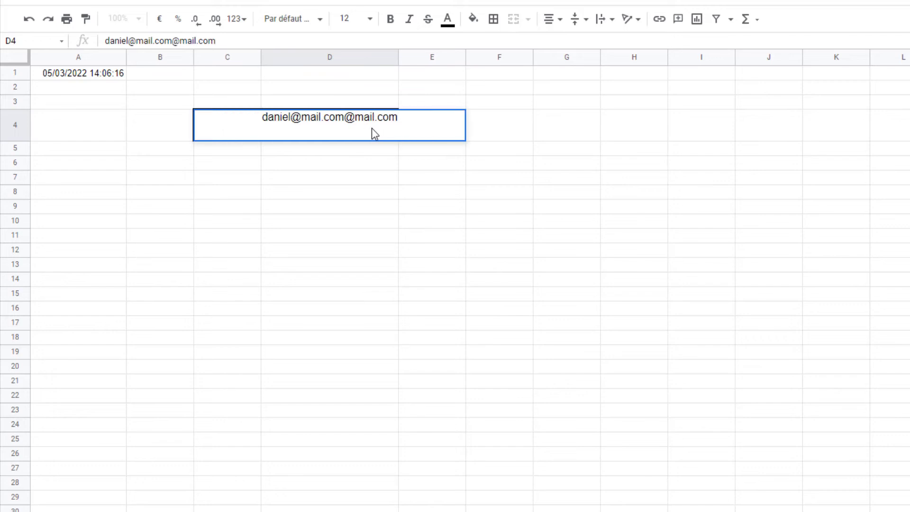
{"action": "left_click", "coordinate": [396, 296]}
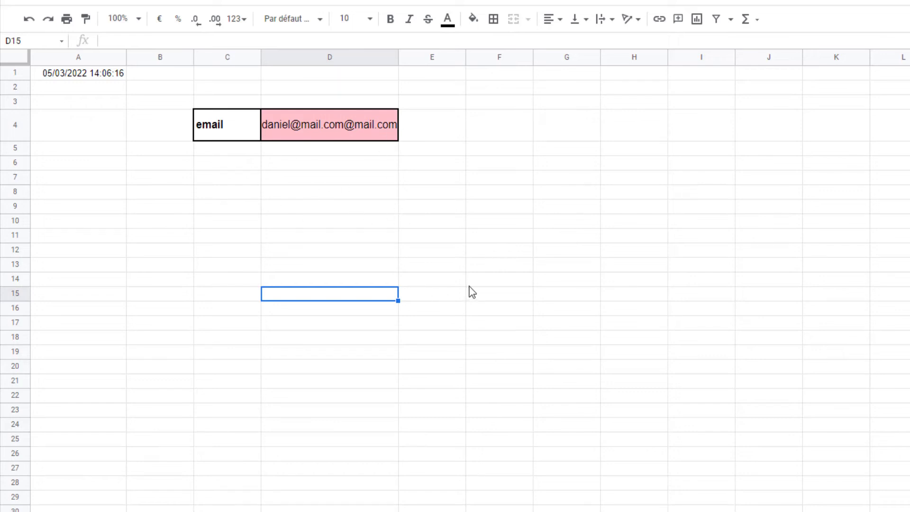
{"action": "key", "text": "ctrl+z"}
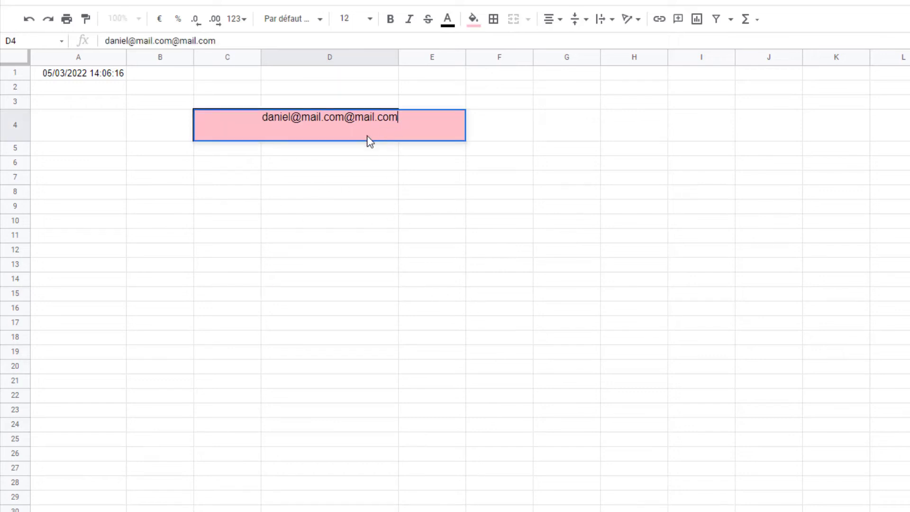
{"action": "double_click", "coordinate": [355, 119]}
{"action": "key", "text": "BackSpace"}
{"action": "type", "text": "."}
{"action": "left_click", "coordinate": [483, 288]}
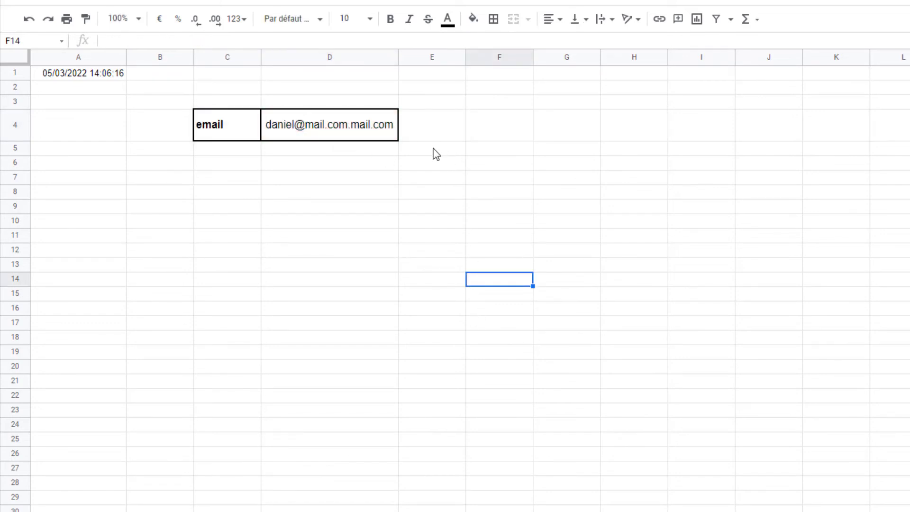
Change the D4 email's ending to the four-letter 'BELE' suffix, turning the cell pink.
{"action": "double_click", "coordinate": [386, 129]}
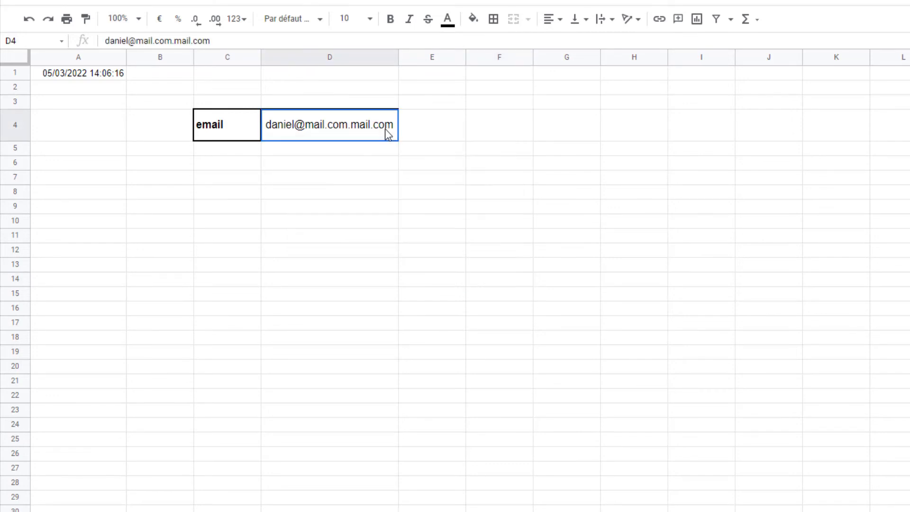
{"action": "key", "text": "BackSpace"}
{"action": "key", "text": "BackSpace"}
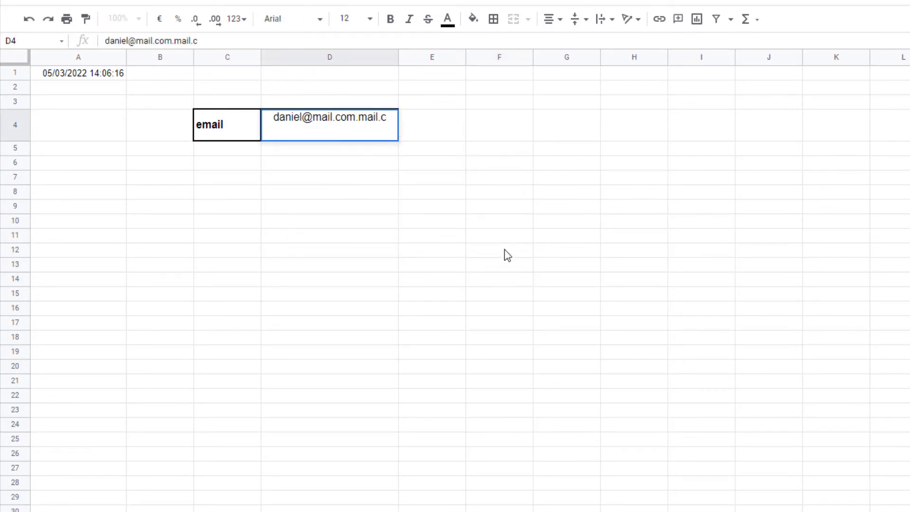
{"action": "key", "text": "BackSpace"}
{"action": "type", "text": "BE"}
{"action": "left_click", "coordinate": [504, 250]}
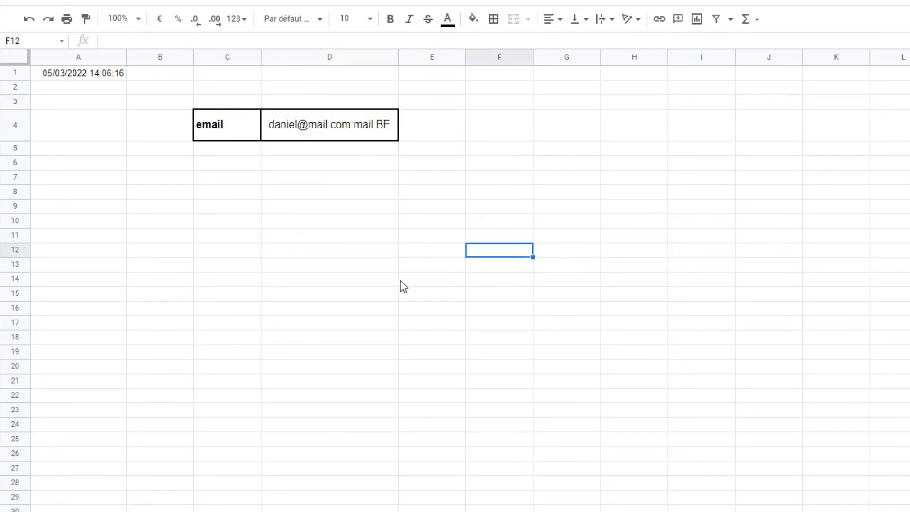
{"action": "double_click", "coordinate": [394, 132]}
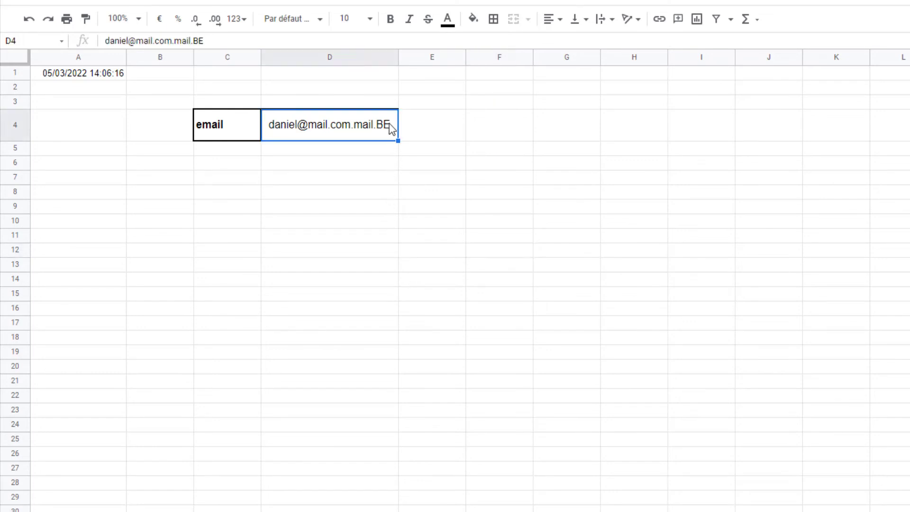
{"action": "type", "text": "L"}
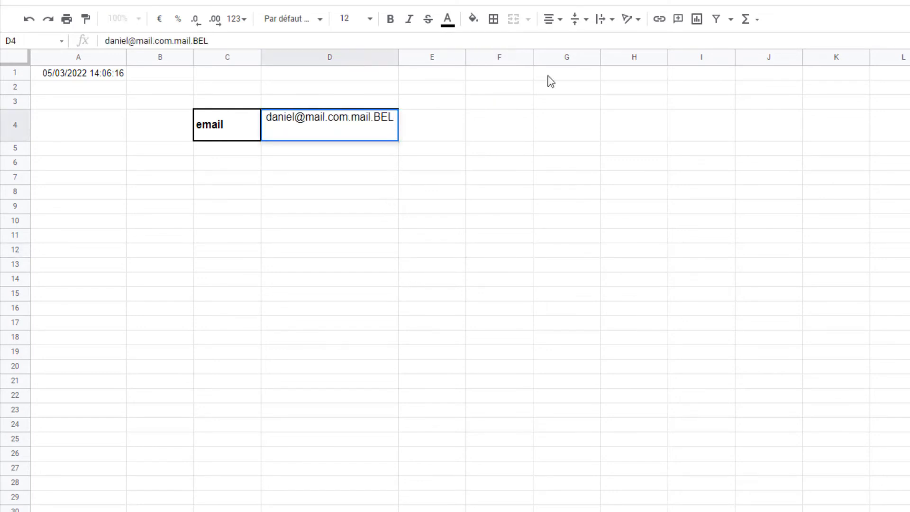
{"action": "left_click", "coordinate": [304, 285]}
{"action": "double_click", "coordinate": [393, 132]}
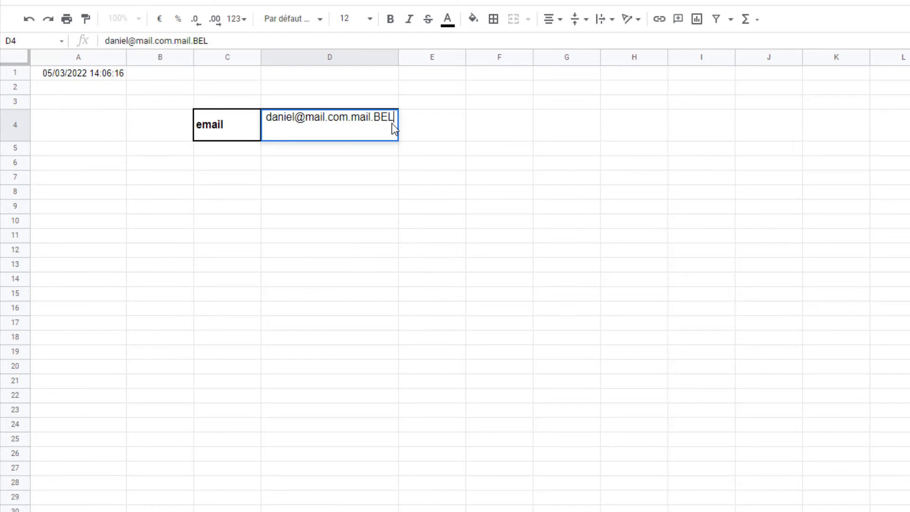
{"action": "type", "text": "E"}
{"action": "left_click", "coordinate": [478, 183]}
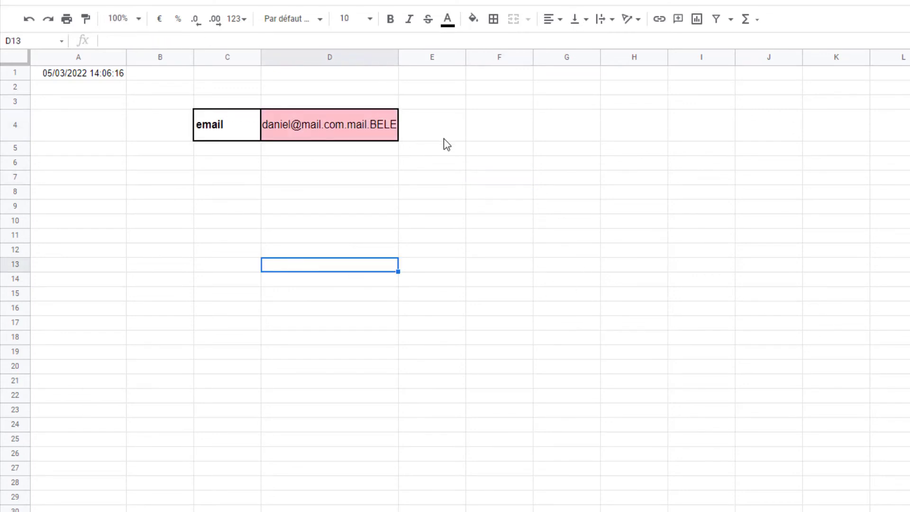
Inspect the 3 in the email regex's {2,3} limit, then return to the sheet's cell A2.
{"action": "left_click", "coordinate": [409, 0]}
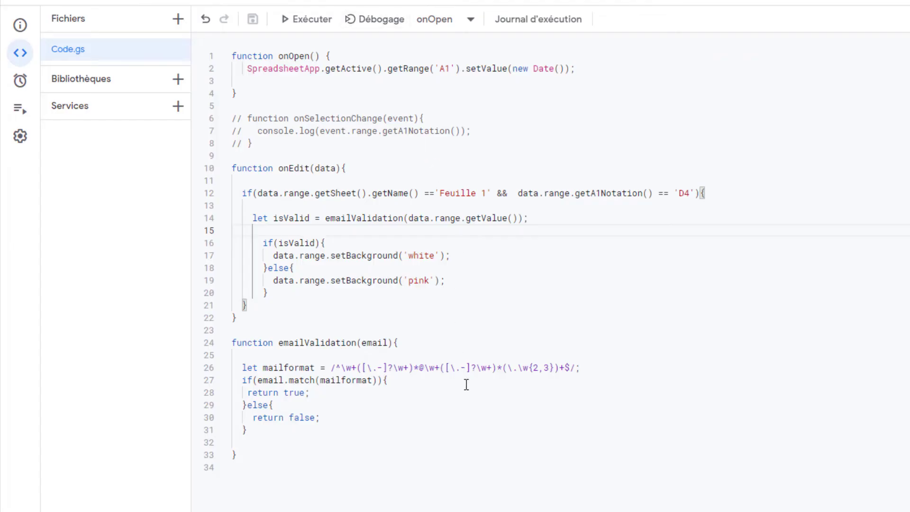
{"action": "left_click", "coordinate": [539, 368]}
{"action": "key", "text": "Right"}
{"action": "key", "text": "shift+Right"}
{"action": "left_click", "coordinate": [361, 0]}
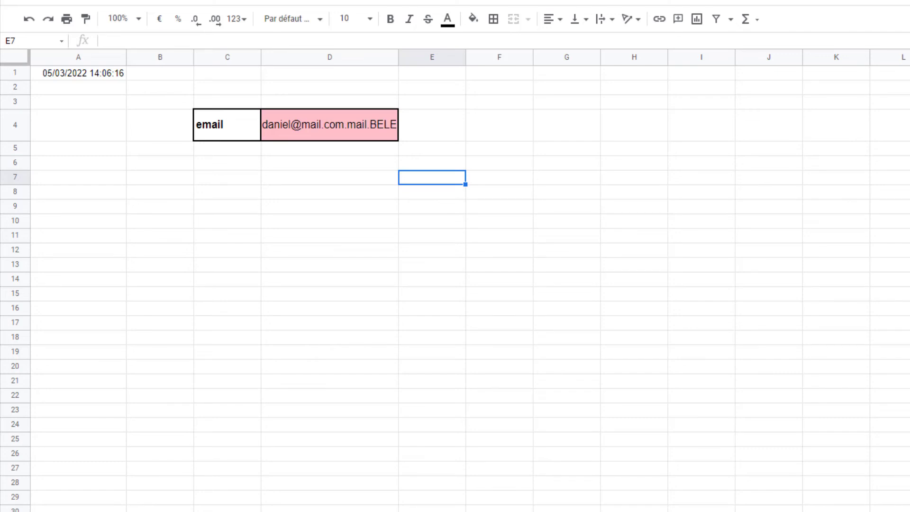
{"action": "left_click", "coordinate": [308, 190]}
{"action": "left_click", "coordinate": [115, 190]}
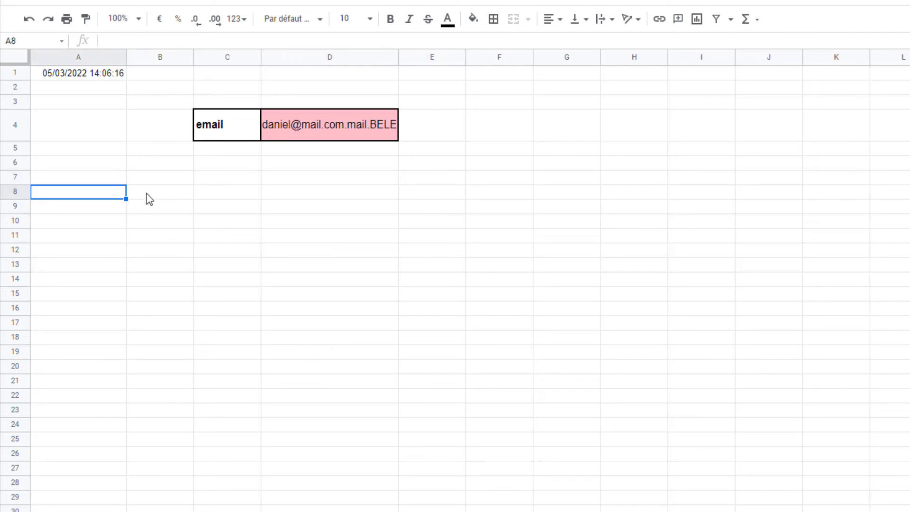
{"action": "left_click", "coordinate": [354, 3]}
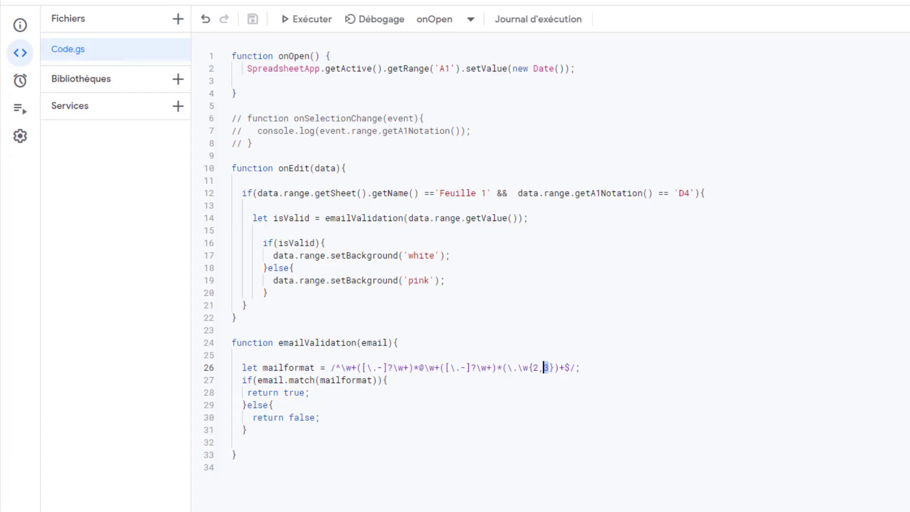
{"action": "left_click", "coordinate": [242, 466]}
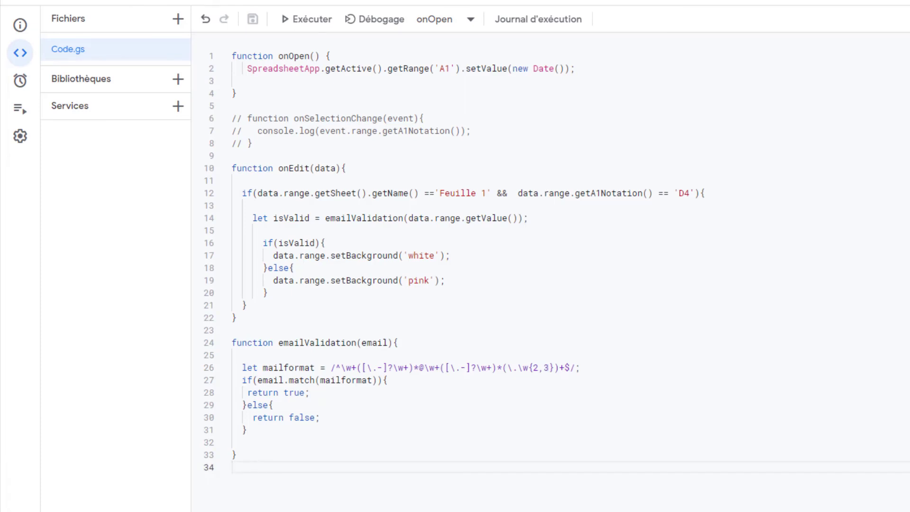
{"action": "left_click", "coordinate": [70, 92]}
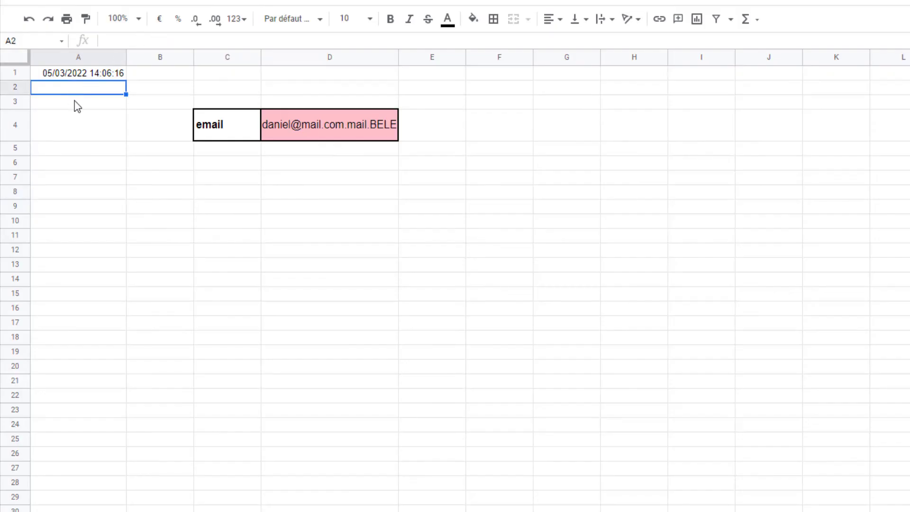
Enter 0 as the starting value in cell A2.
{"action": "type", "text": "0"}
{"action": "left_click", "coordinate": [144, 171]}
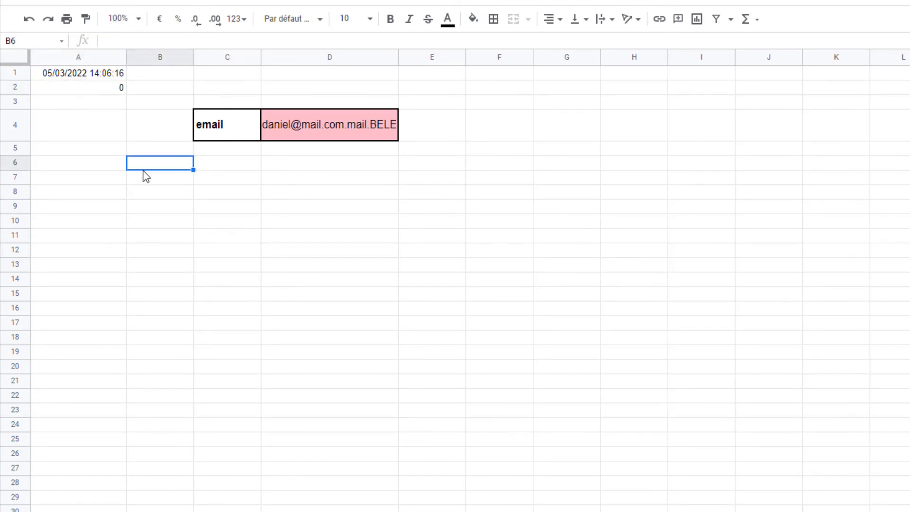
{"action": "left_click", "coordinate": [110, 88]}
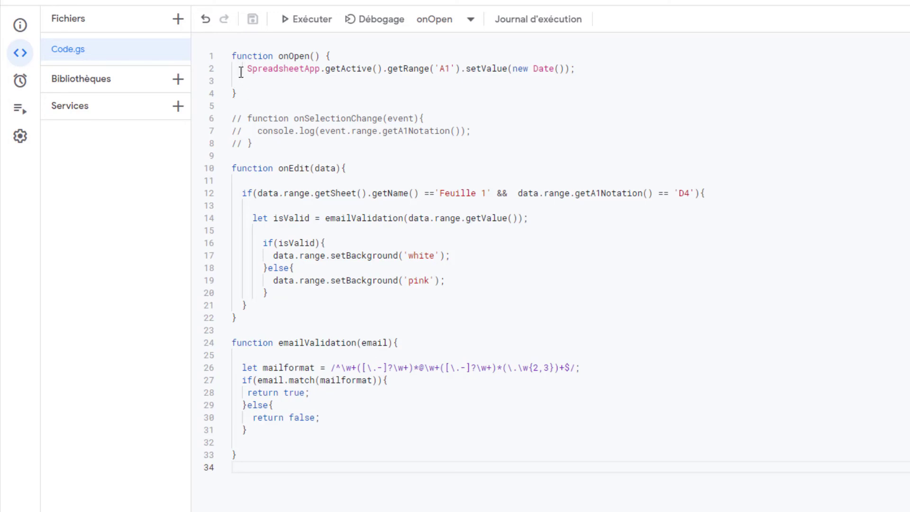
Paste the incrementby1() function on a new line above onOpen in Code.gs.
{"action": "left_click", "coordinate": [236, 58]}
{"action": "key", "text": "Return"}
{"action": "key", "text": "Return"}
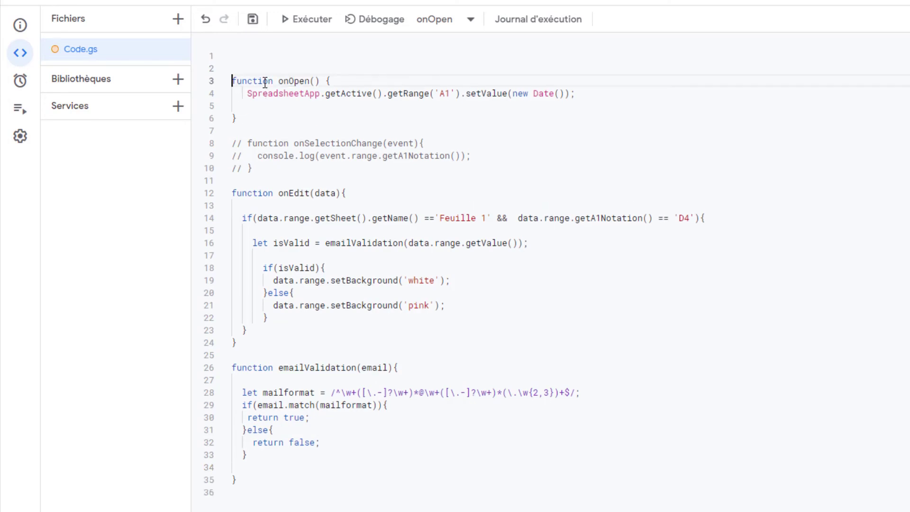
{"action": "key", "text": "Up"}
{"action": "key", "text": "Up"}
{"action": "type", "text": "function incrementby1(){  let range = SpreadsheetApp.getActive().getRange('A2');  let rangeValue = range.getValue();  range.setValue(++rangeValue); }"}
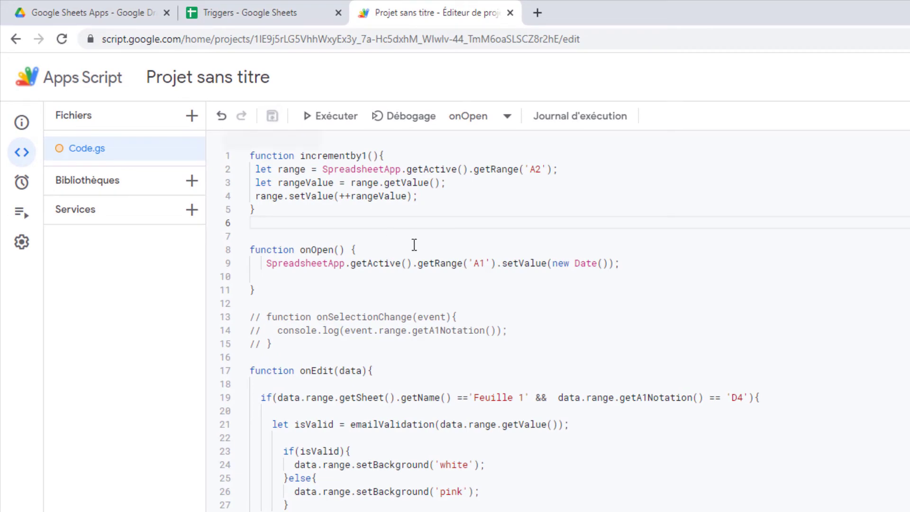
Run incrementby1 once and check the A2 counter in the sheet.
{"action": "left_click", "coordinate": [251, 6]}
{"action": "left_click", "coordinate": [379, 10]}
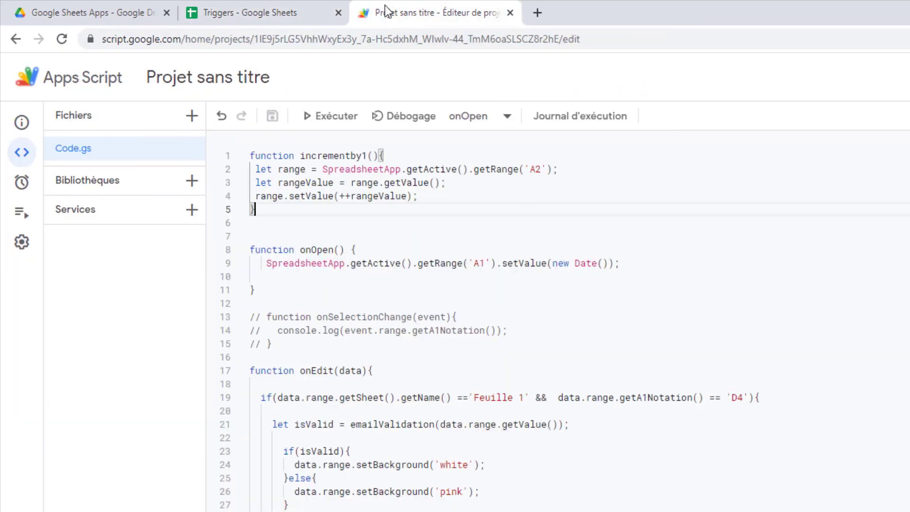
{"action": "left_click", "coordinate": [499, 125]}
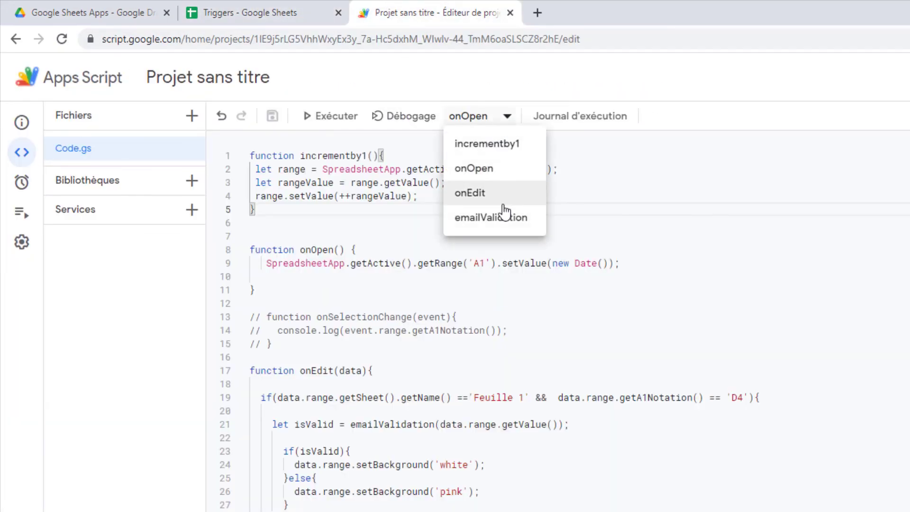
{"action": "left_click", "coordinate": [503, 143]}
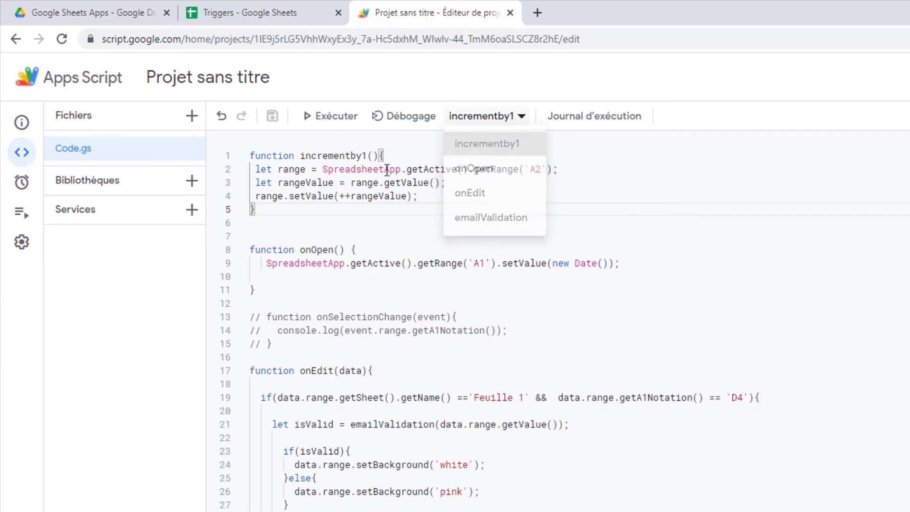
{"action": "left_click", "coordinate": [327, 117]}
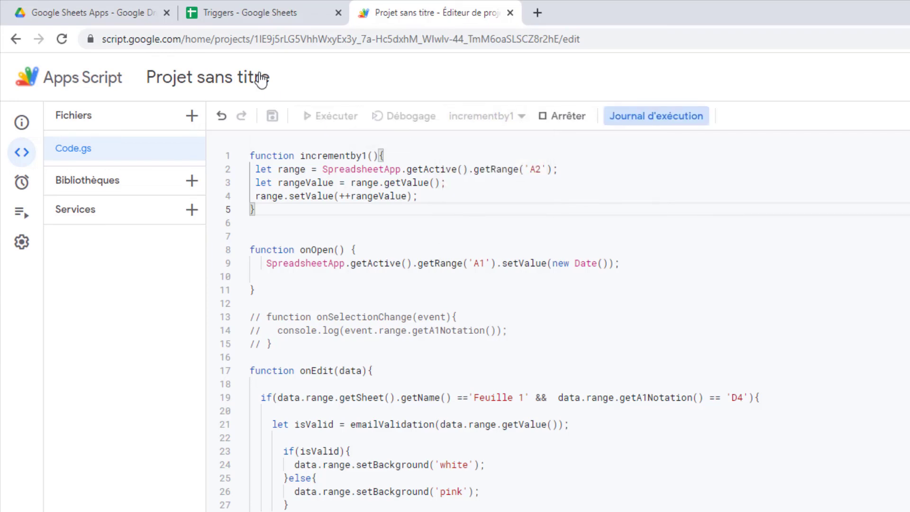
{"action": "left_click", "coordinate": [235, 1]}
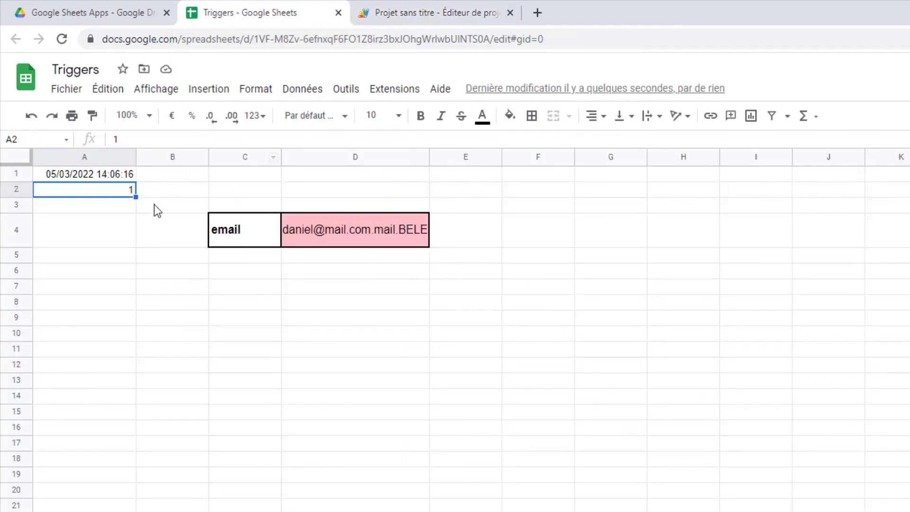
Run incrementby1 again so A2 reaches 2, then view the empty triggers list.
{"action": "left_click", "coordinate": [383, 19]}
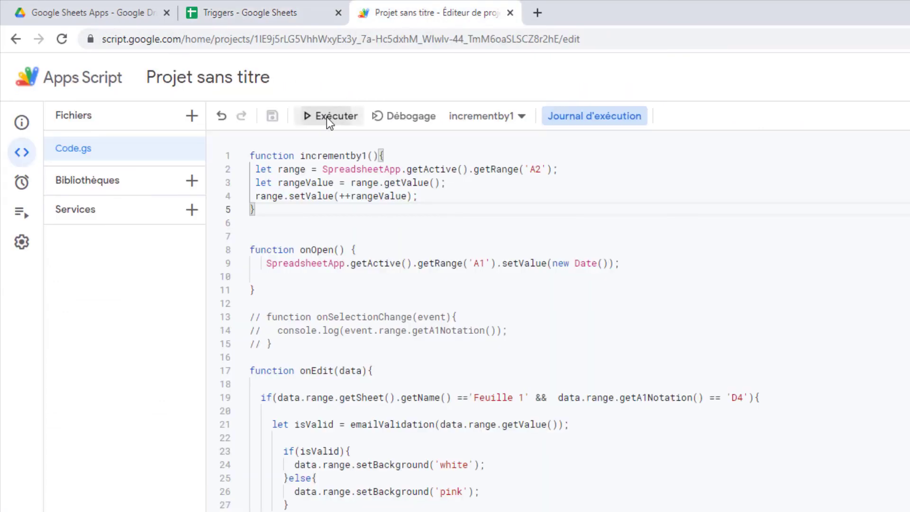
{"action": "left_click", "coordinate": [329, 118]}
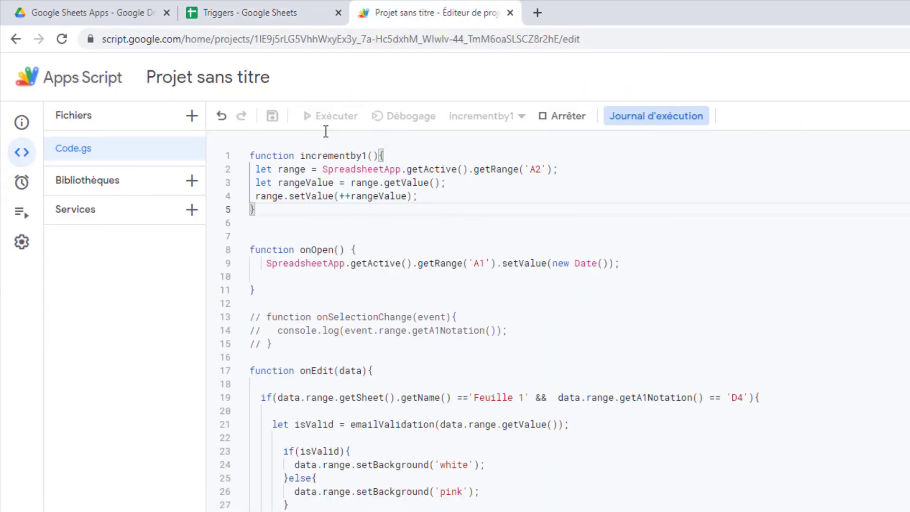
{"action": "left_click", "coordinate": [285, 7]}
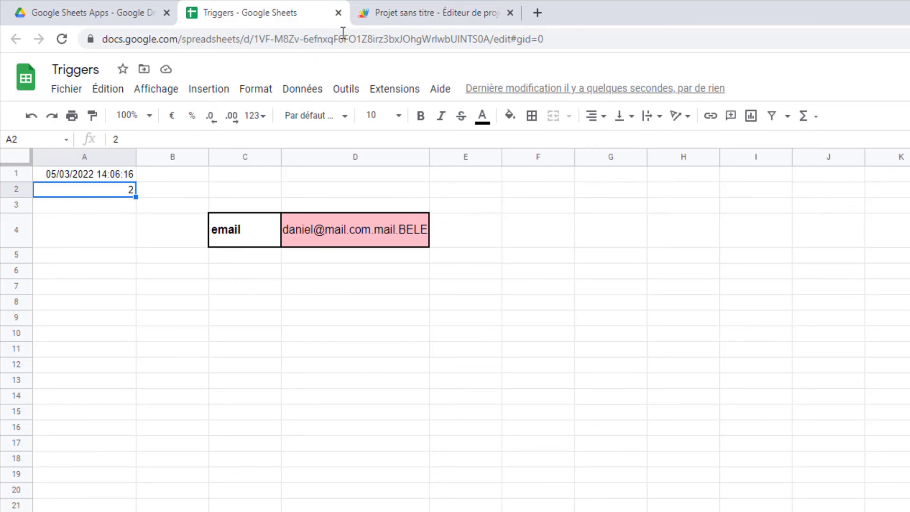
{"action": "left_click", "coordinate": [382, 6]}
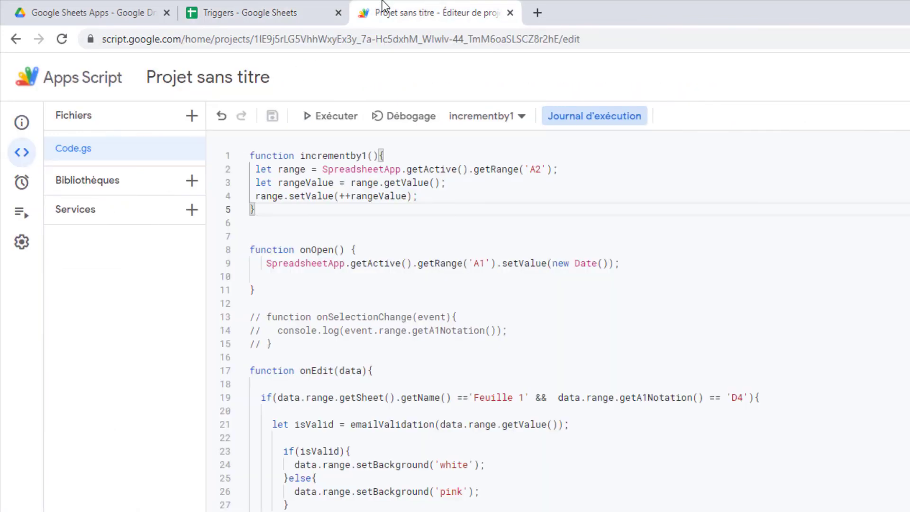
{"action": "left_click", "coordinate": [425, 197]}
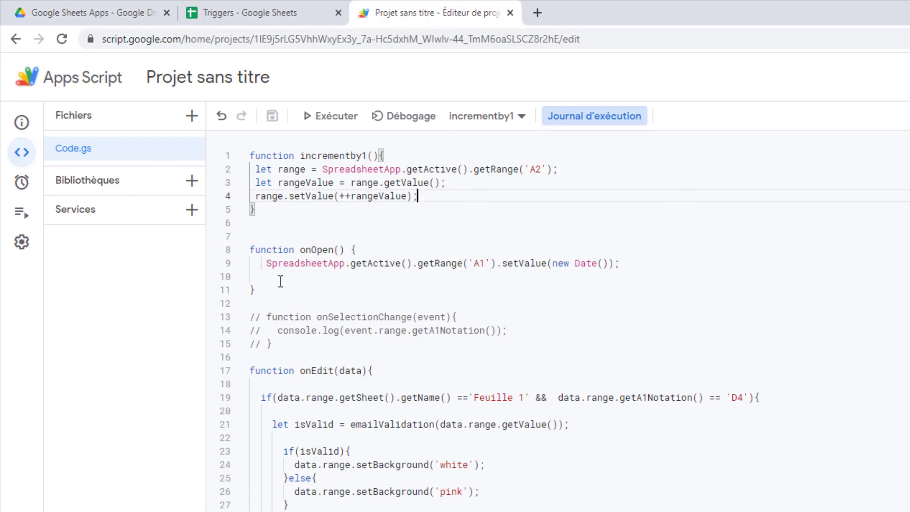
{"action": "left_click", "coordinate": [24, 182]}
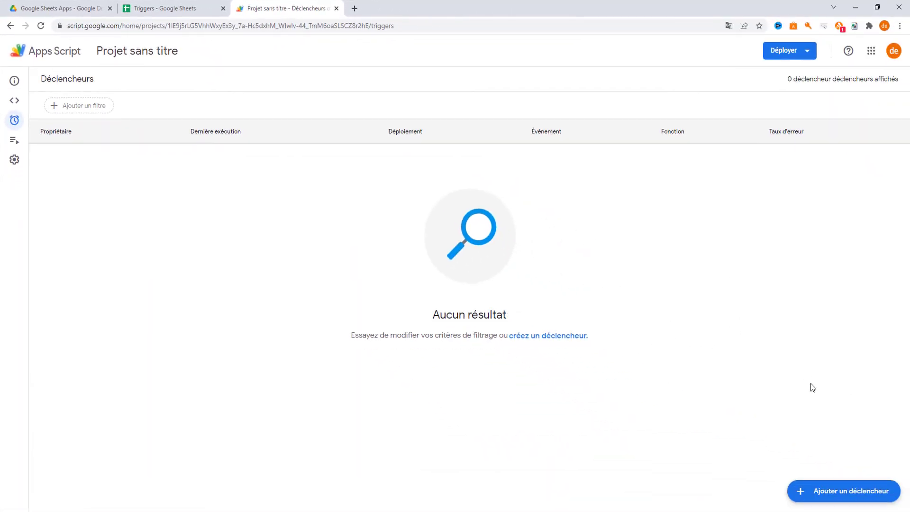
Set up a new time-driven trigger running incrementby1 on a minutes interval, every minute.
{"action": "left_click", "coordinate": [819, 499]}
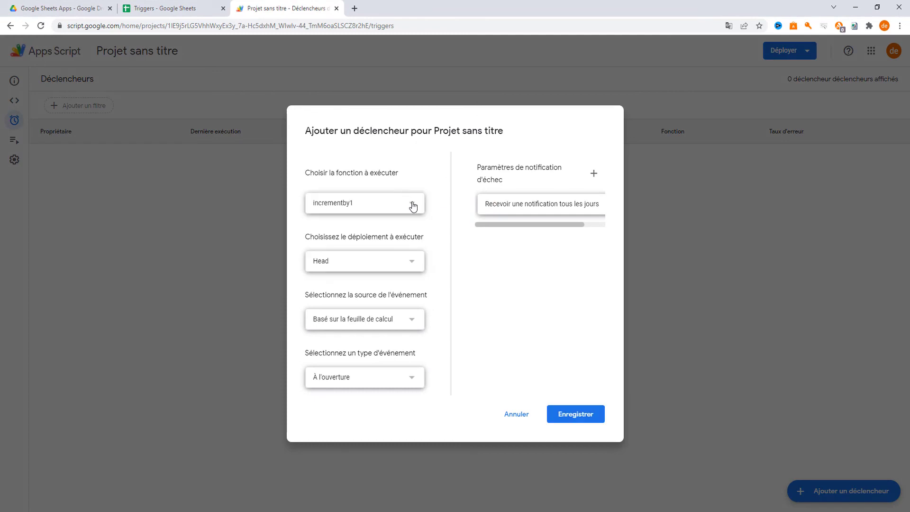
{"action": "left_click", "coordinate": [413, 205]}
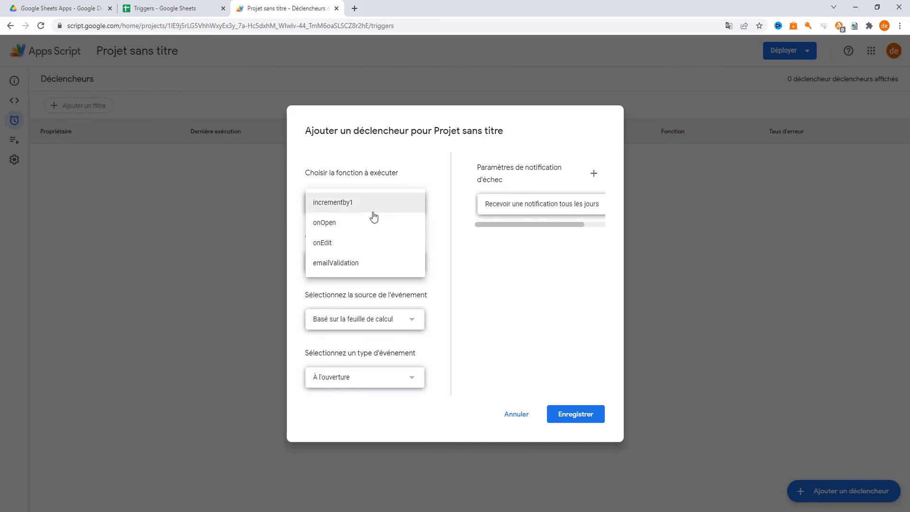
{"action": "left_click", "coordinate": [355, 205]}
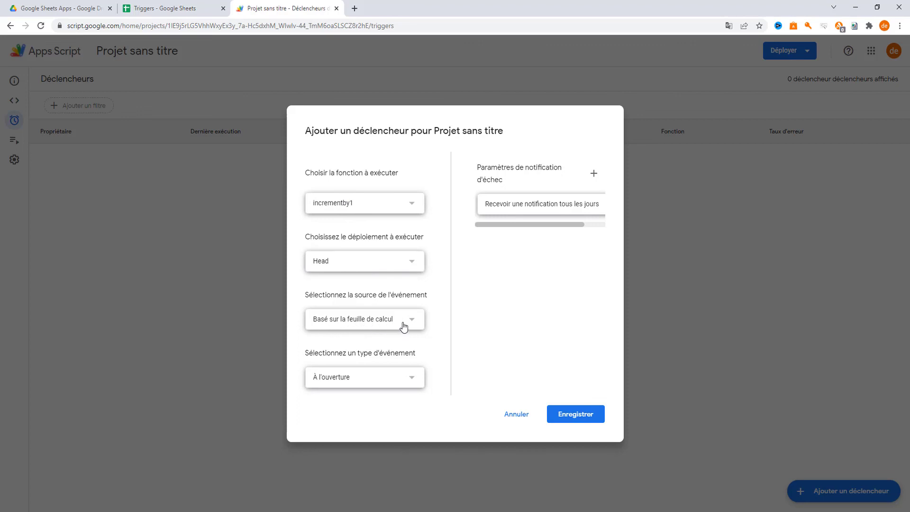
{"action": "left_click", "coordinate": [404, 327]}
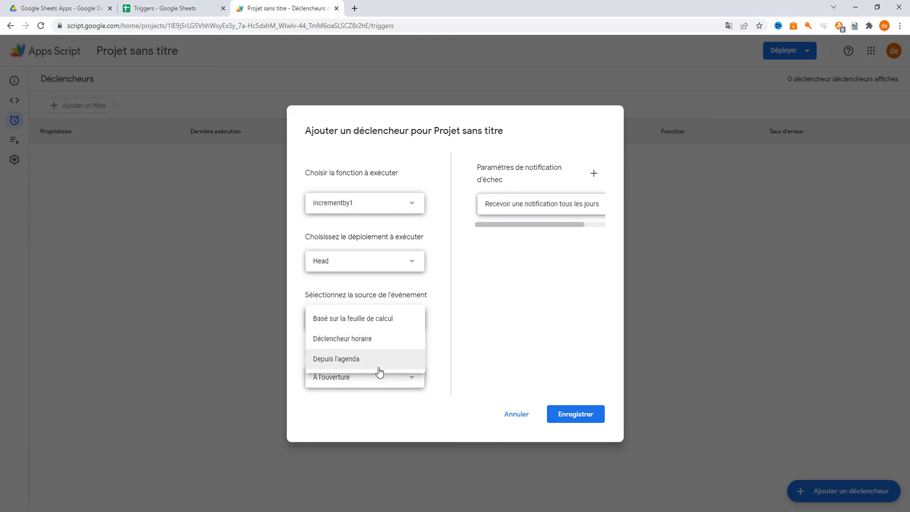
{"action": "left_click", "coordinate": [379, 340]}
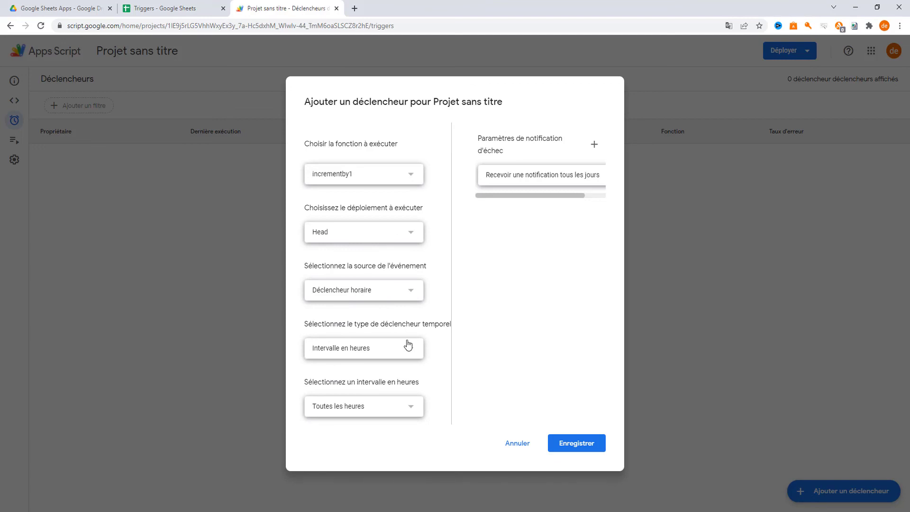
{"action": "left_click", "coordinate": [406, 359]}
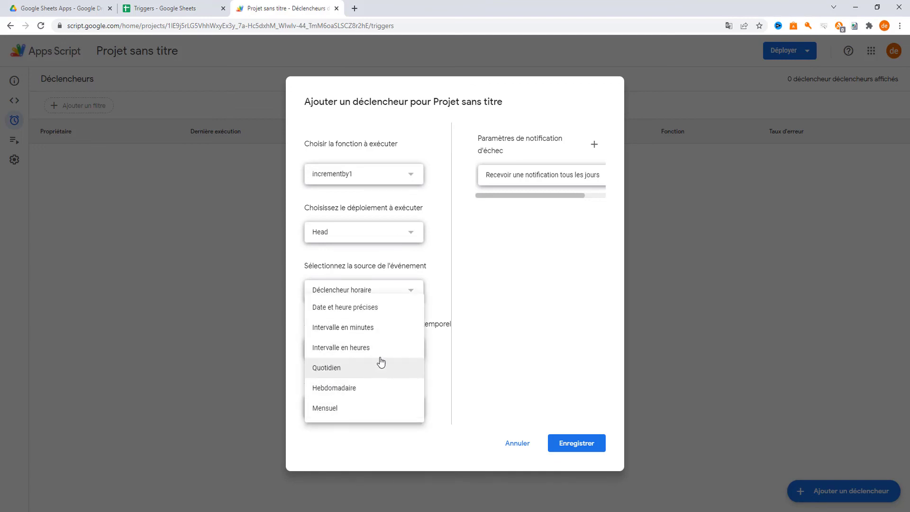
{"action": "left_click", "coordinate": [379, 328]}
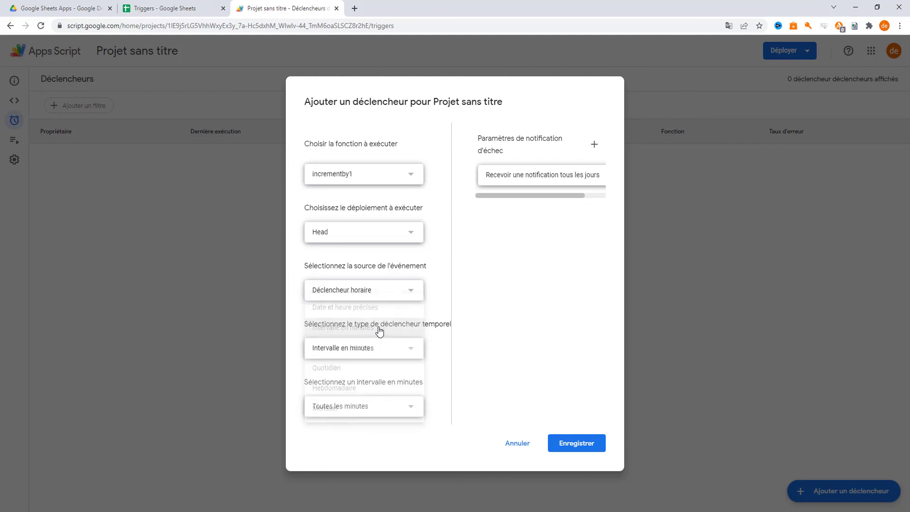
{"action": "left_click", "coordinate": [403, 408]}
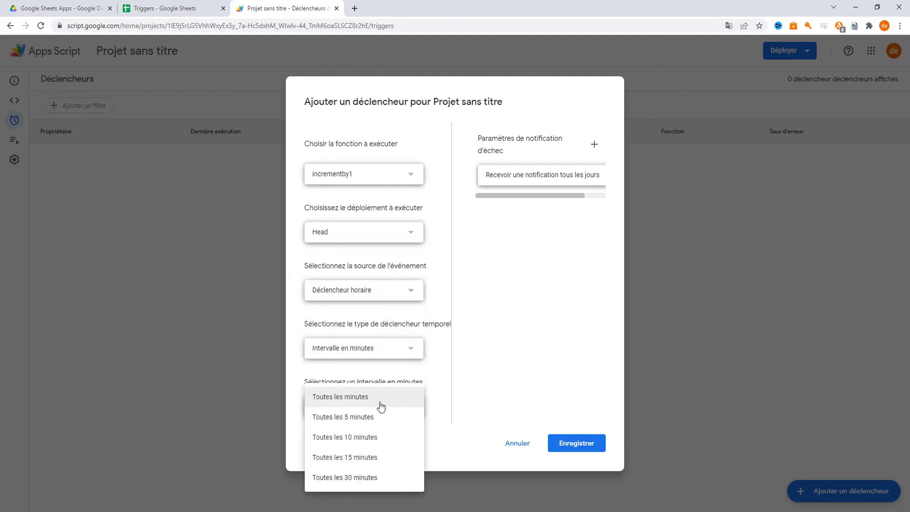
{"action": "left_click", "coordinate": [347, 403]}
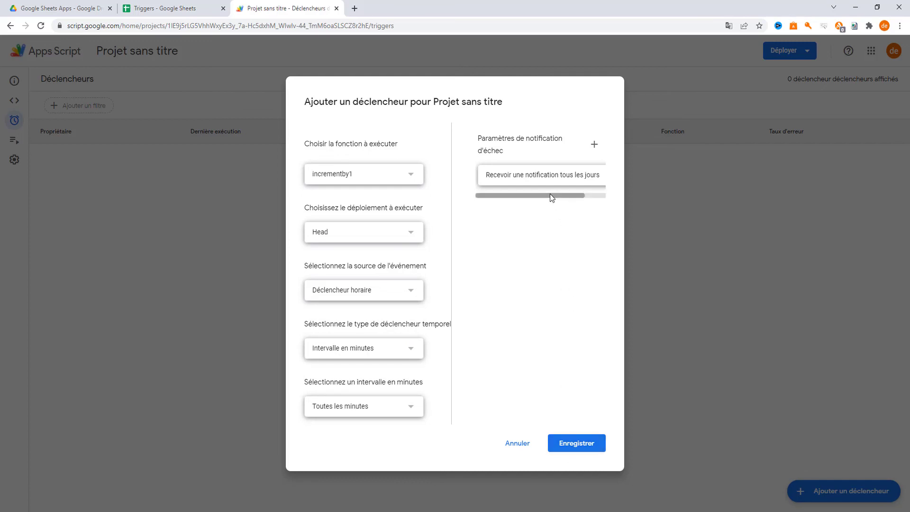
Keep daily failure notifications and save the trigger.
{"action": "left_click_drag", "start_coordinate": [550, 196], "coordinate": [574, 198]}
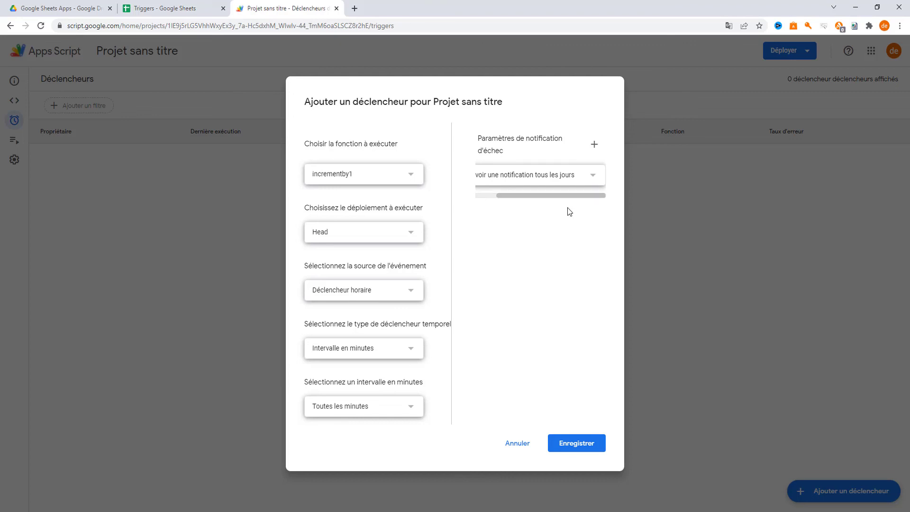
{"action": "left_click_drag", "start_coordinate": [567, 196], "coordinate": [546, 197]}
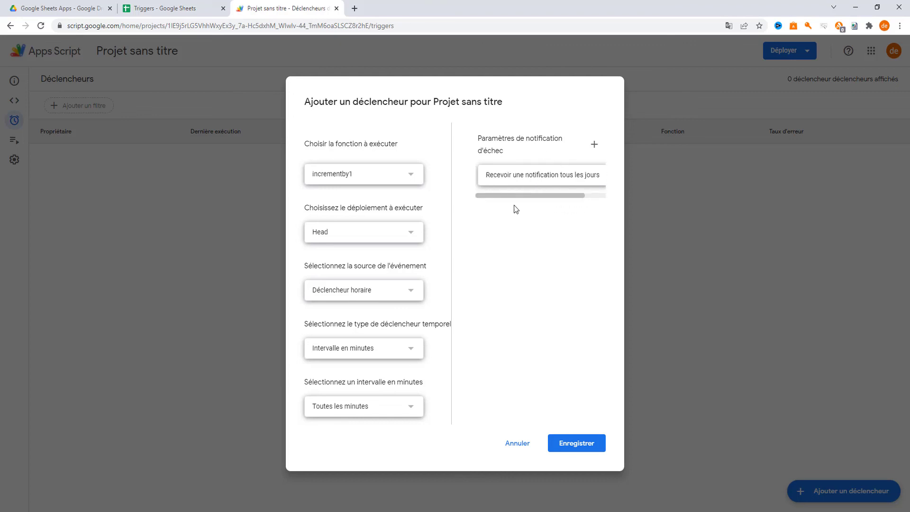
{"action": "left_click_drag", "start_coordinate": [514, 198], "coordinate": [533, 198]}
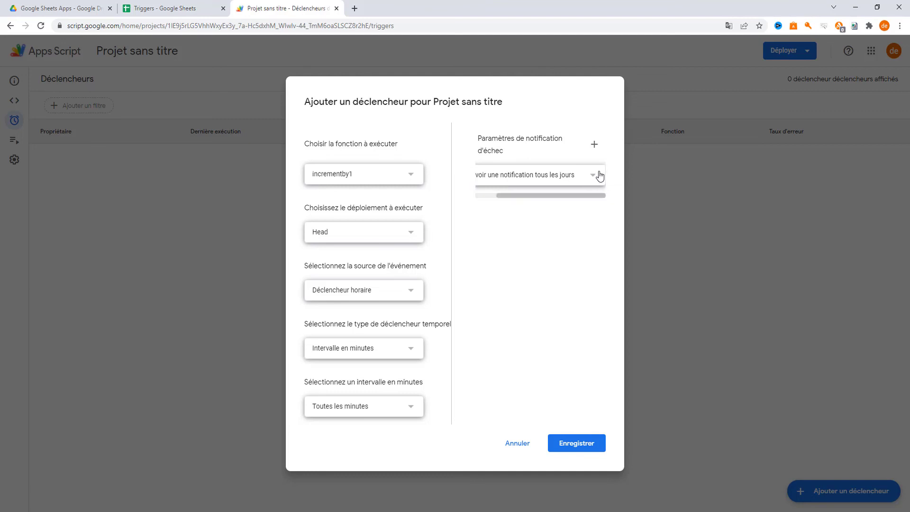
{"action": "left_click", "coordinate": [598, 178]}
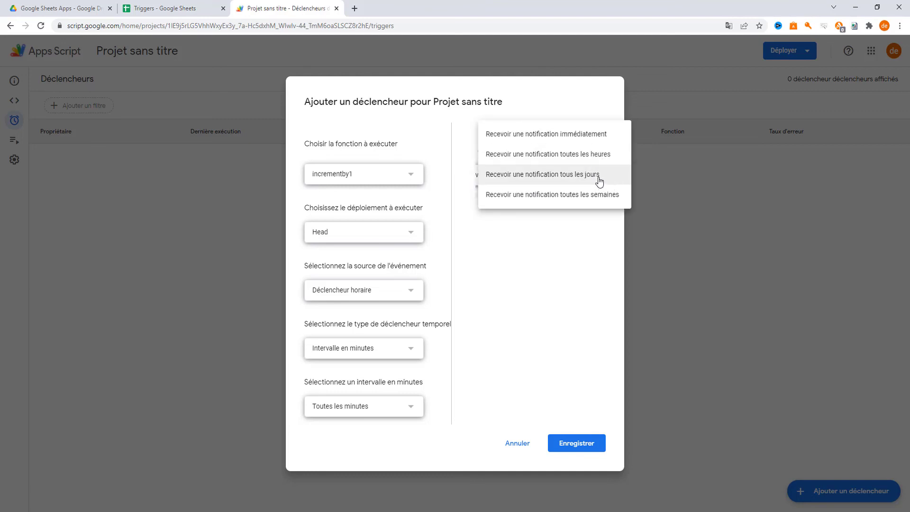
{"action": "left_click", "coordinate": [579, 255]}
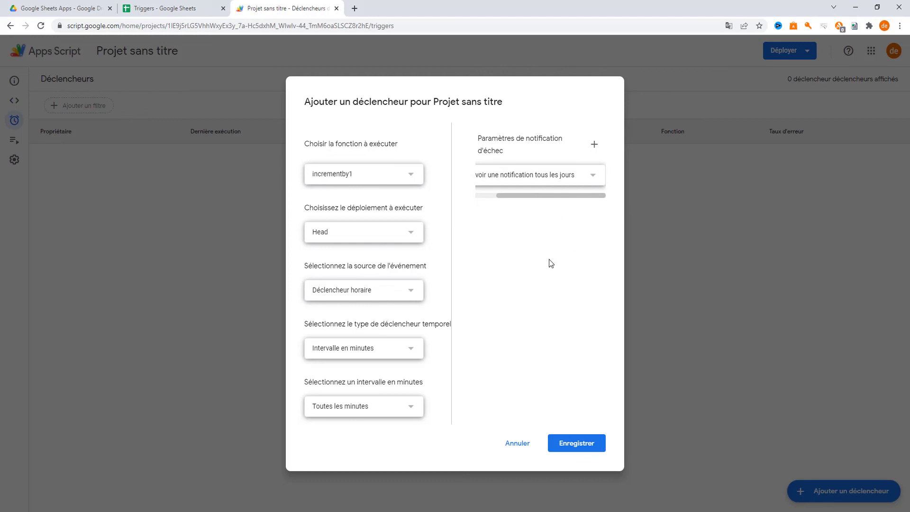
{"action": "left_click", "coordinate": [568, 448]}
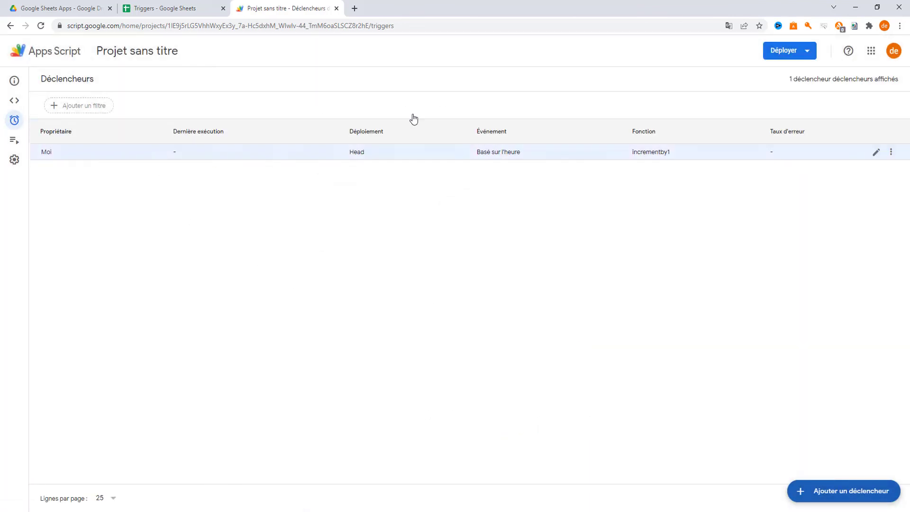
Reset the A2 counter to 0 and close the Triggers spreadsheet.
{"action": "left_click", "coordinate": [204, 9]}
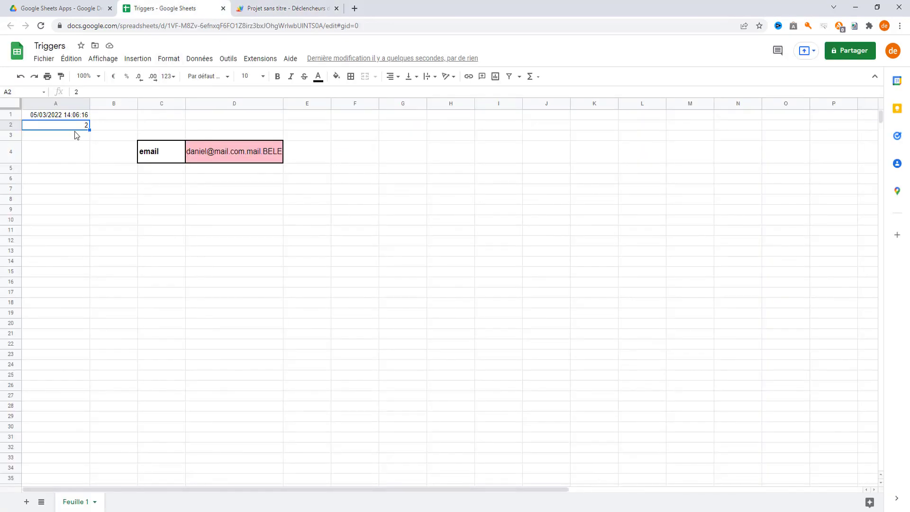
{"action": "type", "text": "0"}
{"action": "left_click", "coordinate": [73, 156]}
{"action": "left_click", "coordinate": [223, 9]}
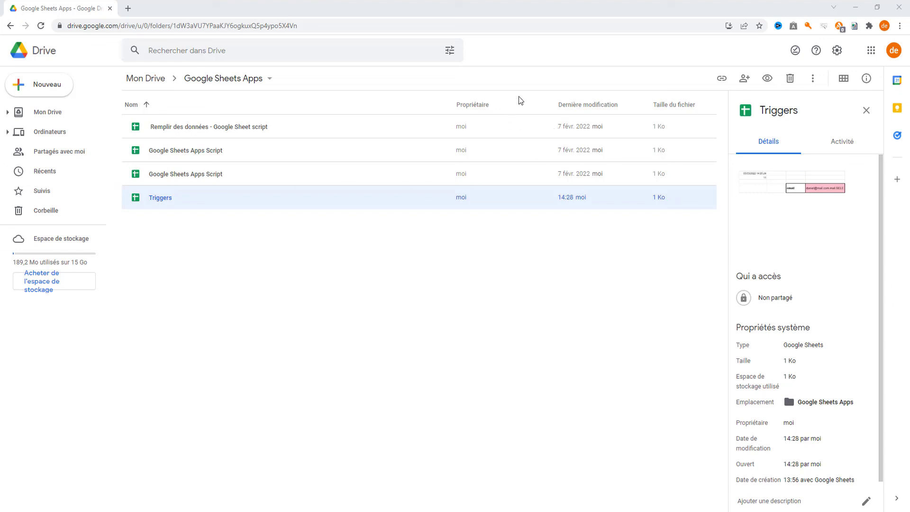
Open the Triggers file from the Drive folder, restamping A1 with 14:31:34.
{"action": "double_click", "coordinate": [180, 203]}
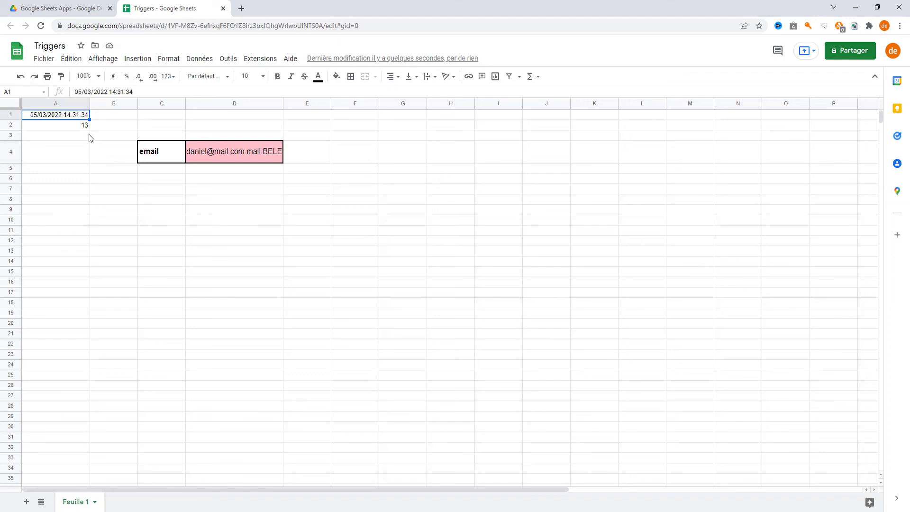
{"action": "left_click", "coordinate": [109, 214]}
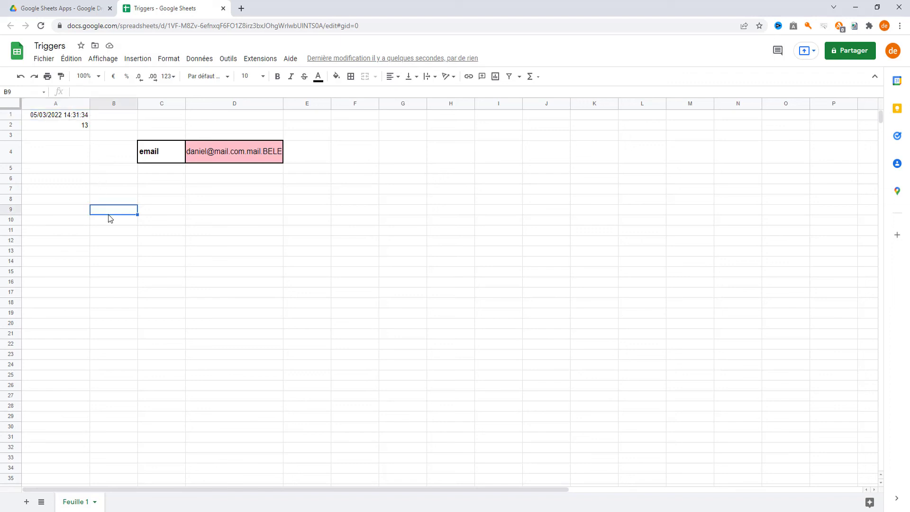